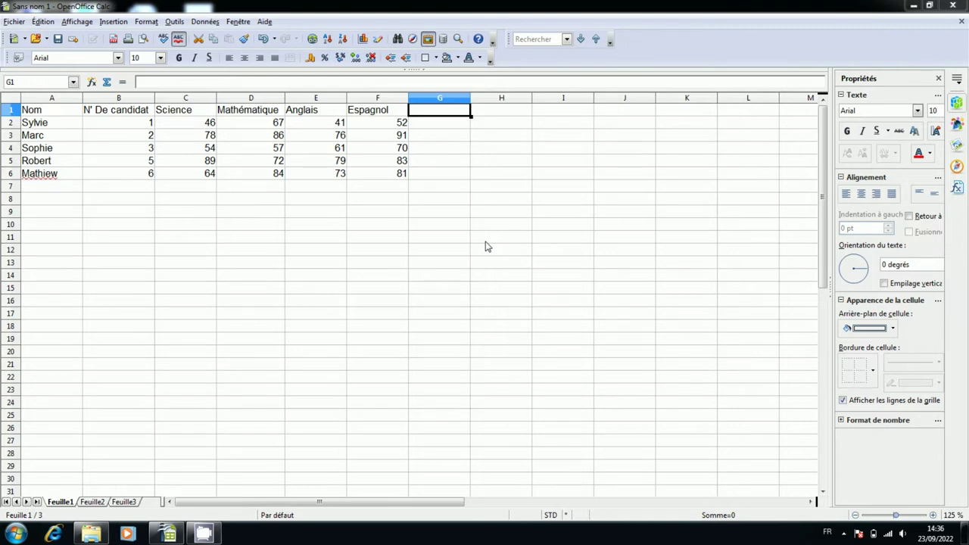
Enter the header 'Totaux' in cell G1.
double_click(426, 113)
type("Totaux")
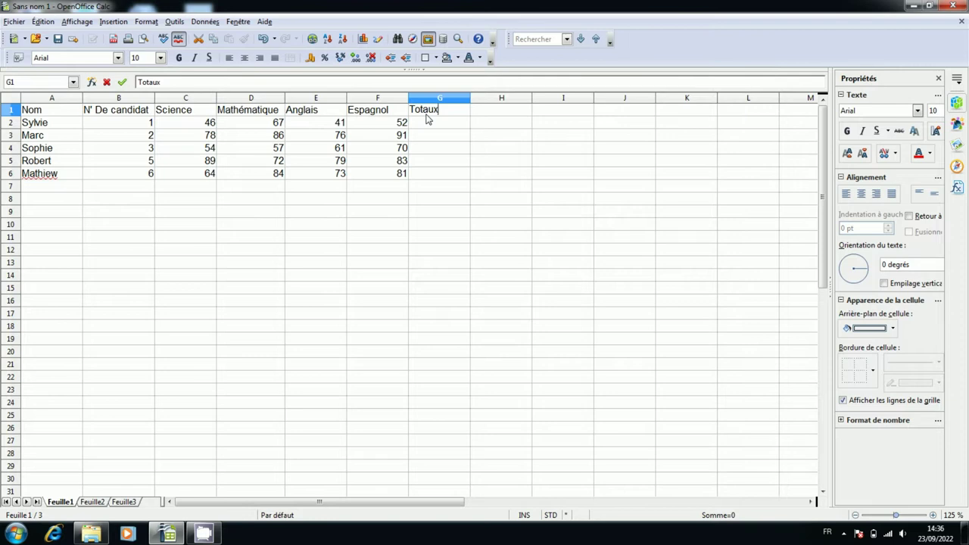
key("Return")
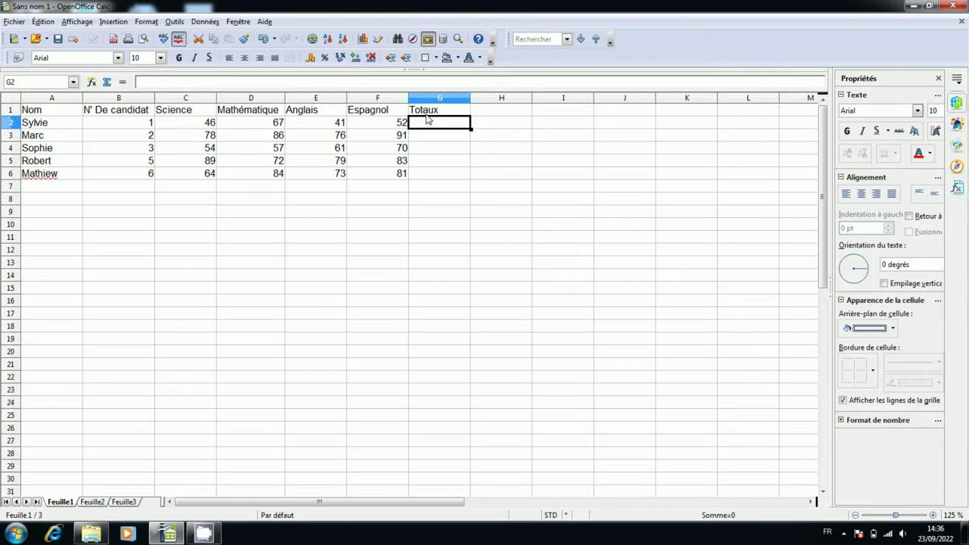
Enter =somme(C2:F2) in G2 to total the first student's marks (206).
type("=")
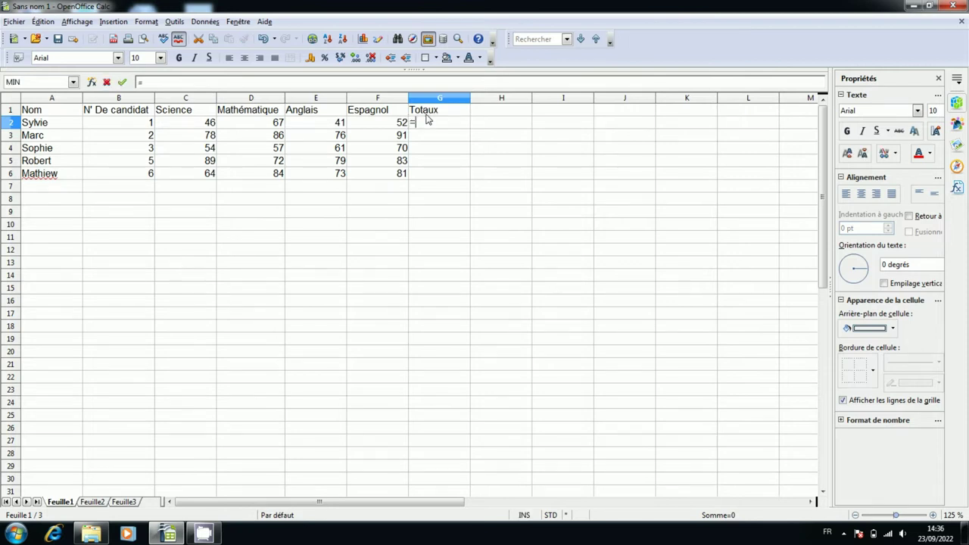
type("so")
type("mm")
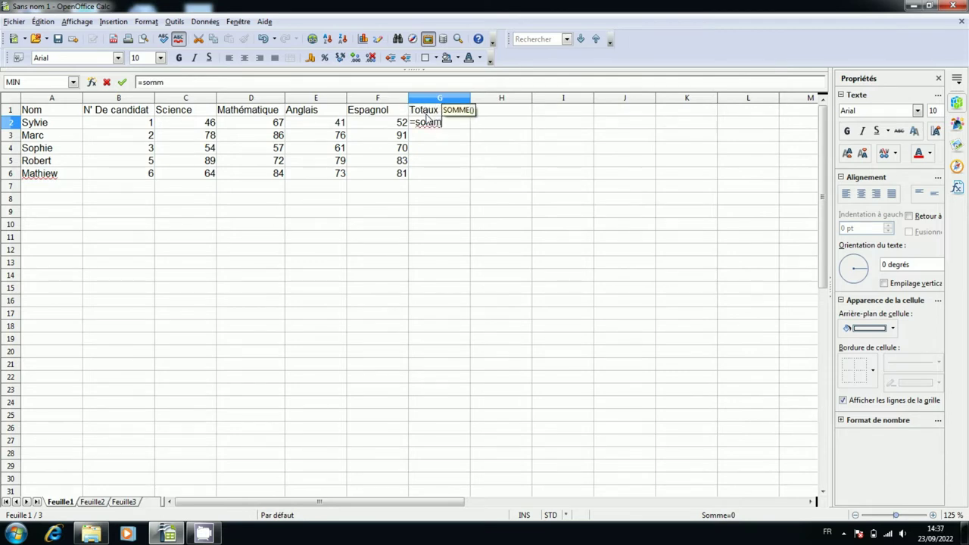
type("e")
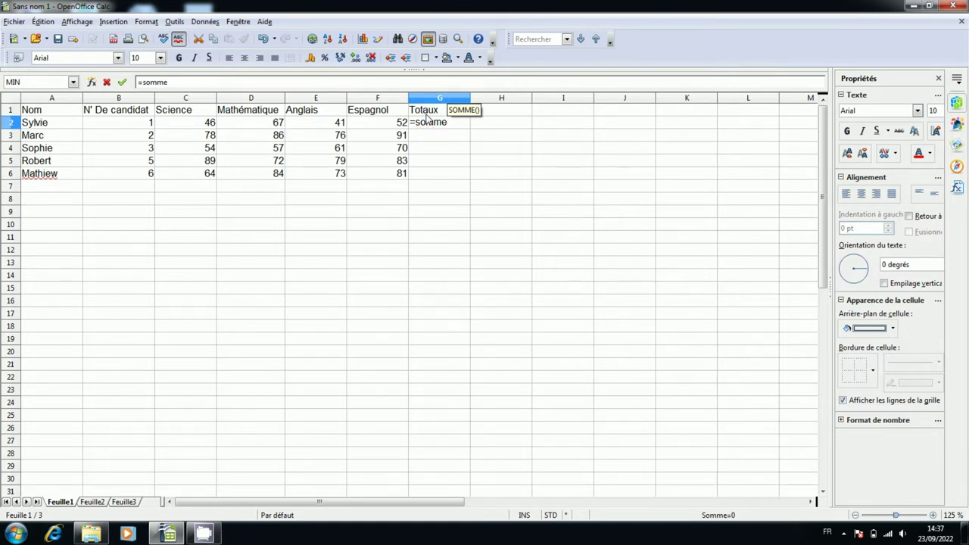
type("(")
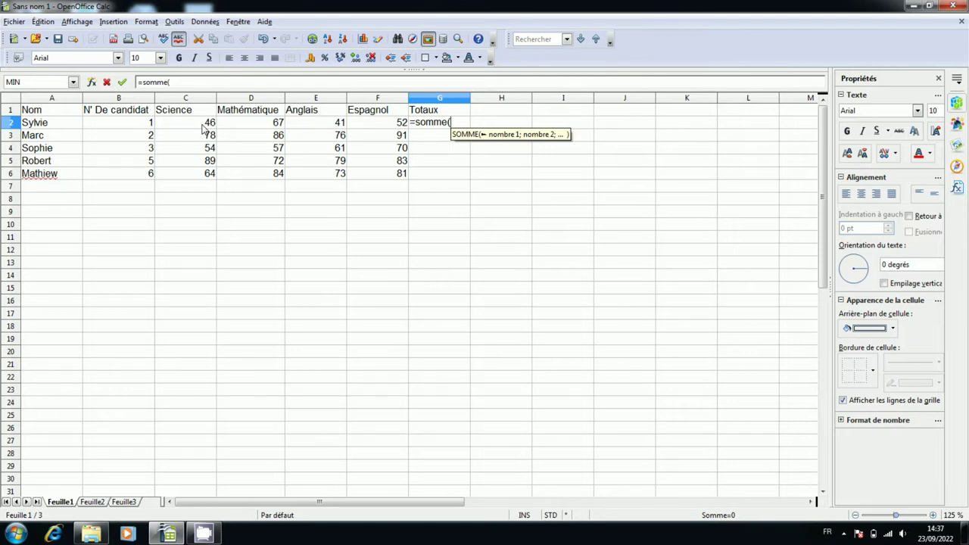
left_click_drag(203, 128, 376, 128)
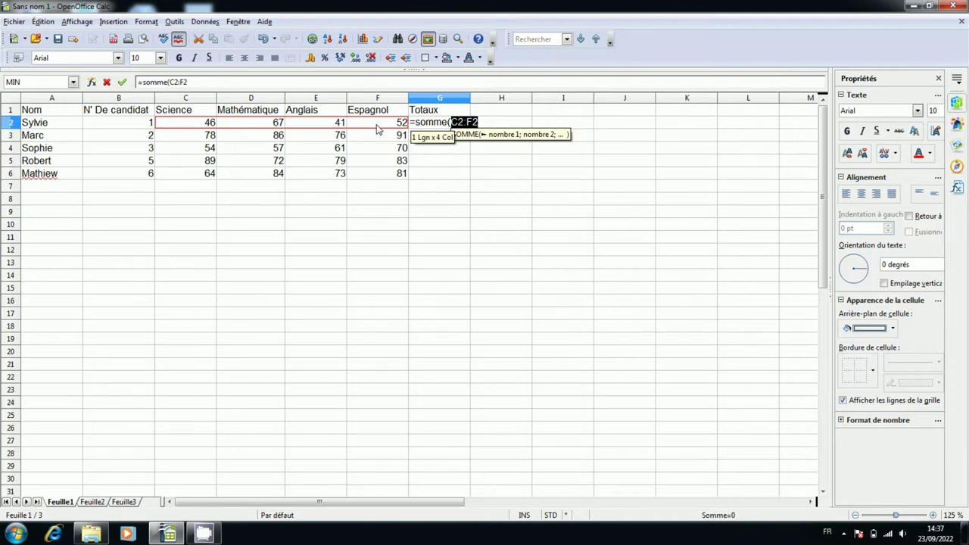
type("à")
key("BackSpace")
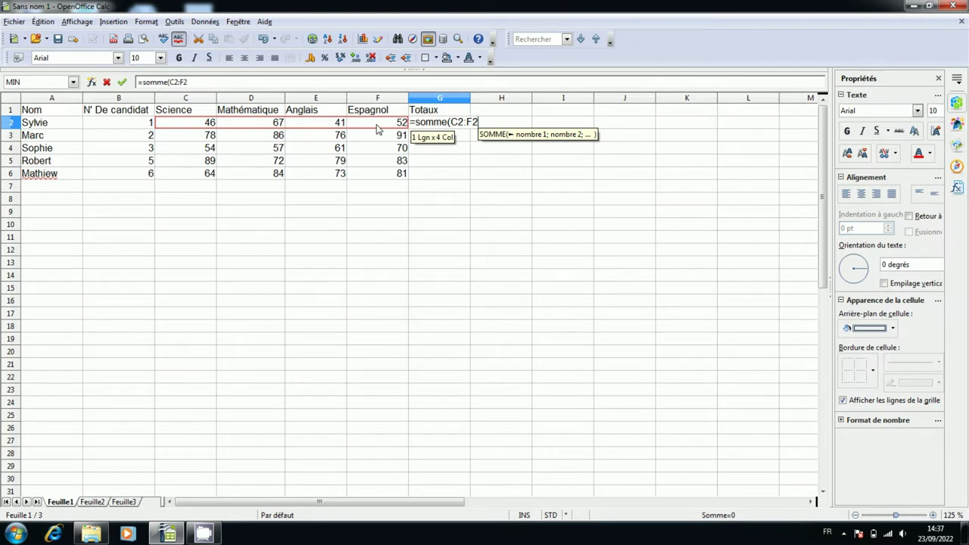
type(")")
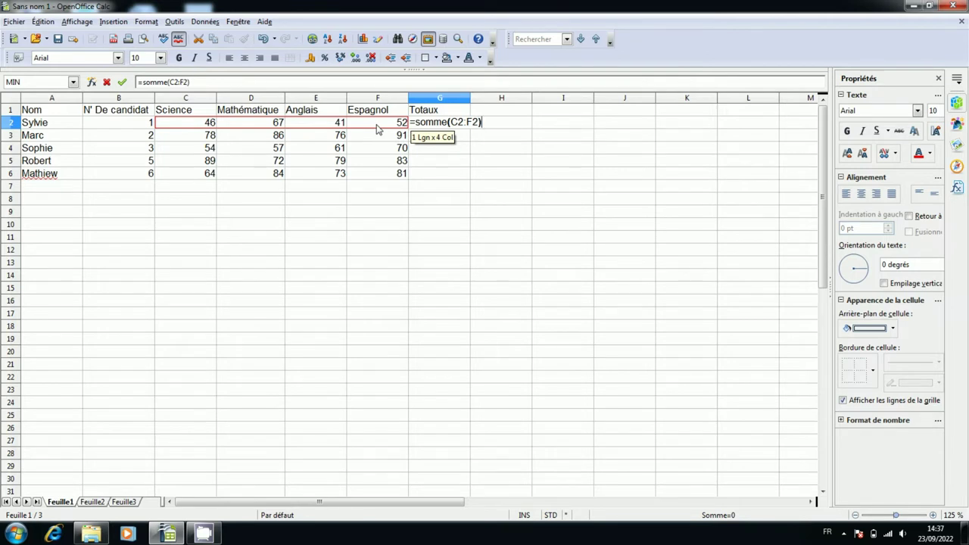
key("Return")
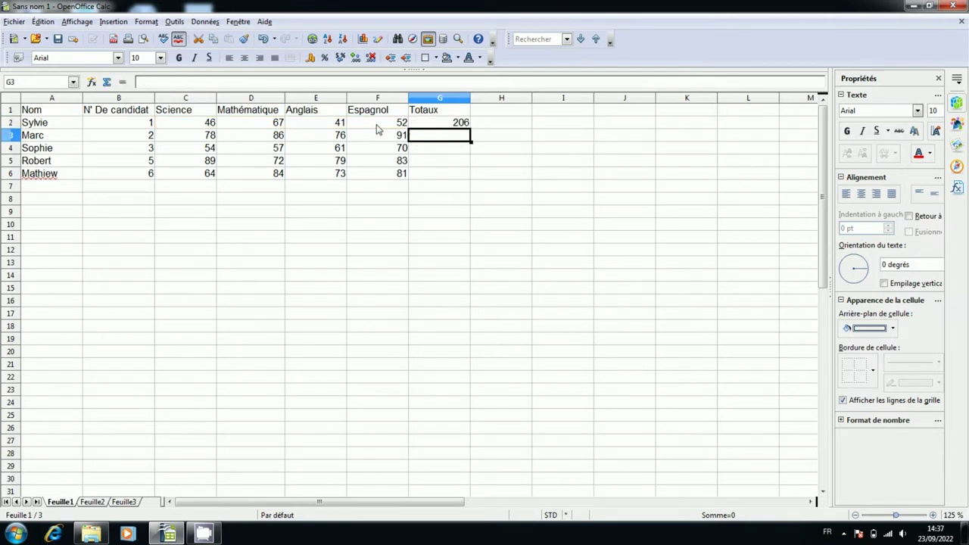
Fill the G2 sum formula down to G6, giving totals 331, 242, 323 and 302.
left_click(432, 126)
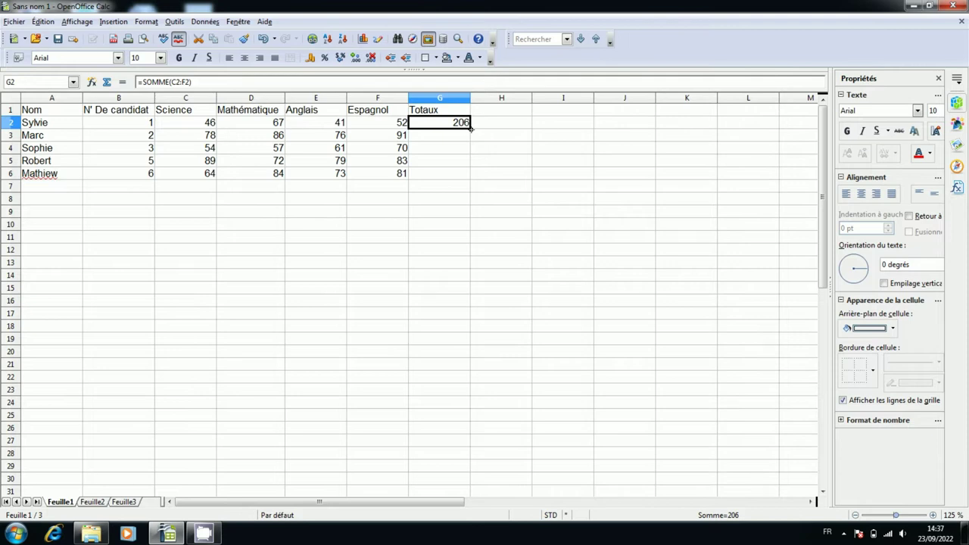
left_click_drag(470, 132, 470, 176)
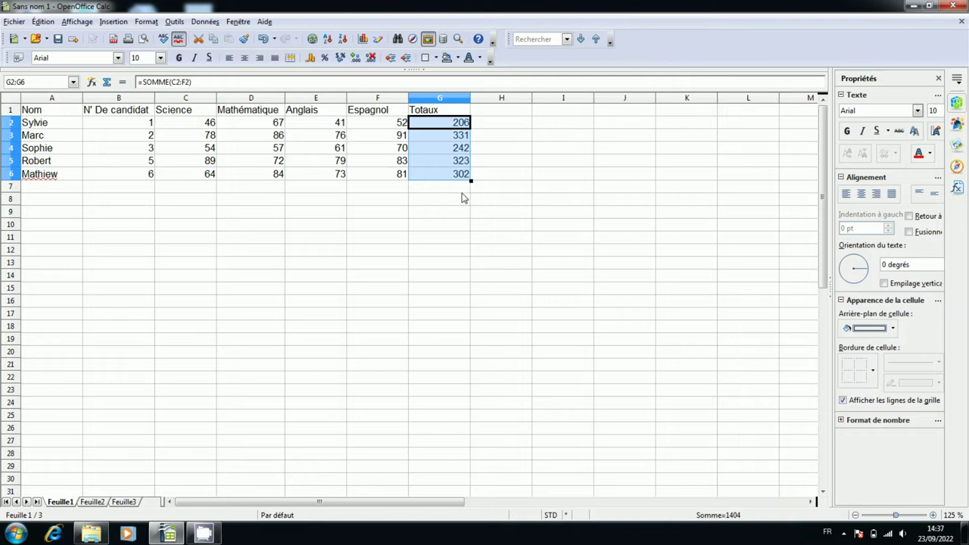
left_click(462, 191)
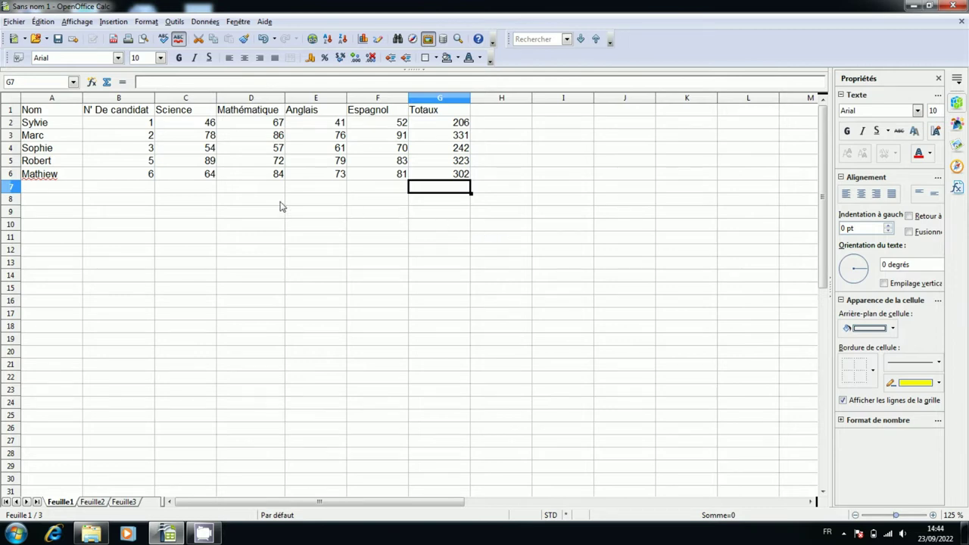
Change the names in A2:A6 to uppercase with Format > Modifier la casse > MAJUSCULES.
left_click(46, 127)
left_click_drag(45, 127, 46, 173)
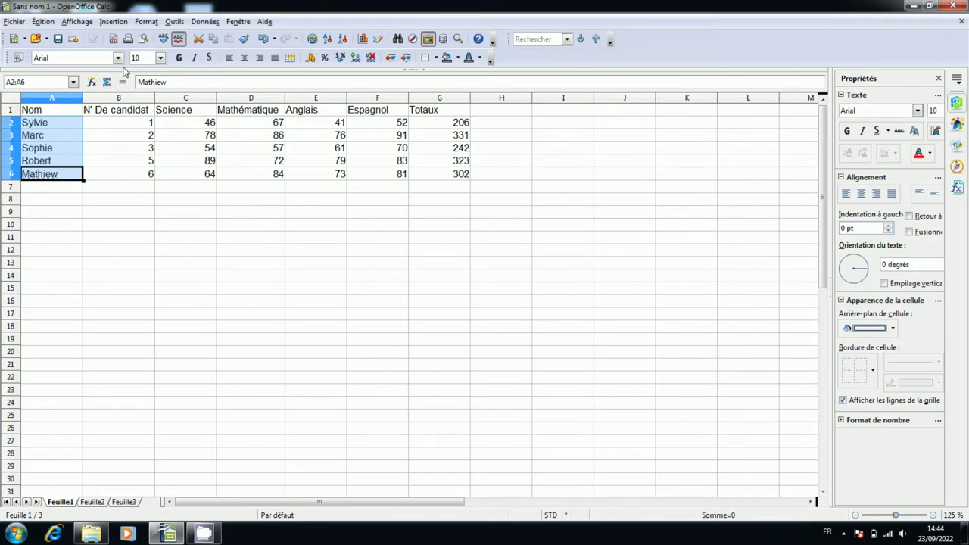
left_click(144, 23)
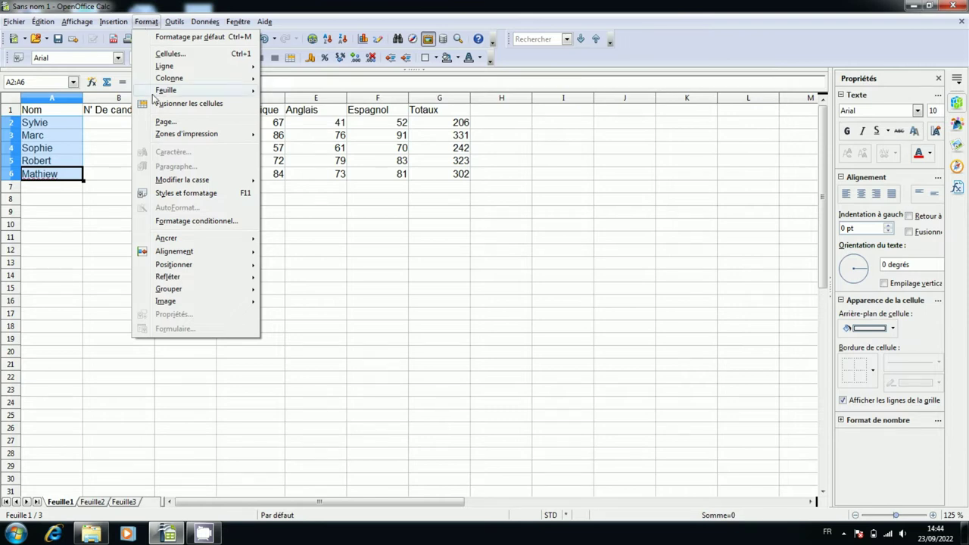
mouse_move(209, 184)
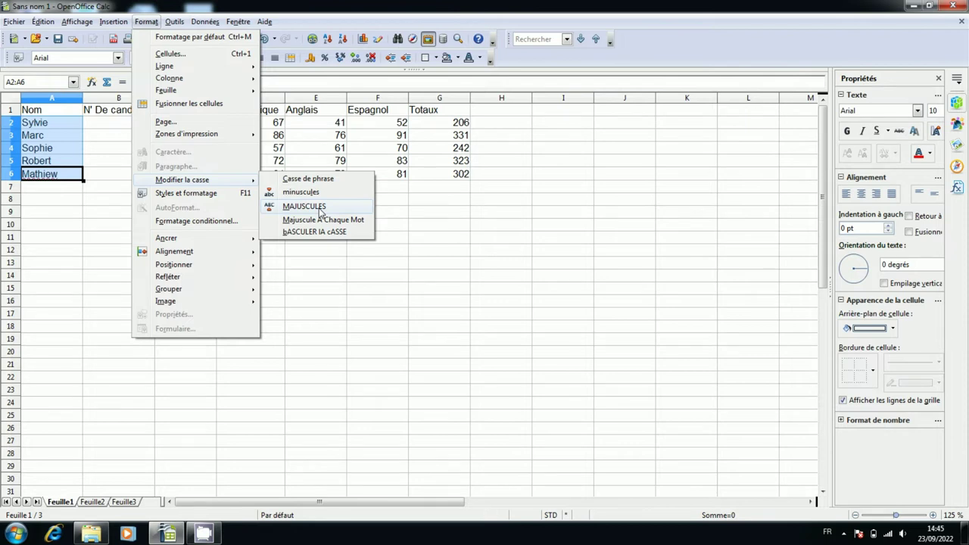
left_click(321, 212)
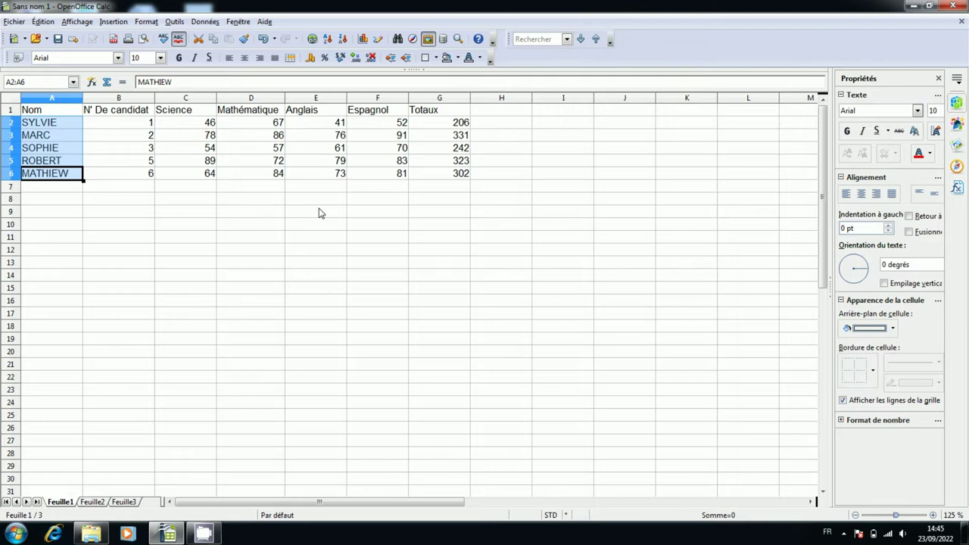
left_click(255, 216)
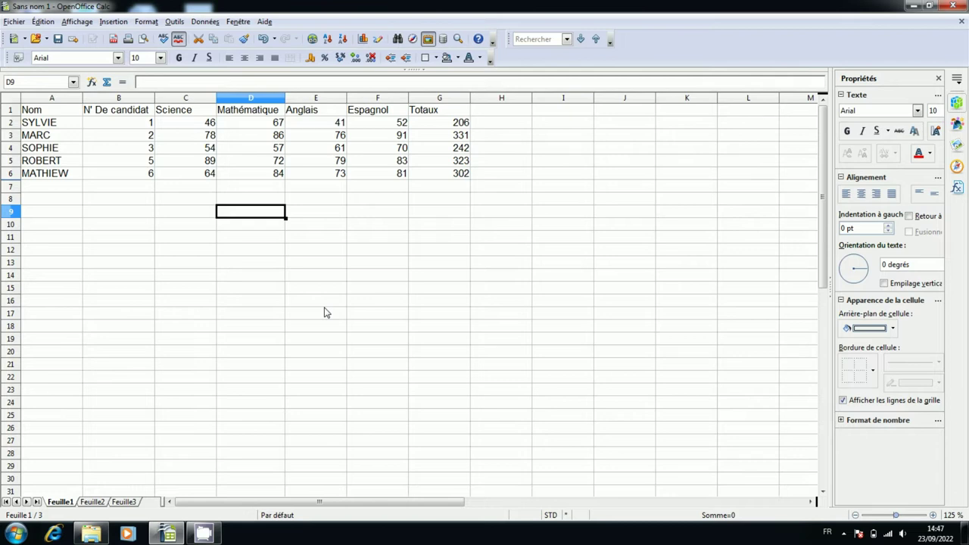
Select the whole score table A1:G6 and bring up the Insertion menu.
mouse_move(43, 115)
left_mouse_down()
mouse_move(437, 169)
mouse_move(439, 177)
left_mouse_up()
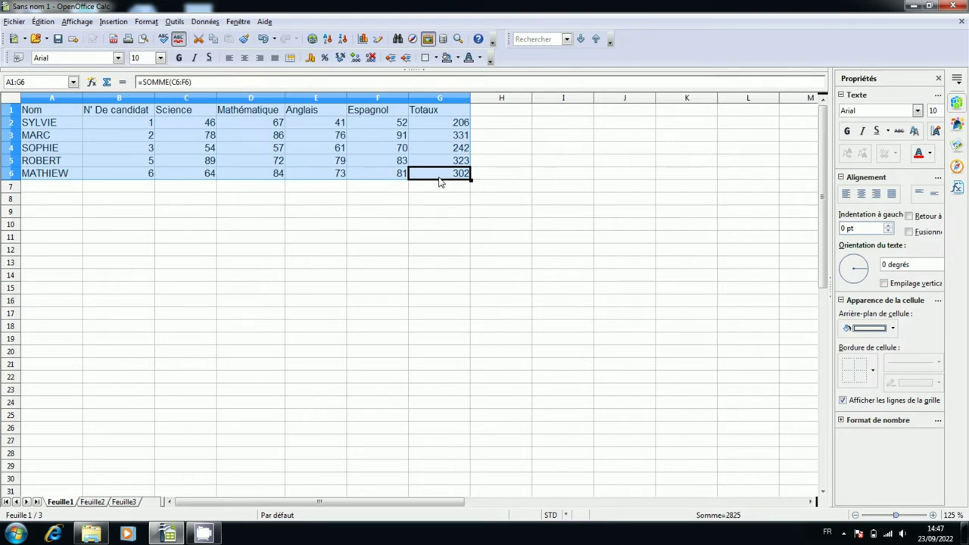
left_click(113, 23)
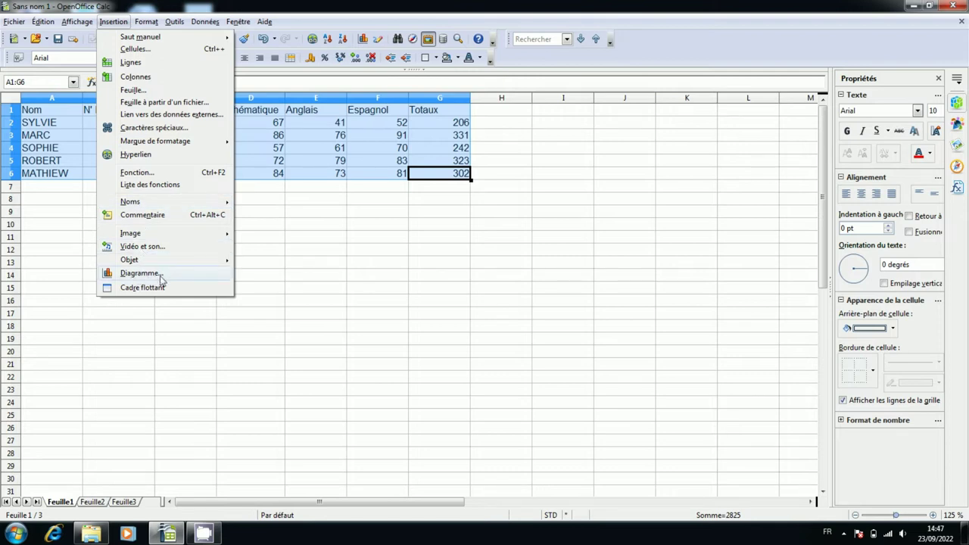
Create a Colonne chart of the table, keeping the default data range and series.
left_click(141, 274)
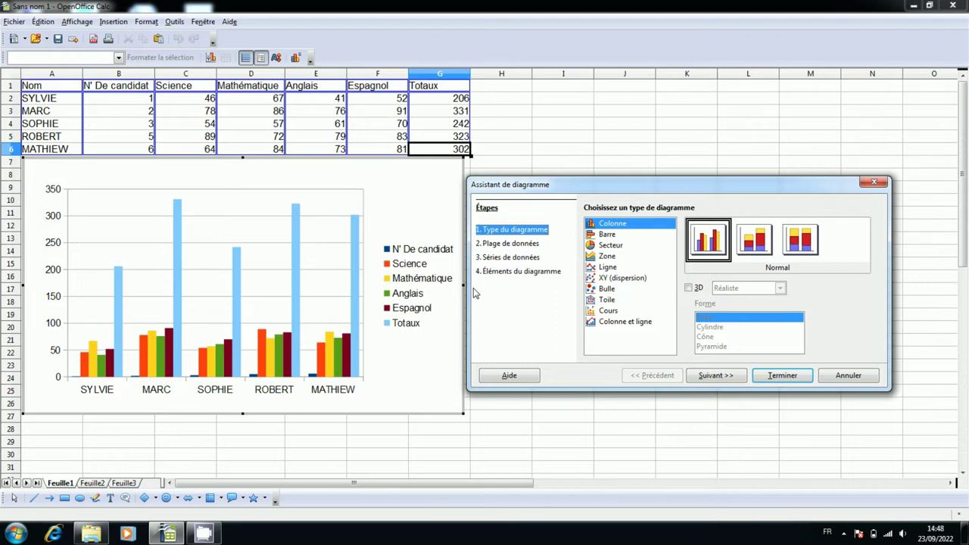
left_click(603, 235)
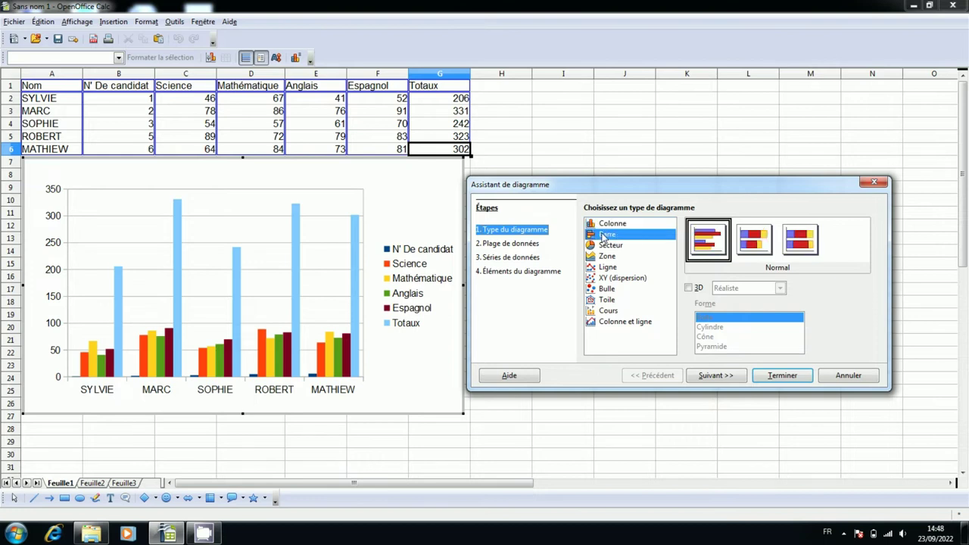
left_click(610, 246)
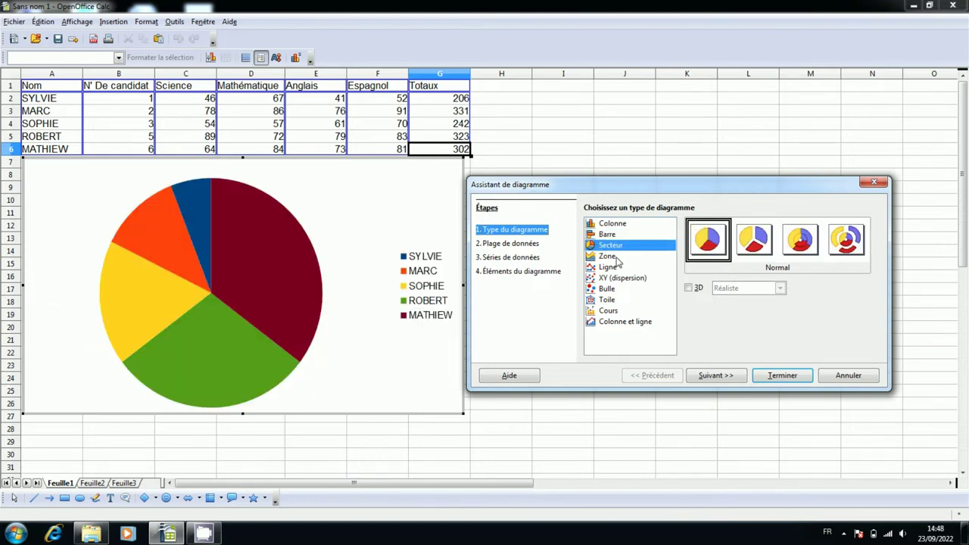
left_click(613, 258)
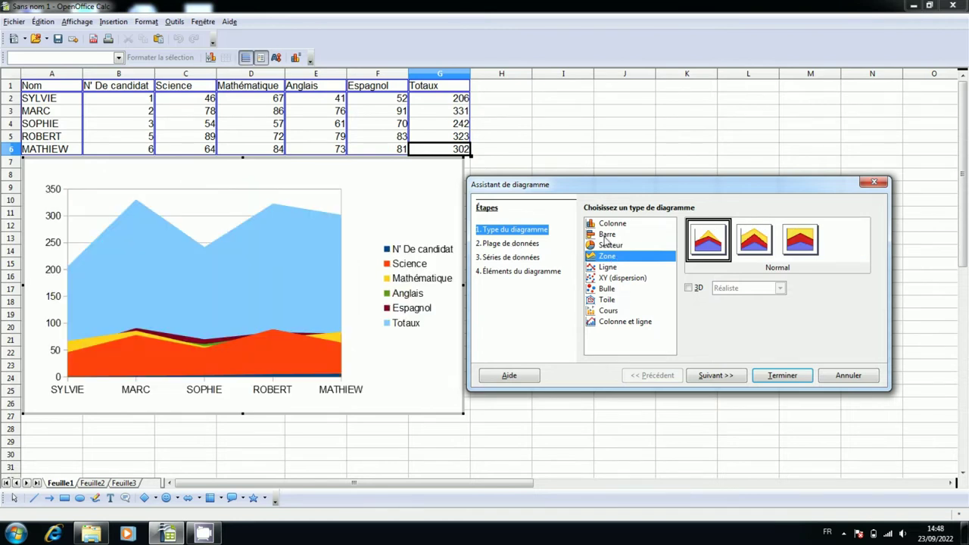
left_click(610, 225)
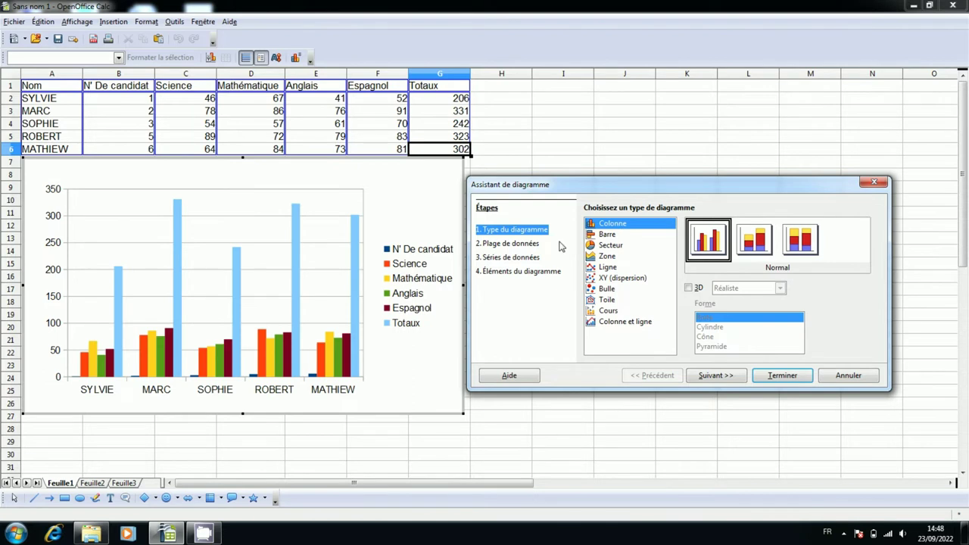
left_click(533, 246)
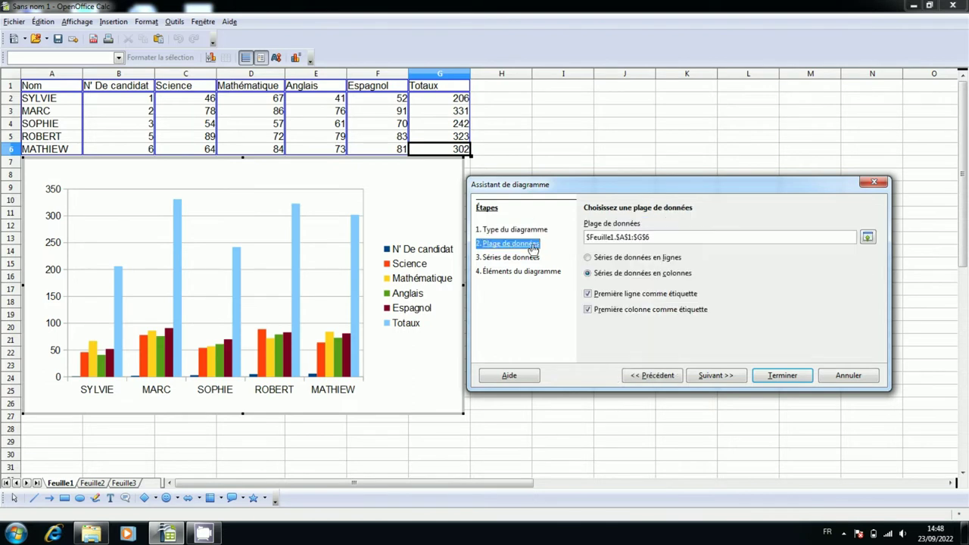
left_click(504, 258)
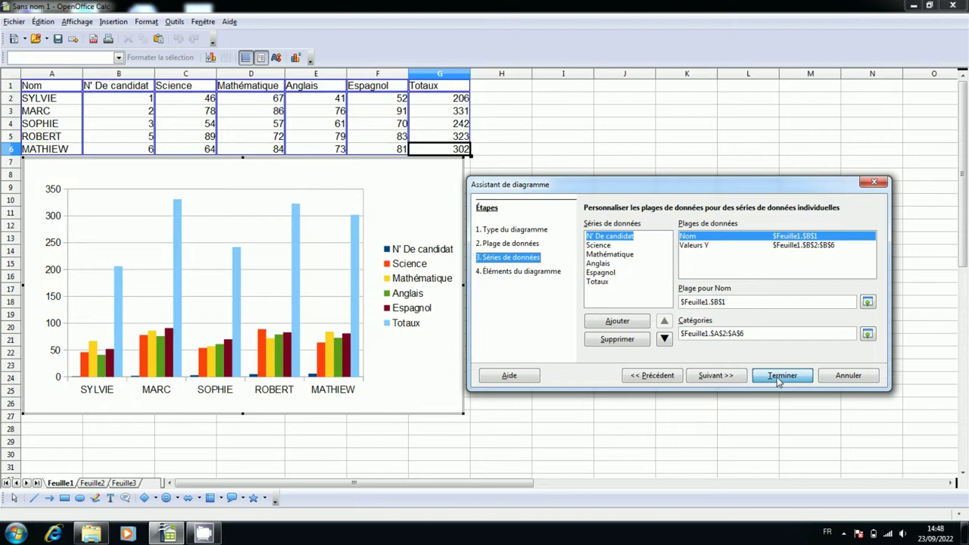
left_click(780, 378)
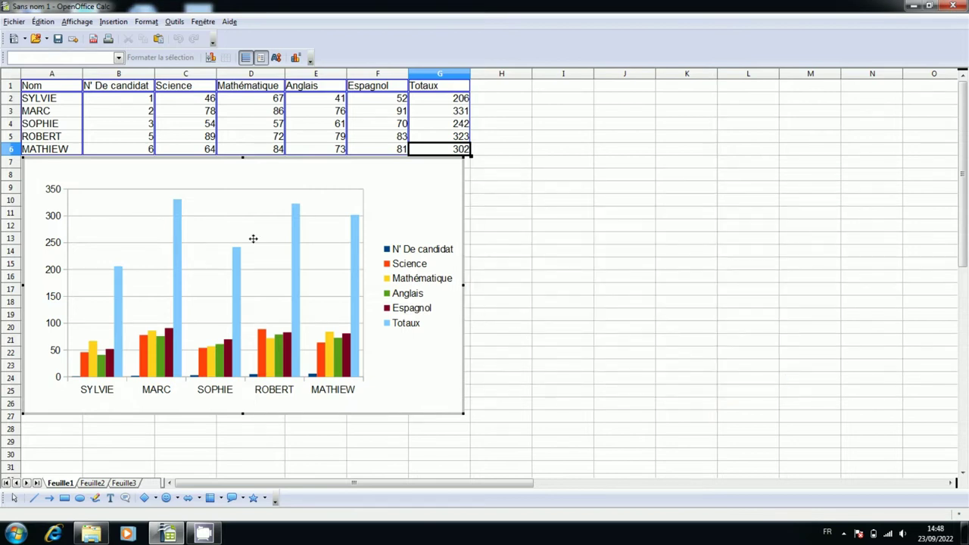
Resize and reposition the chart below the score table, then return to the sheet.
left_click(214, 178)
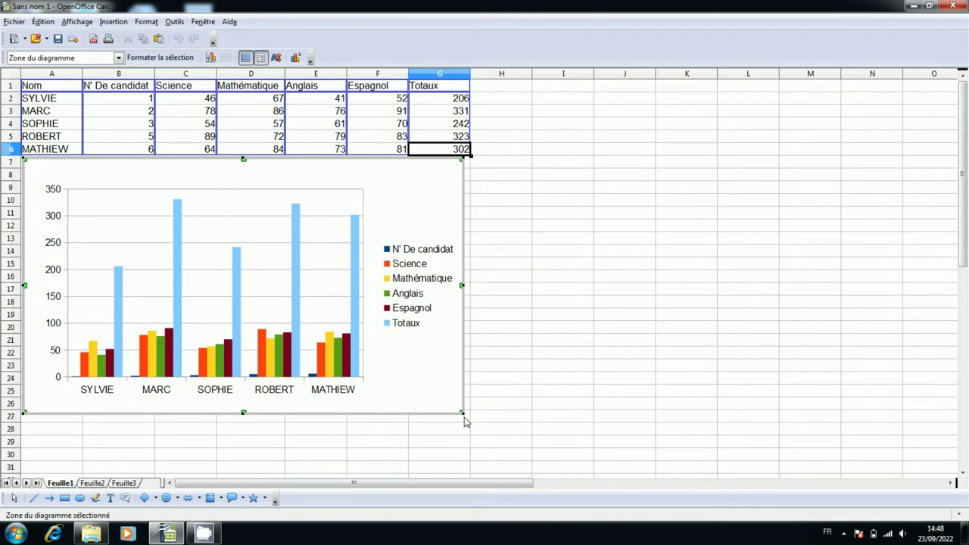
left_click_drag(463, 412, 428, 387)
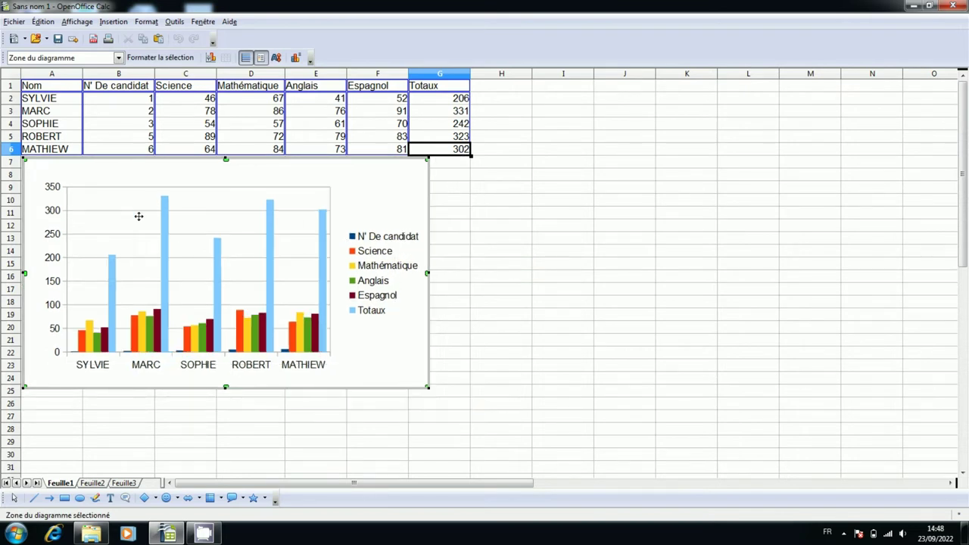
left_click_drag(25, 157, 36, 188)
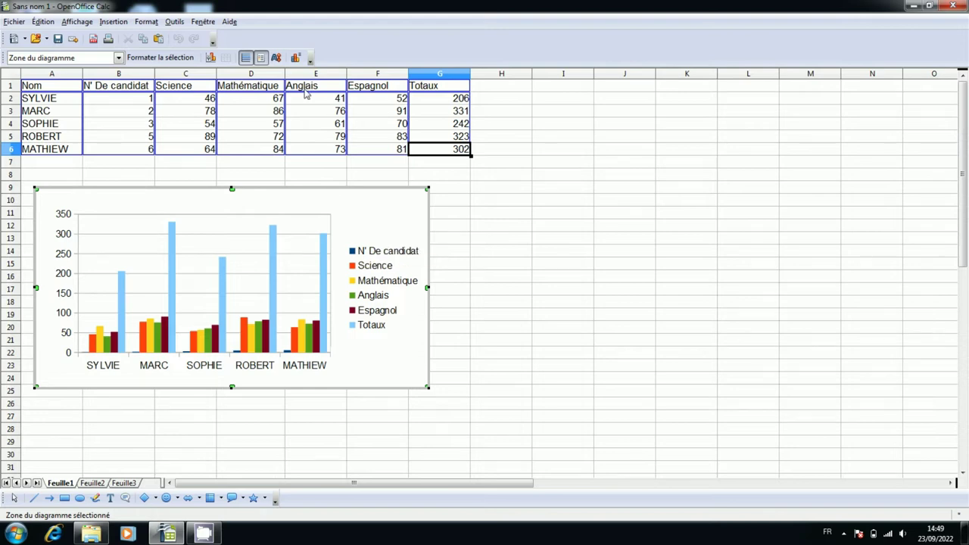
left_click(297, 59)
left_click(477, 273)
left_click(484, 284)
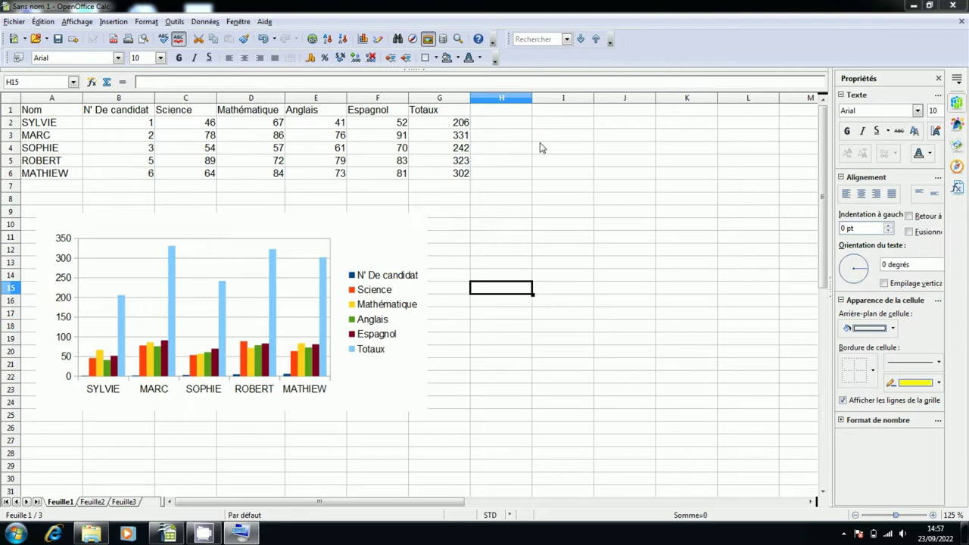
Enter the header 'Grade' in cell H1.
left_click(496, 115)
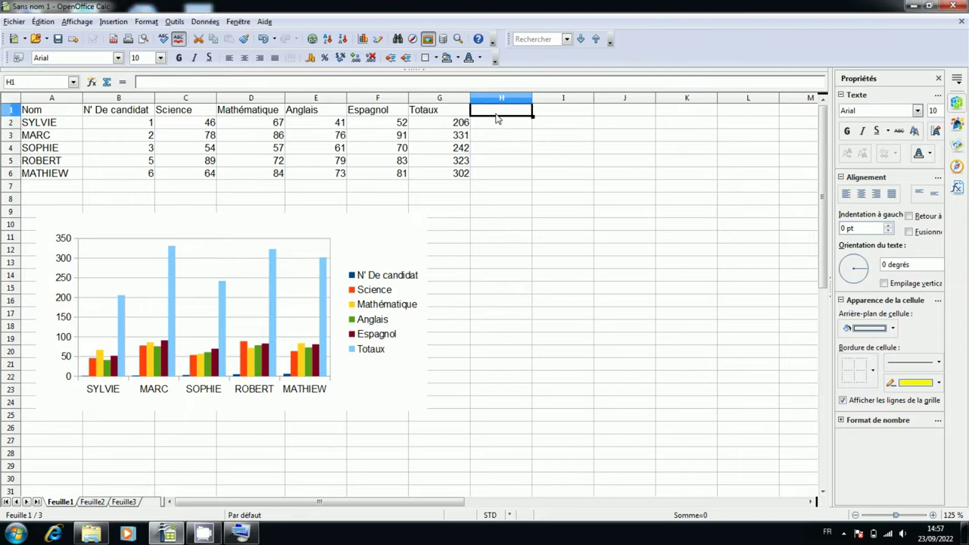
type("G")
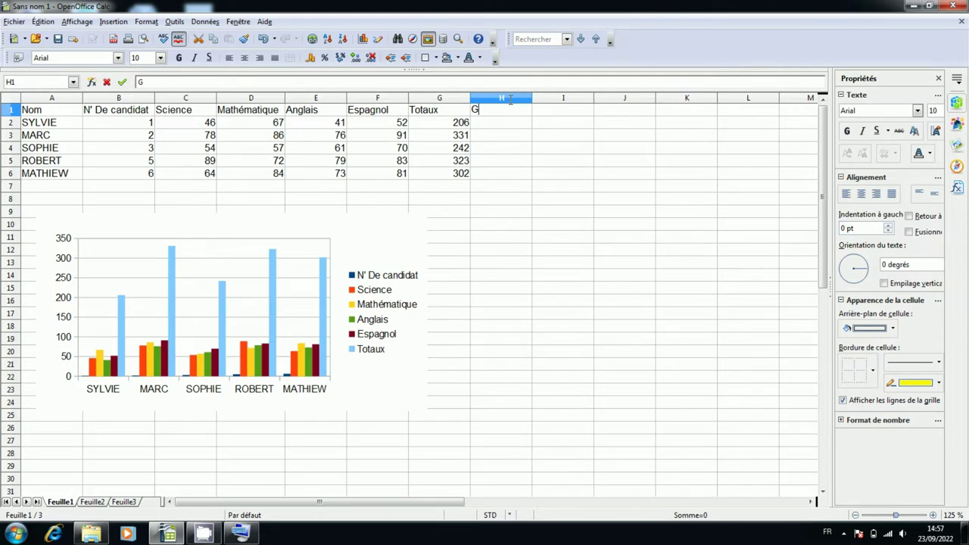
type("rade")
key("Return")
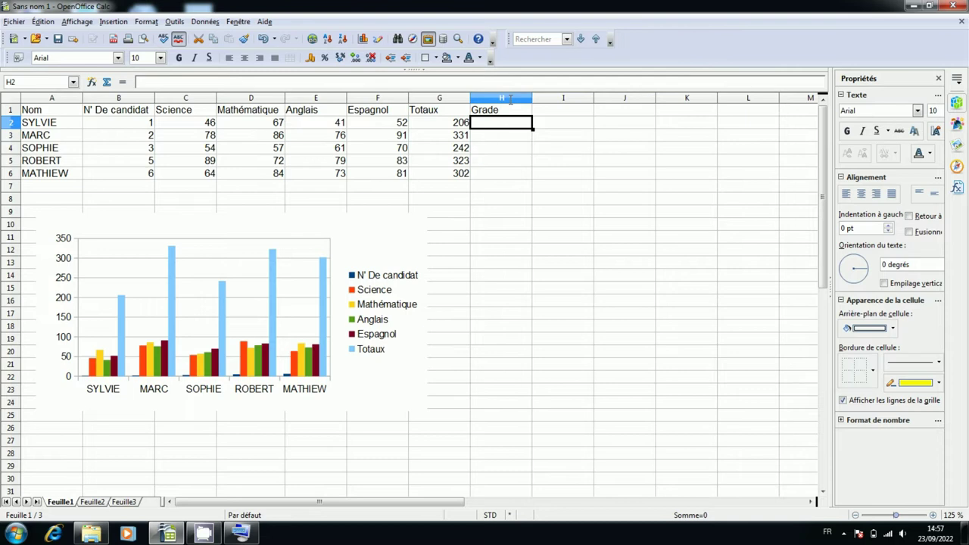
Start the H2 formula =si(G2>250, using the on-screen keyboard for the > sign.
type("=")
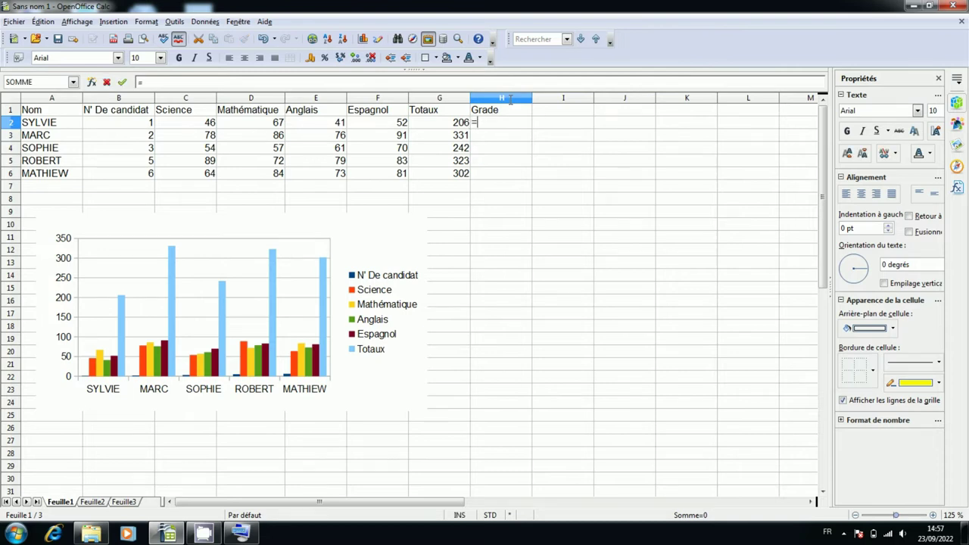
type("si")
type("(")
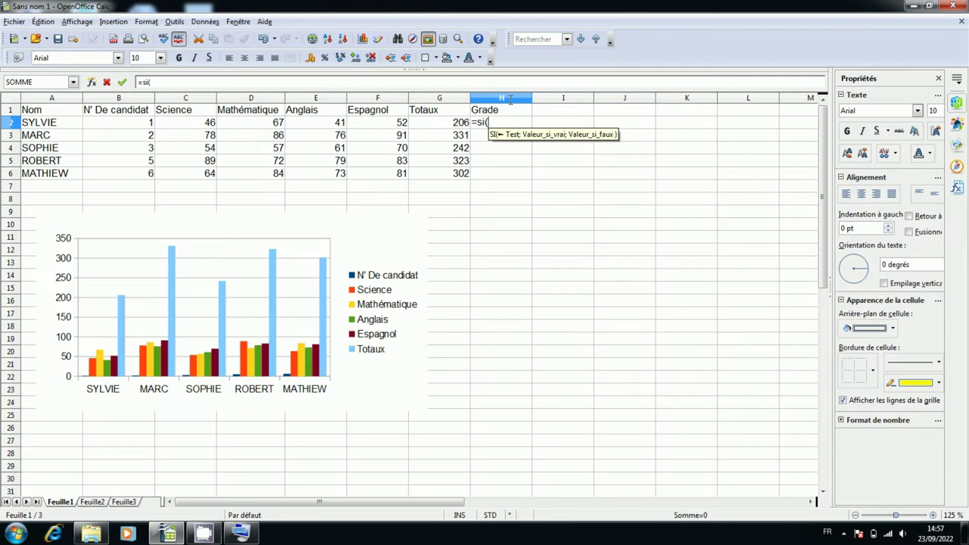
left_click(426, 123)
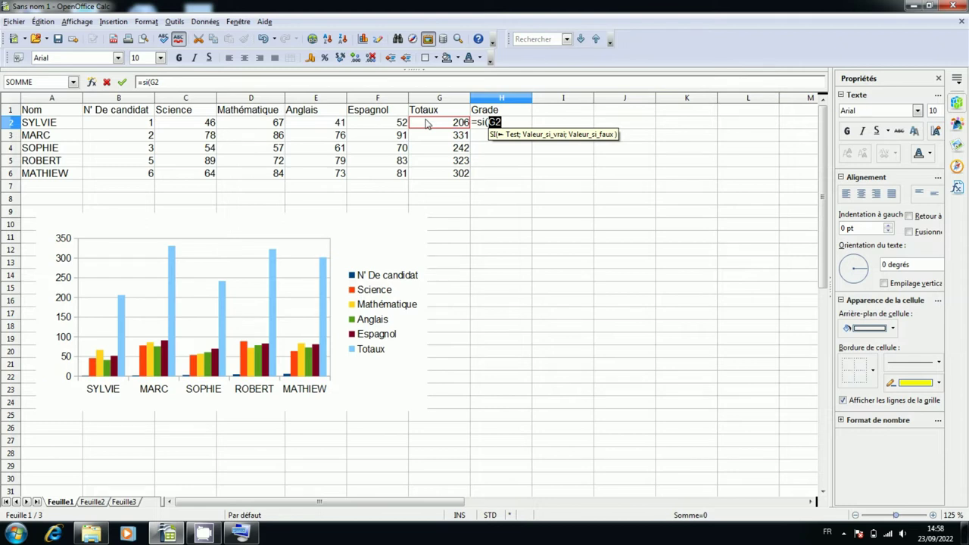
left_click(249, 535)
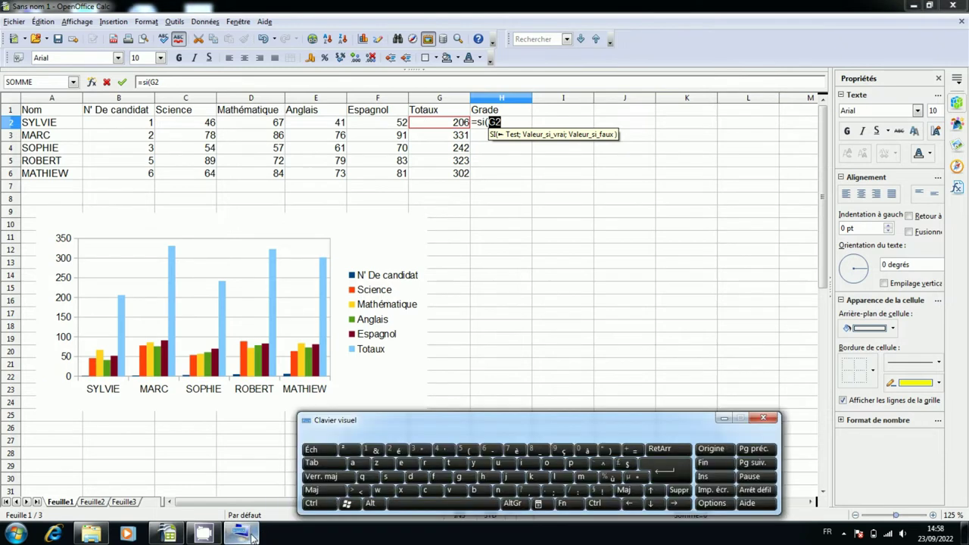
left_click(342, 491)
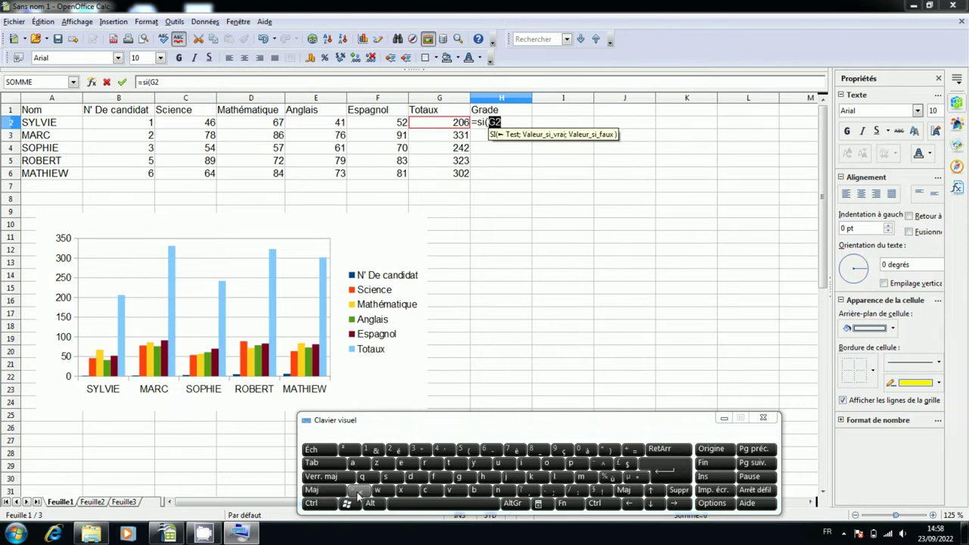
left_click(358, 490)
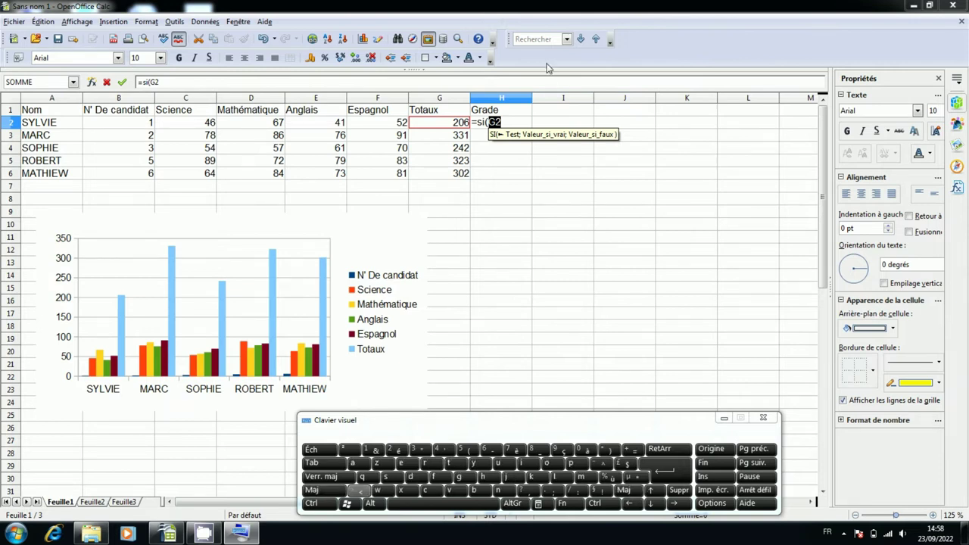
left_click(509, 121)
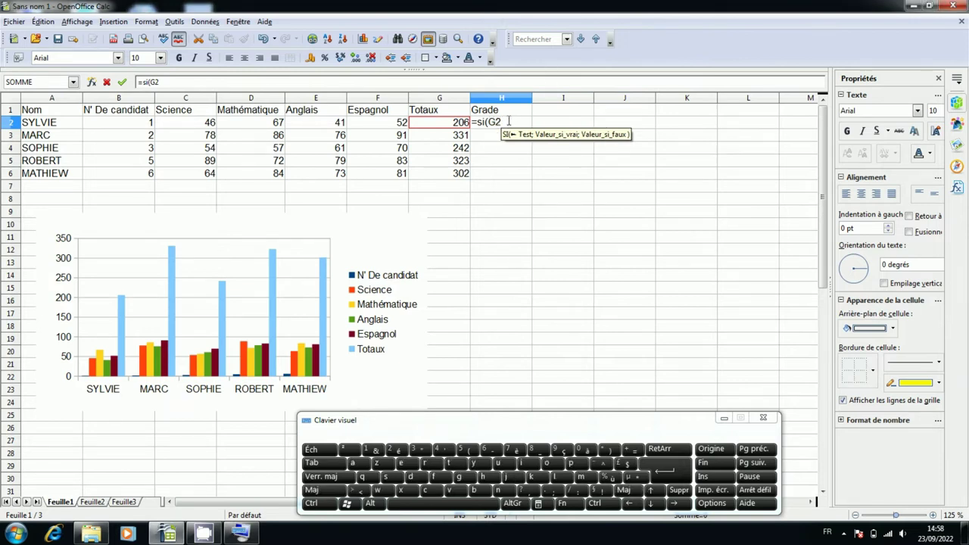
left_click(348, 490)
left_click(354, 490)
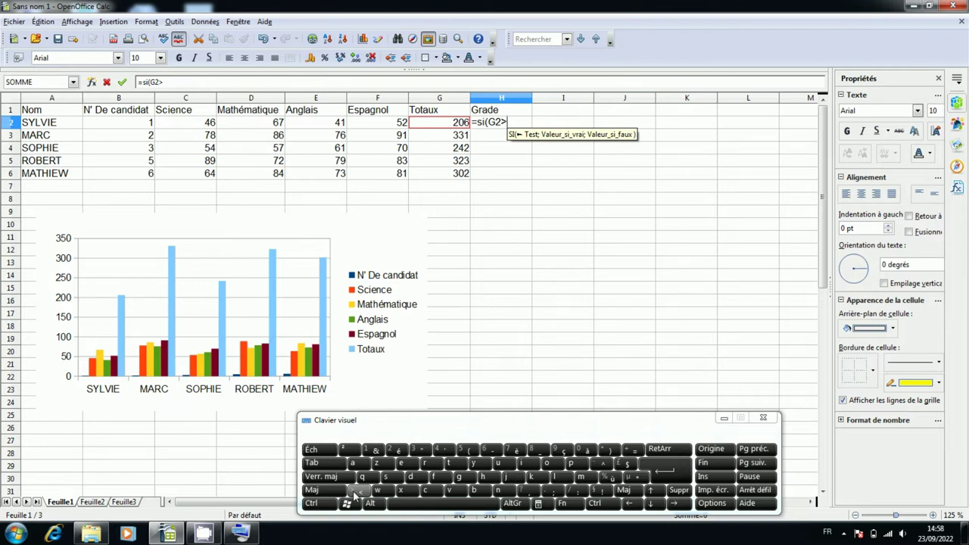
type("250")
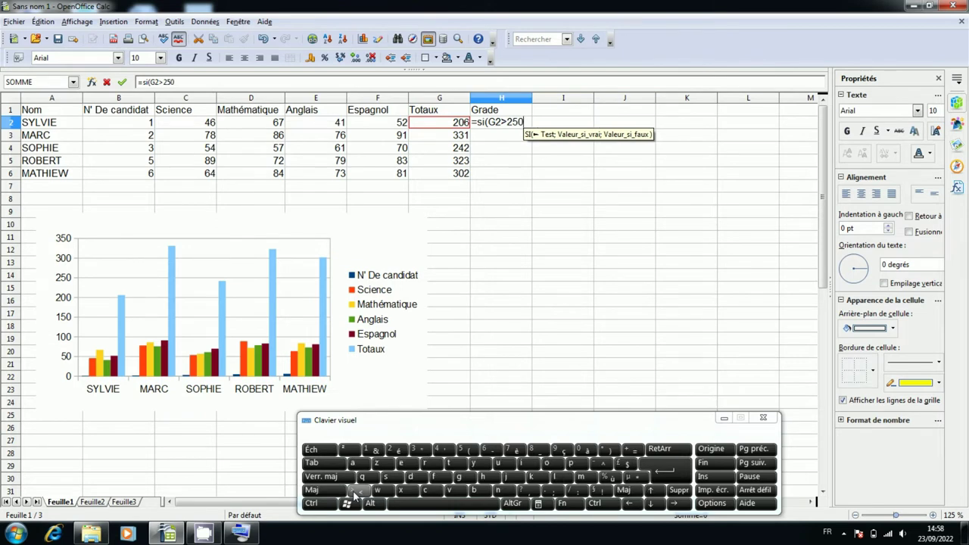
left_click(722, 418)
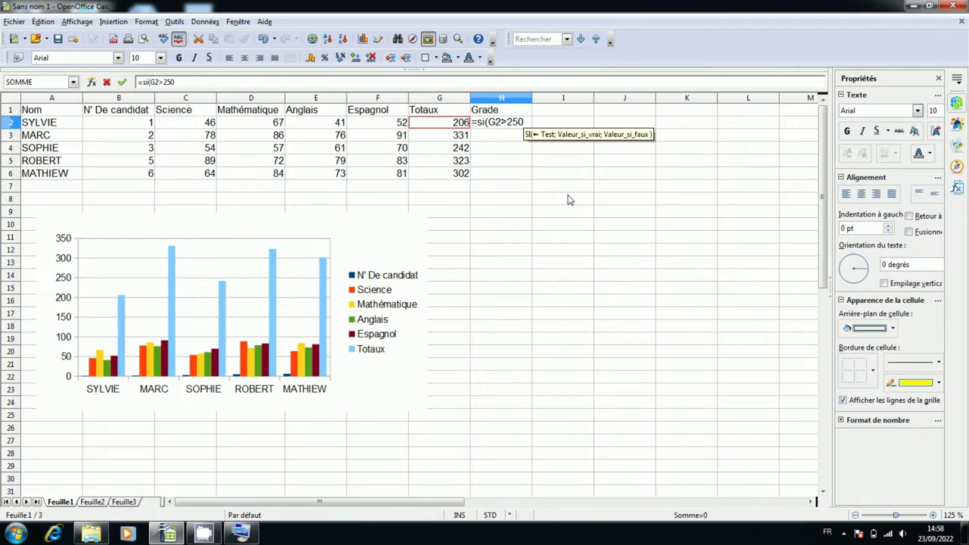
Finish the formula with the results ;"A";"B").
type(";")
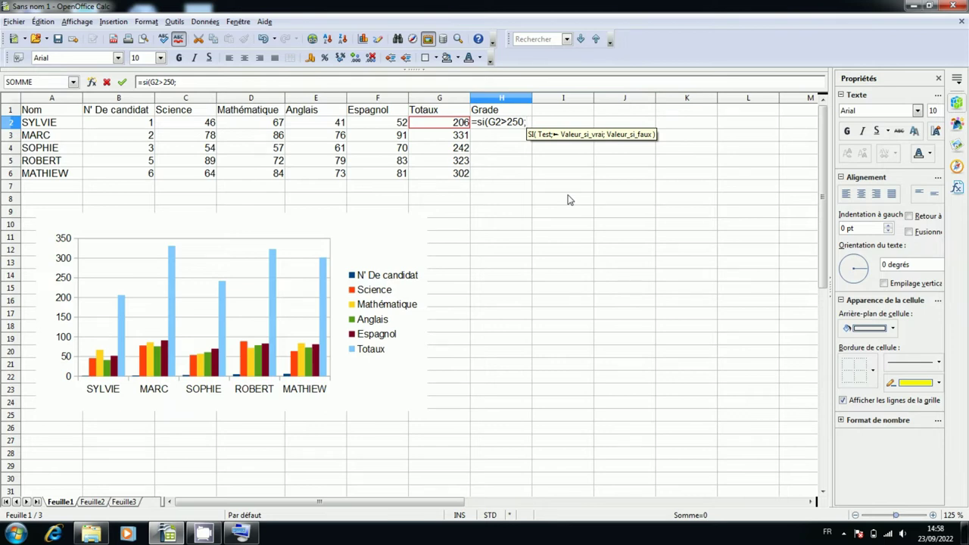
type("\"")
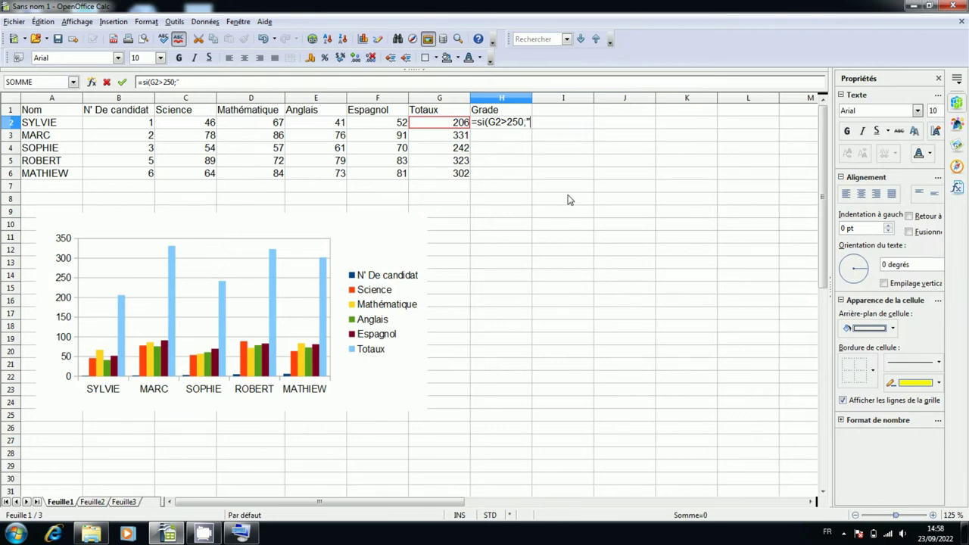
type("A")
key("BackSpace")
type("A")
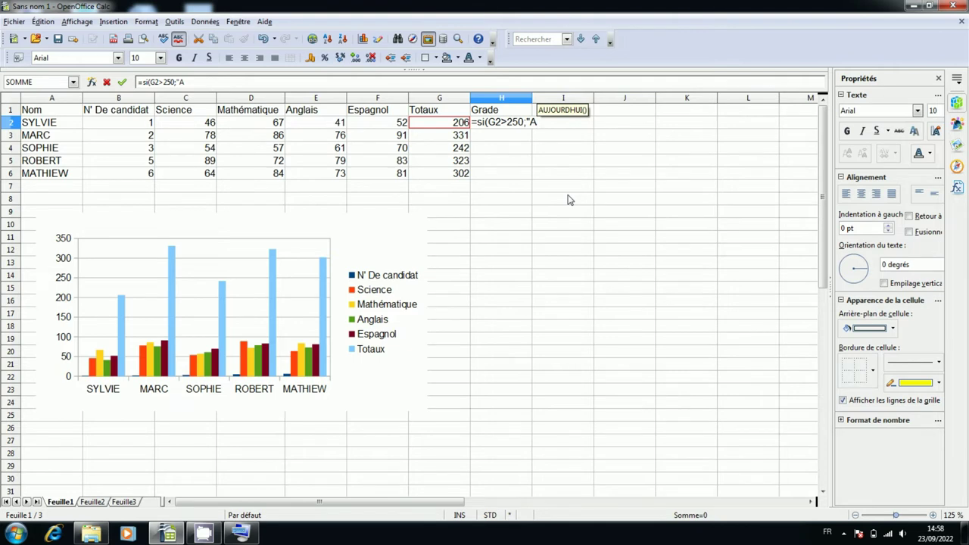
type("\"")
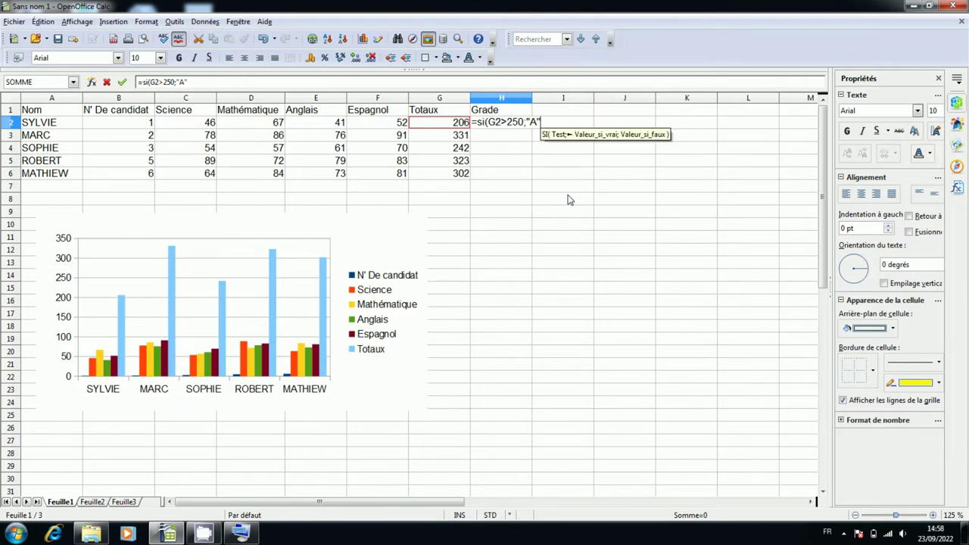
type(";")
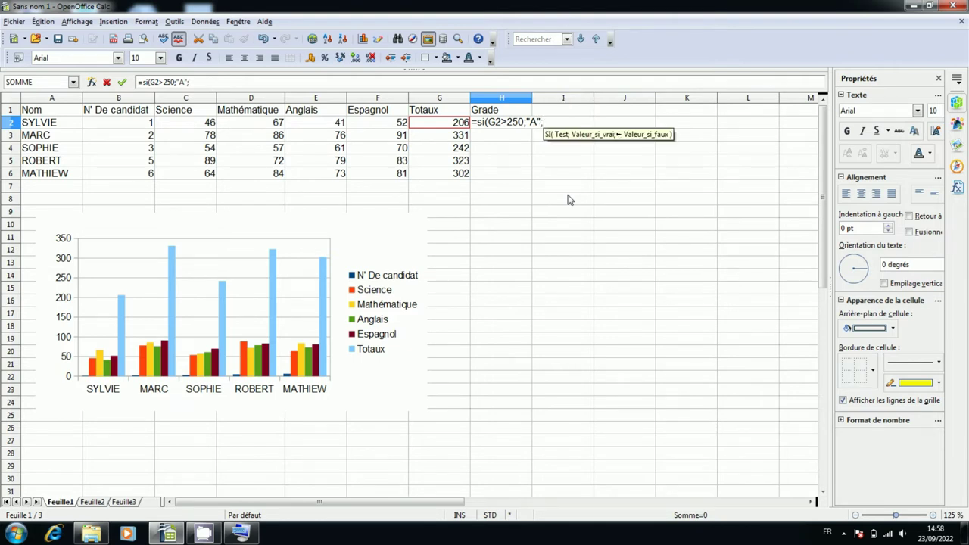
type("\"B\"")
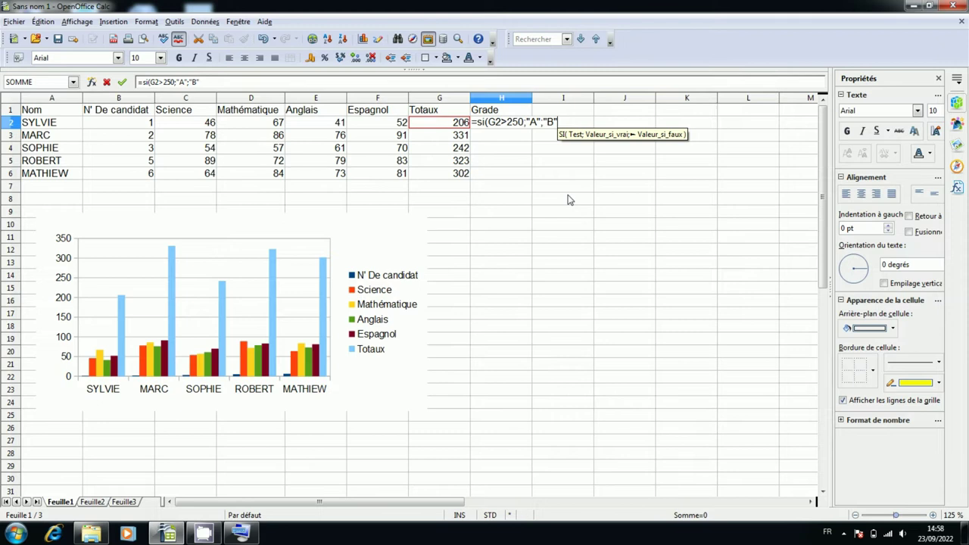
type(")")
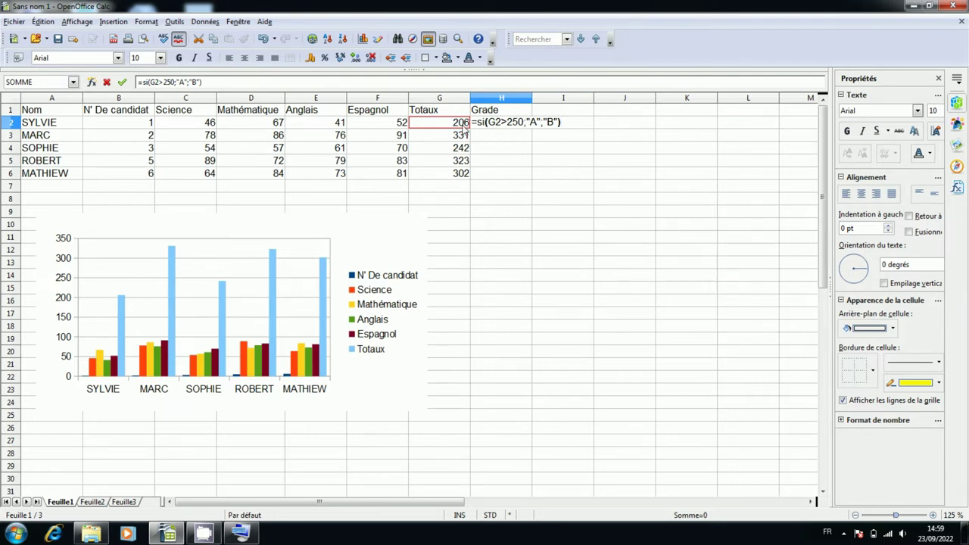
Change the condition to G2>=250 and accept the corrected =SI(G2>=250;"A";"B").
left_click(501, 122)
type("=")
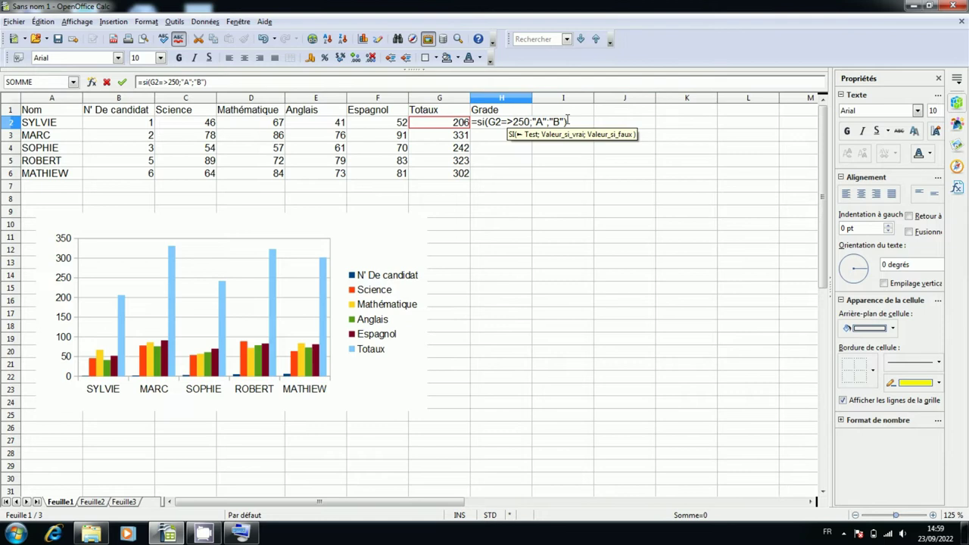
key("Return")
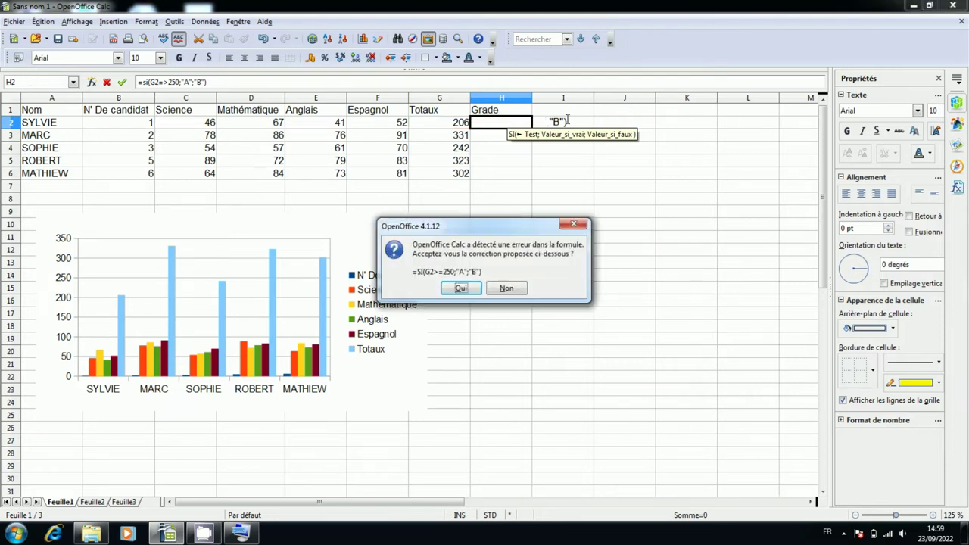
key("Return")
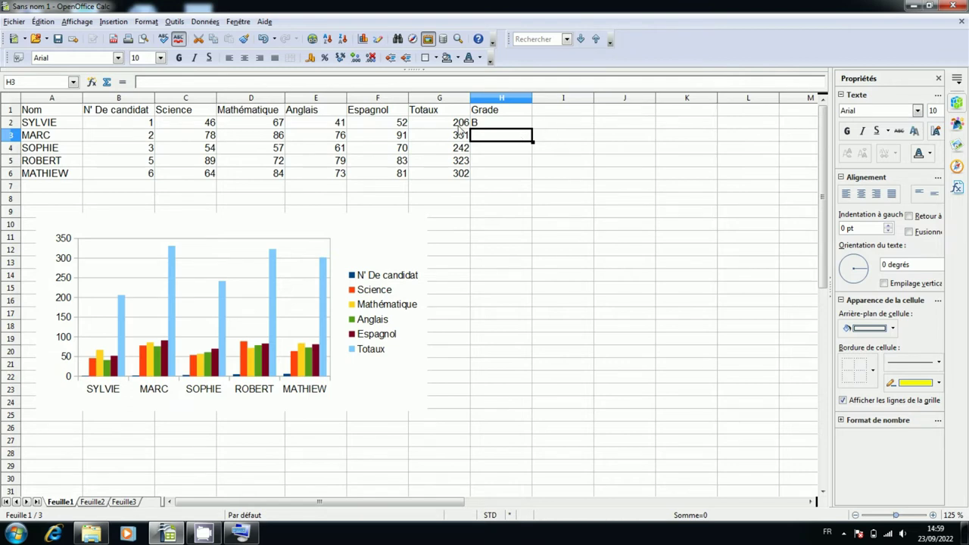
Fill the H2 grade formula down to H6, giving grades B, A, B, A, A.
left_click(489, 125)
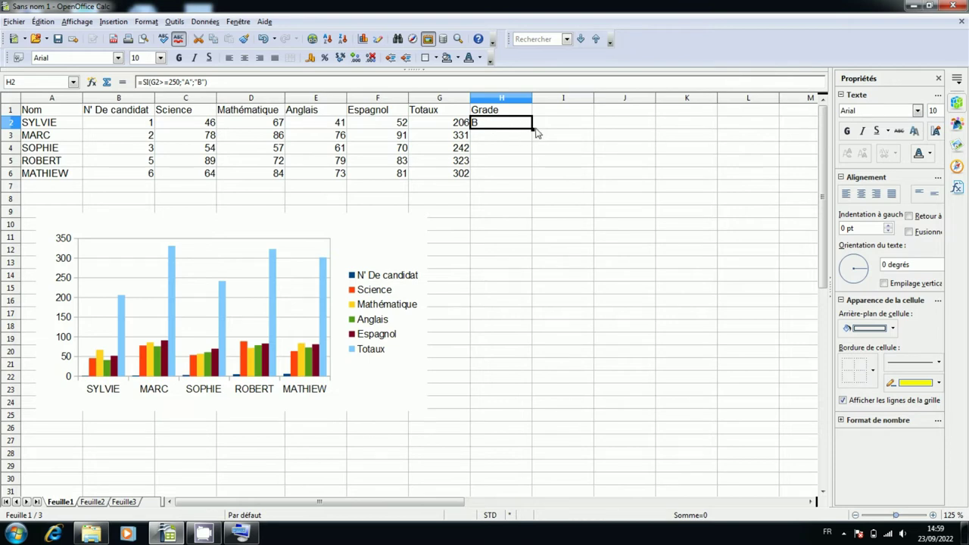
left_click_drag(532, 128, 535, 176)
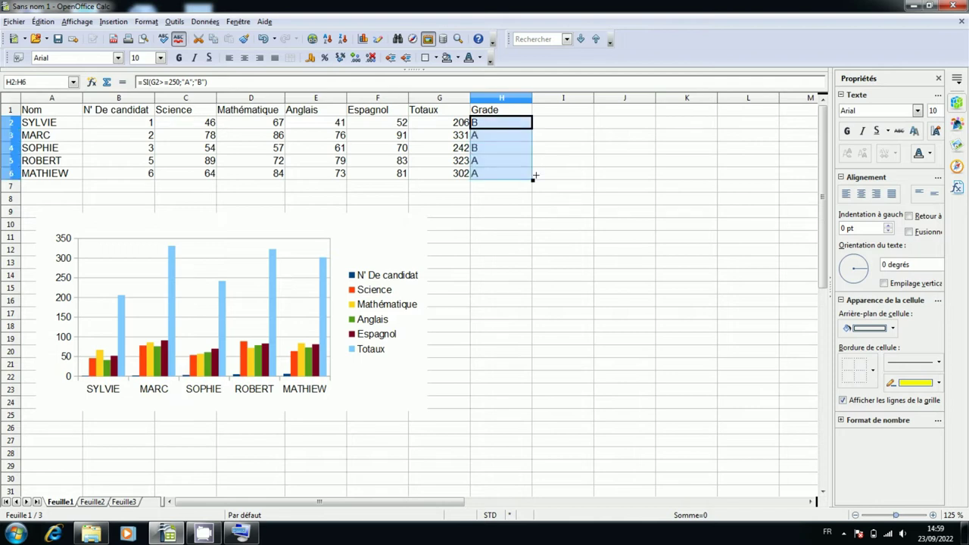
left_click(496, 202)
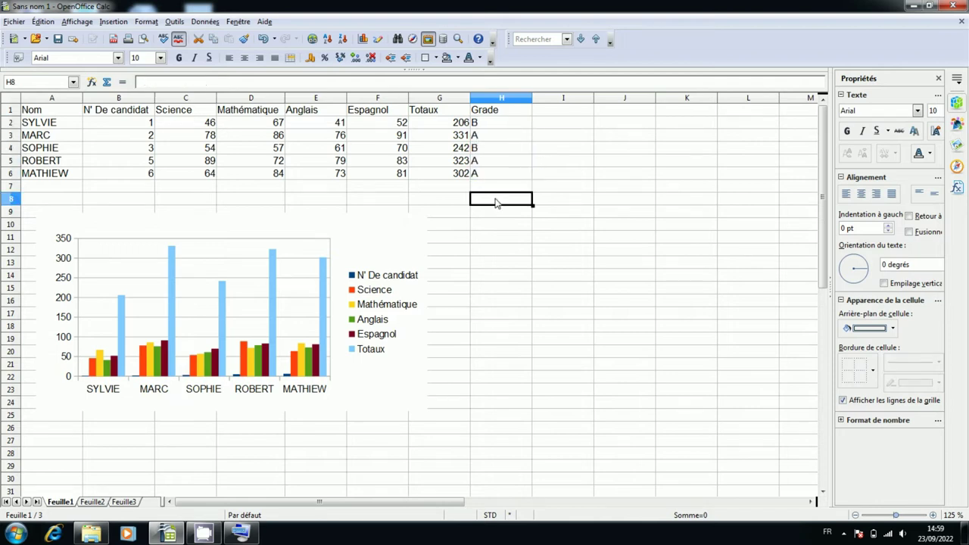
left_click(488, 126)
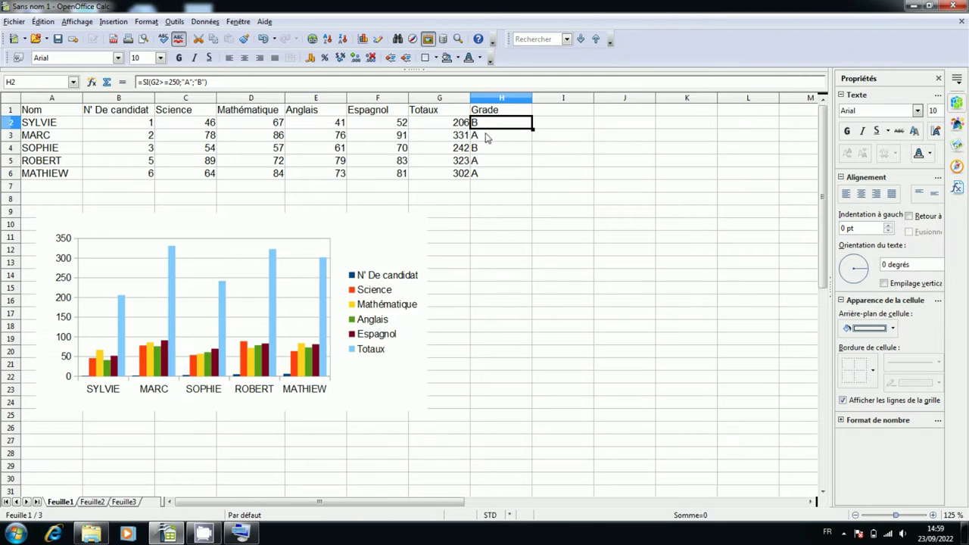
left_click(488, 195)
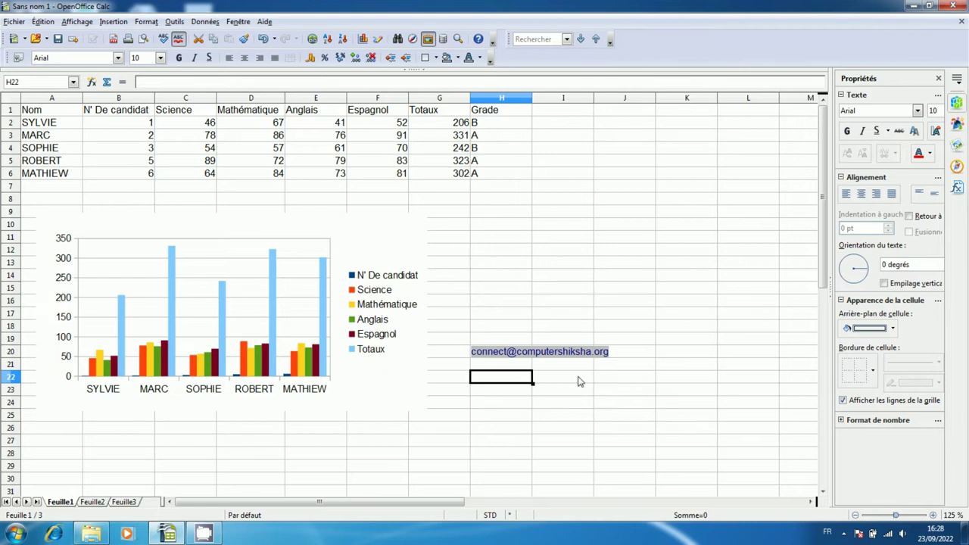
Enter =trouve("@";H20) in H22 to locate the @ in the e-mail address.
type("=")
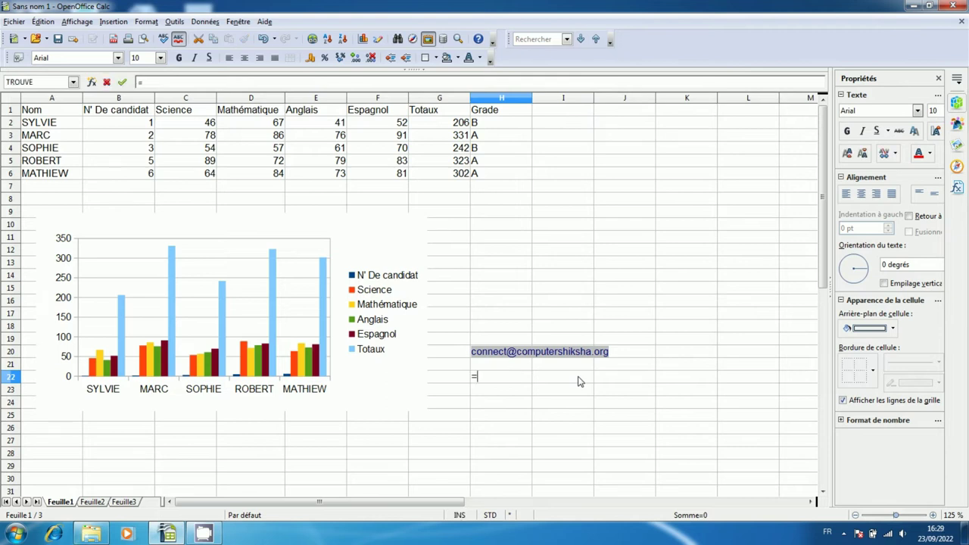
type("tr")
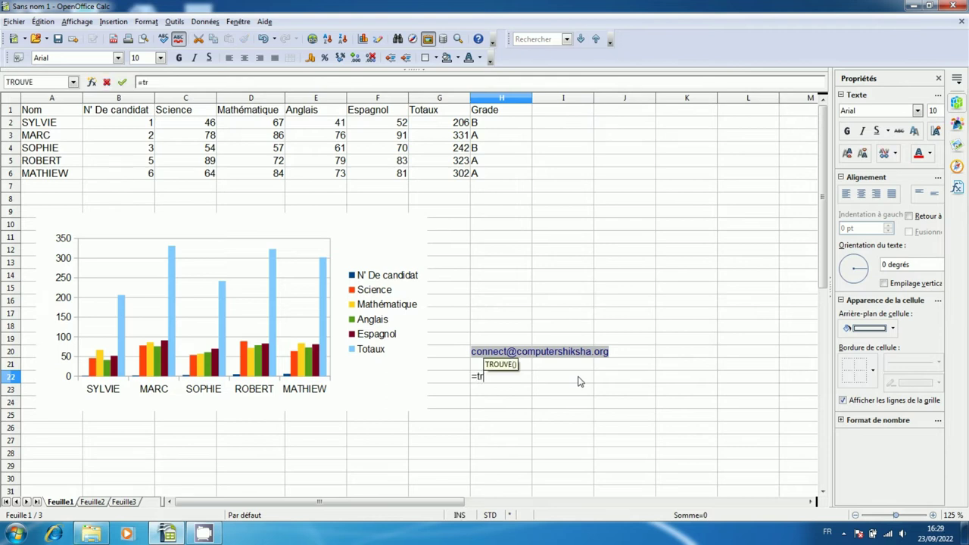
type("ouve")
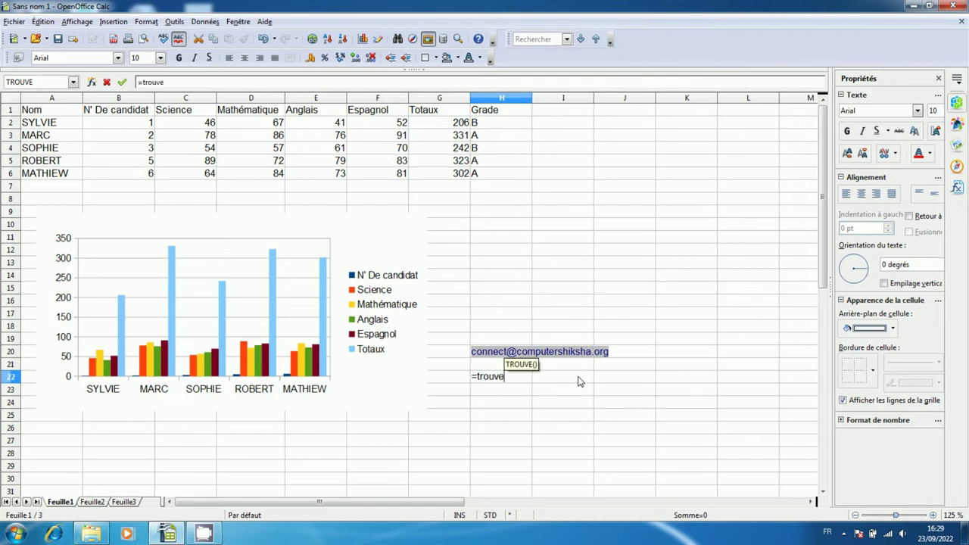
type("(")
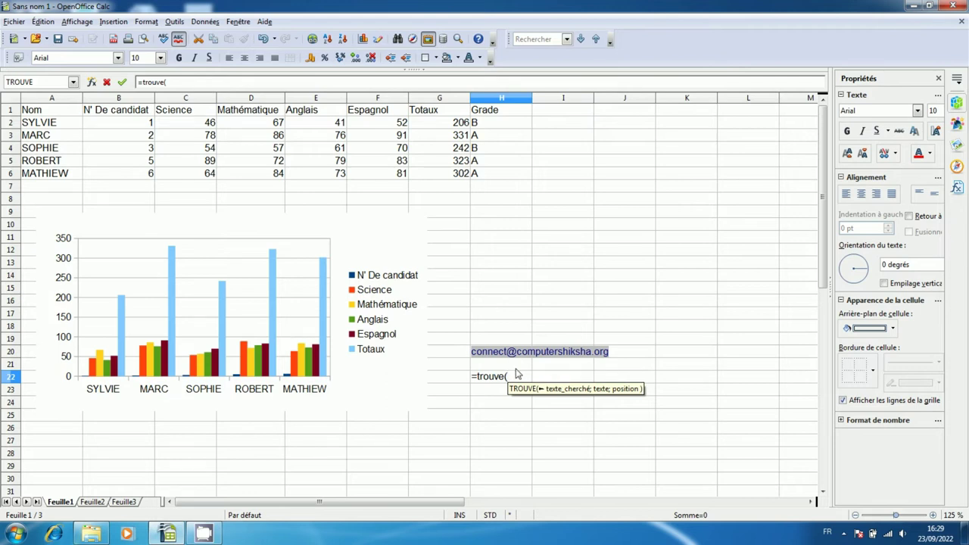
type("\"")
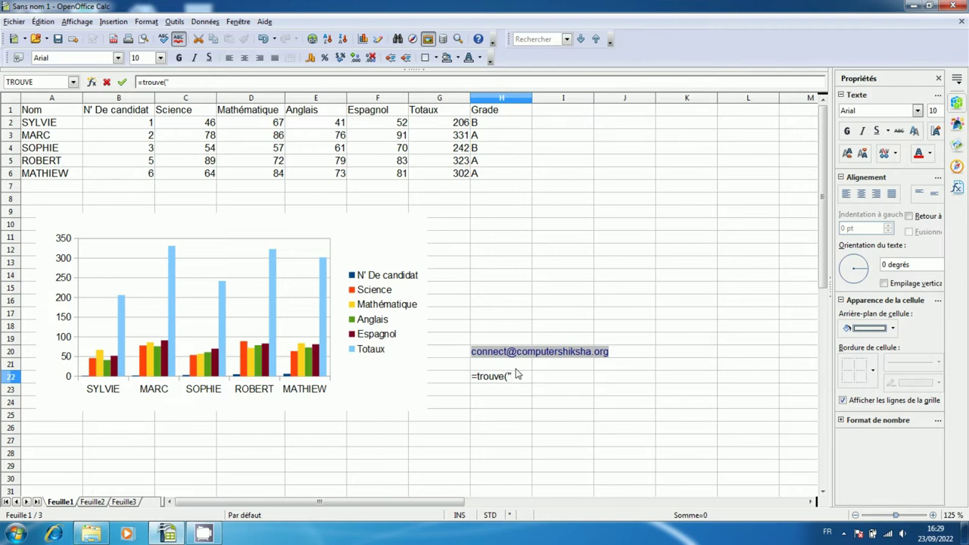
type("@")
type("\"")
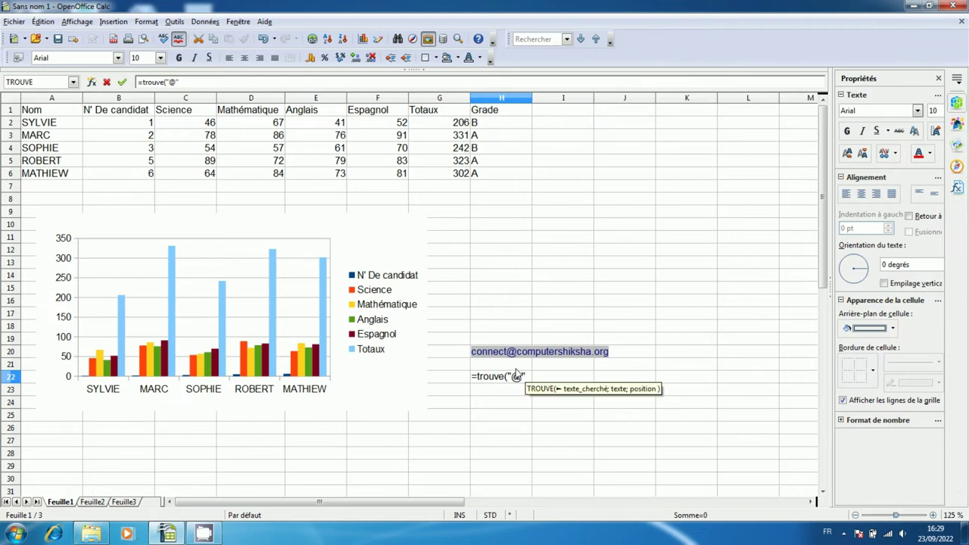
type(";")
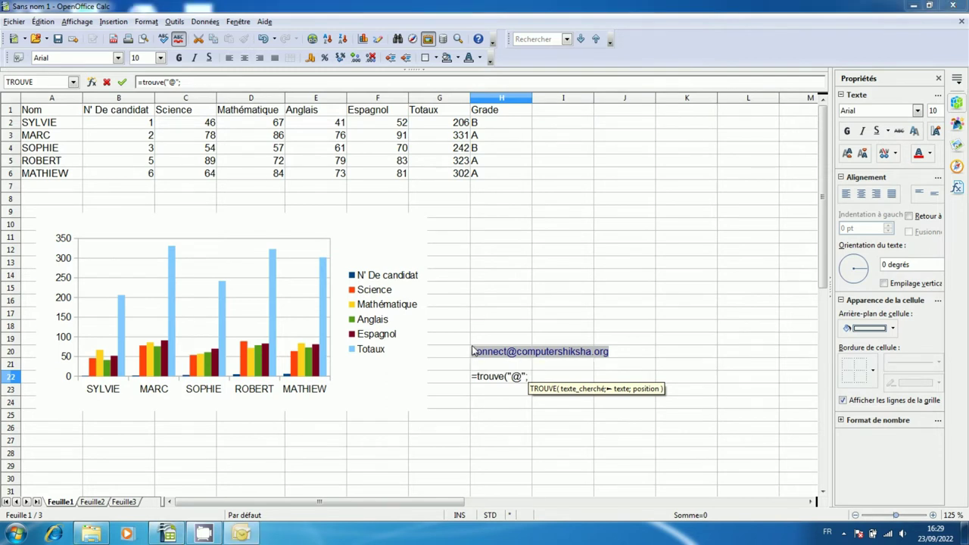
left_click(473, 351)
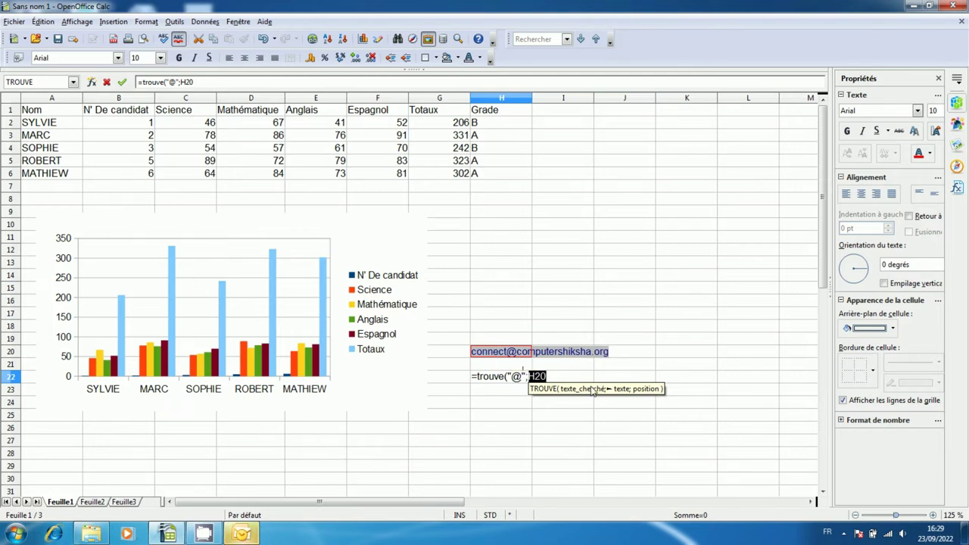
type(")")
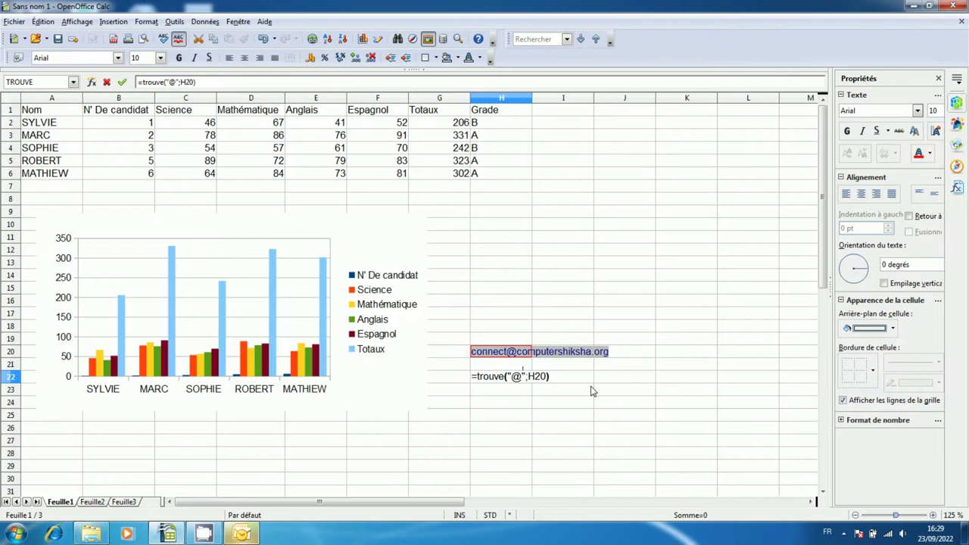
key("Return")
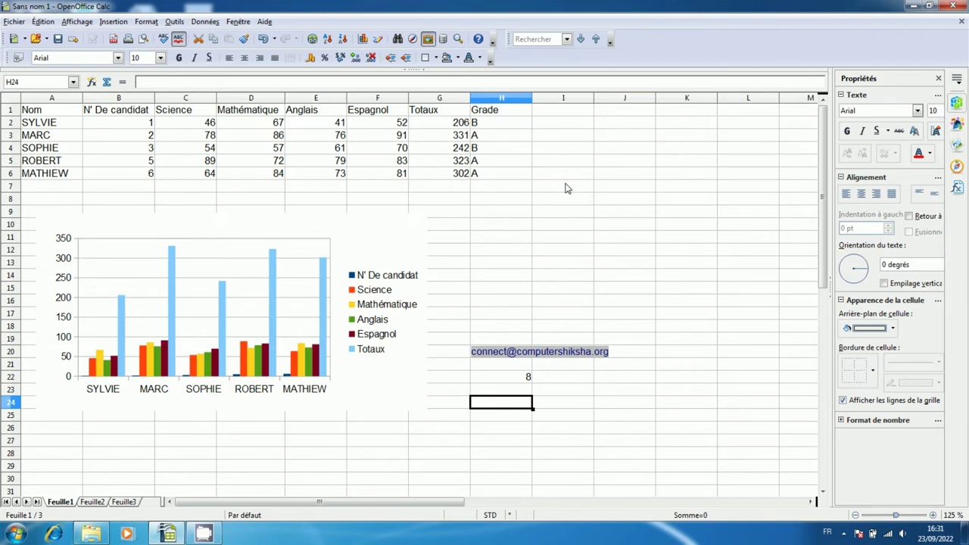
Copy the Nom header from A1 of Feuille1 into A1 of Feuille2.
left_click(54, 115)
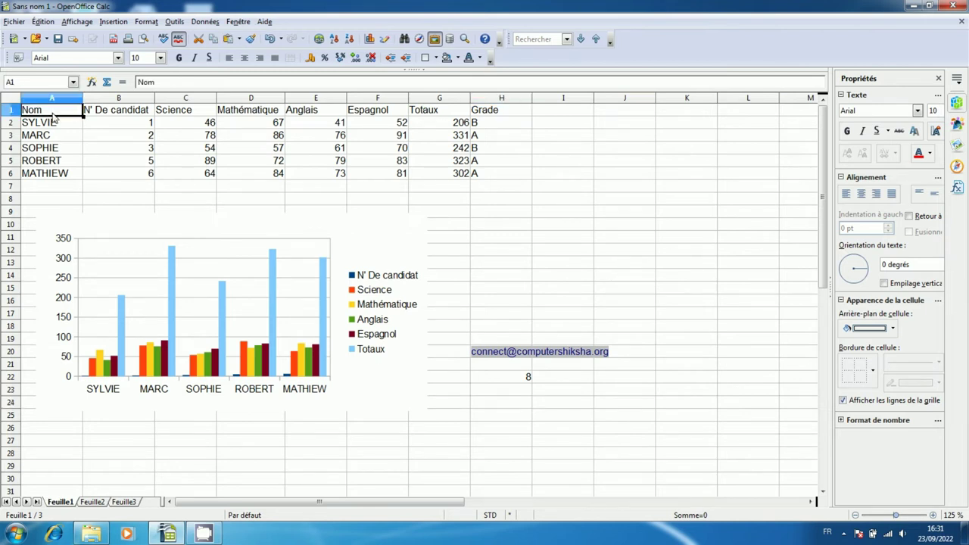
left_click(91, 503)
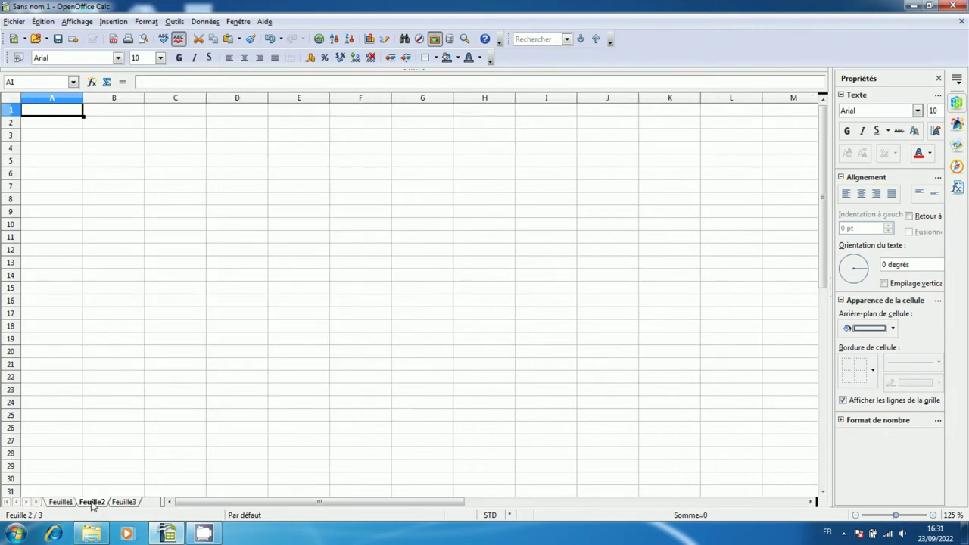
type("Nom")
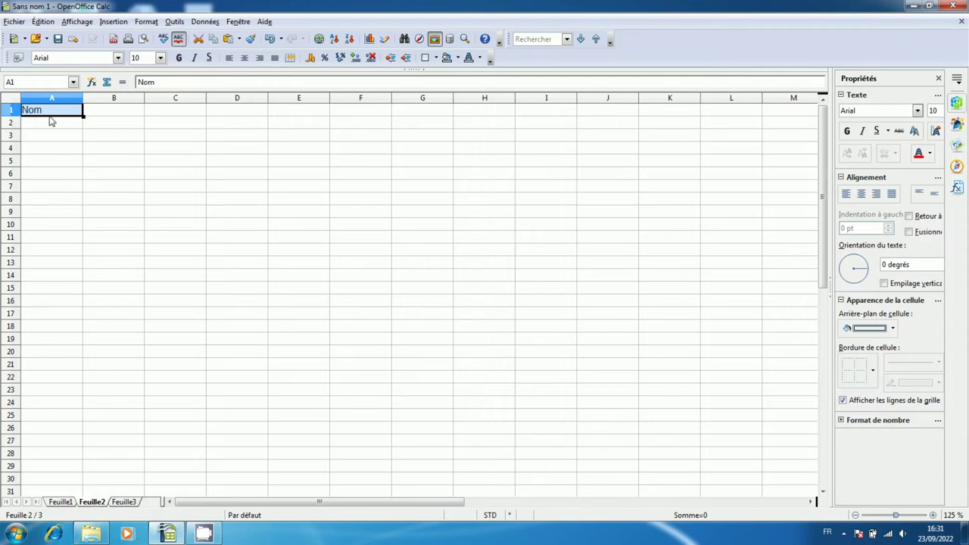
left_click(120, 113)
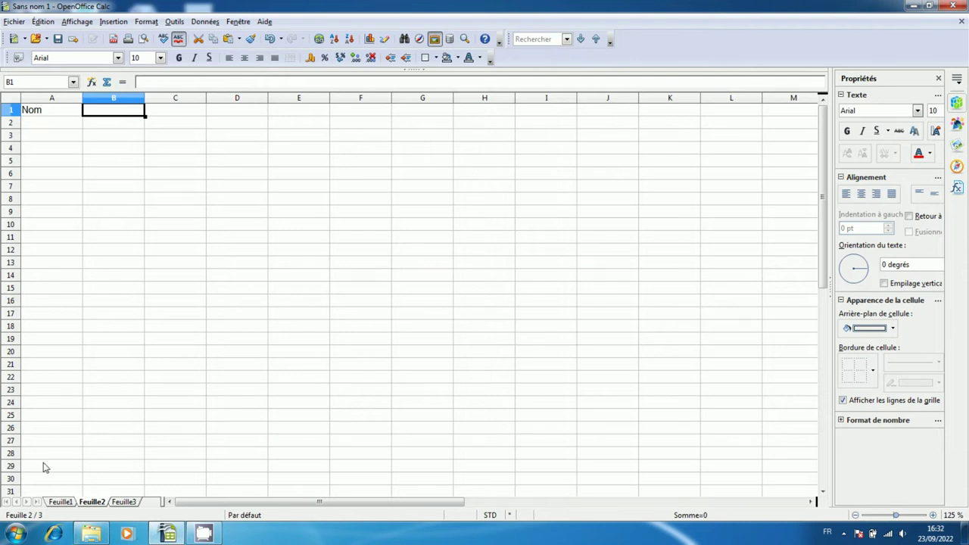
left_click(62, 502)
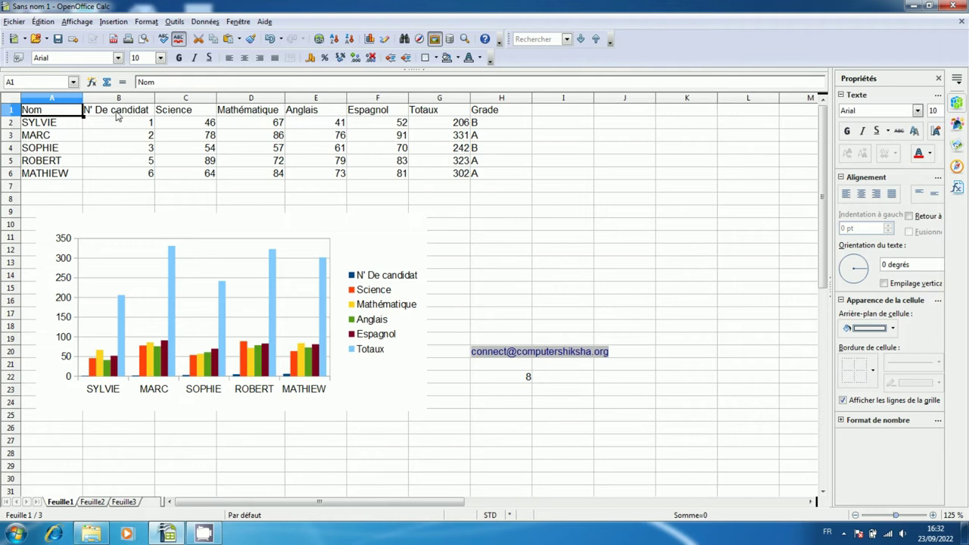
left_click(92, 501)
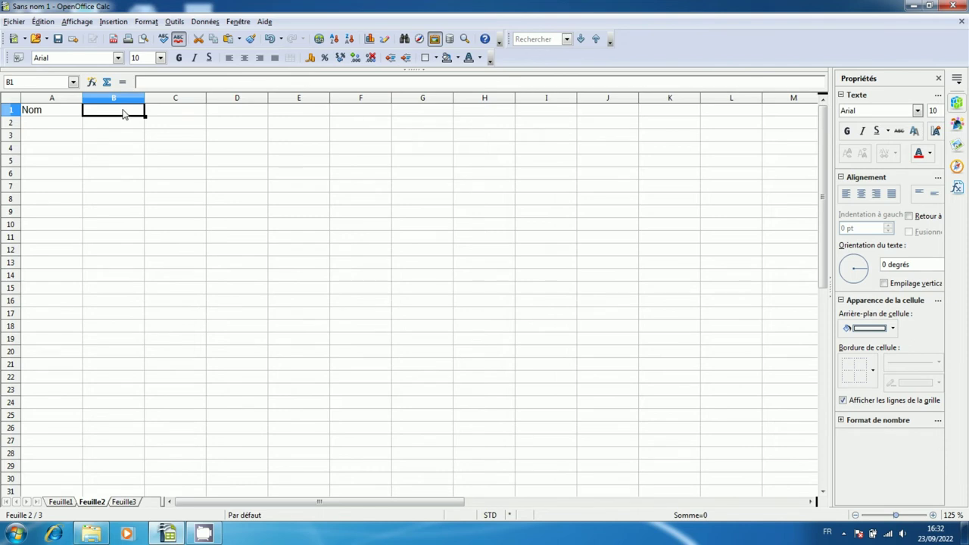
Start the formula =recherchev(A1; in B1 of Feuille2, ready to pick the Feuille1 table.
type("=")
type("re")
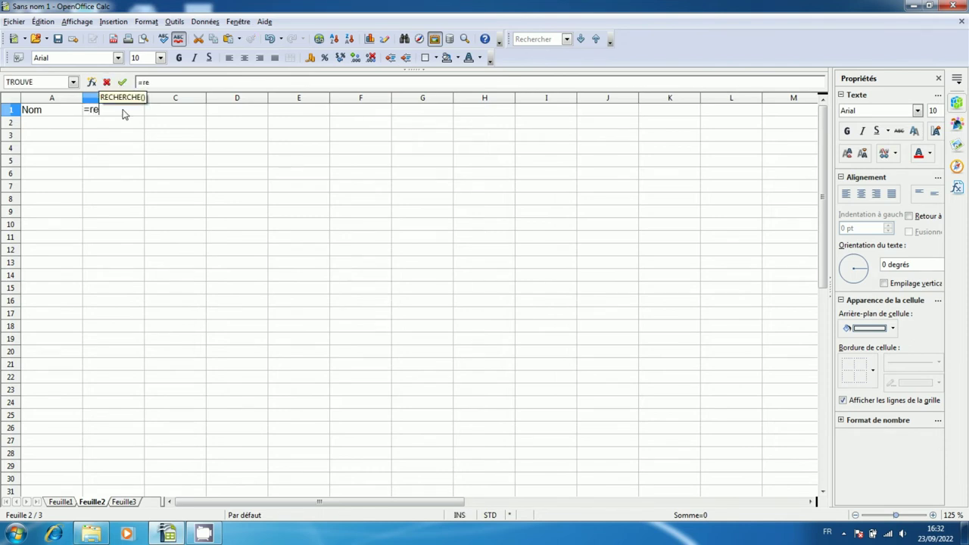
type("cherche")
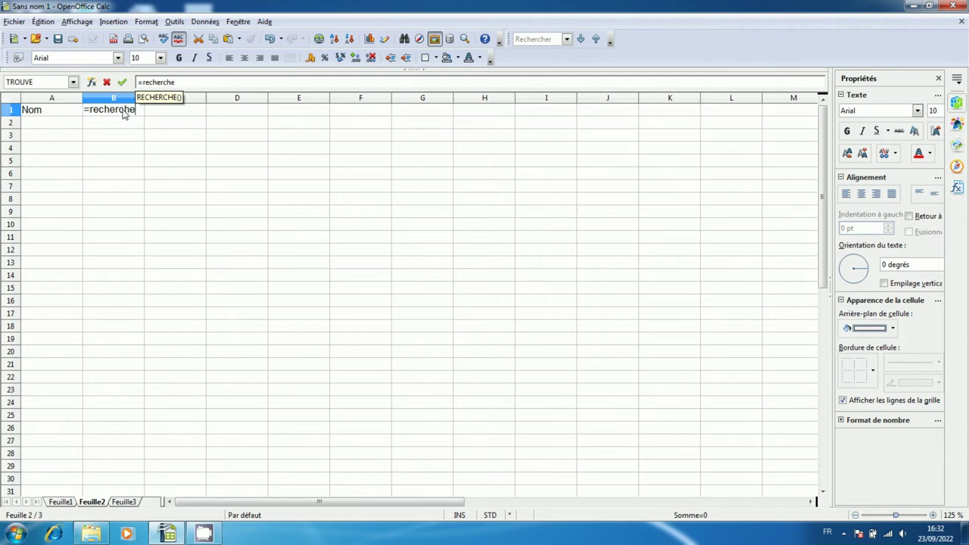
type("v")
type("(")
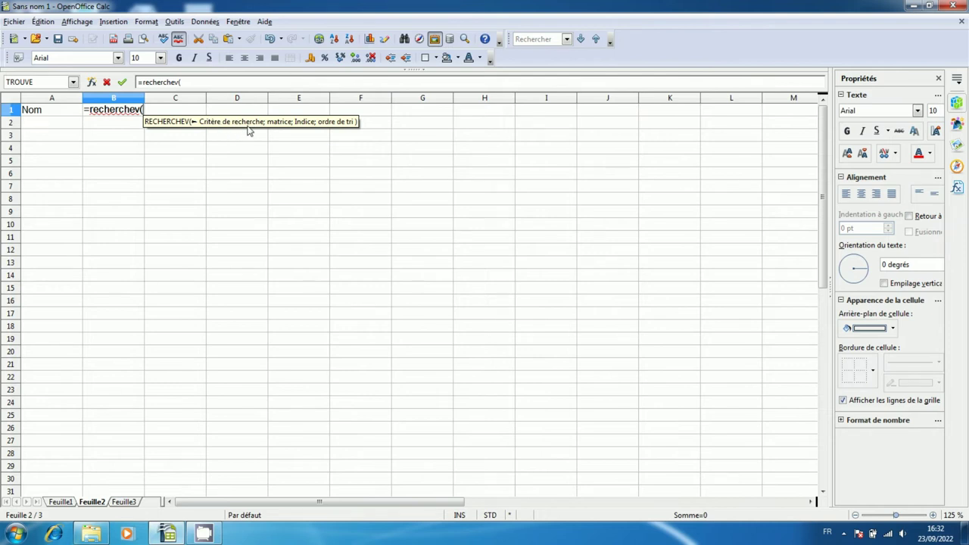
left_click(40, 113)
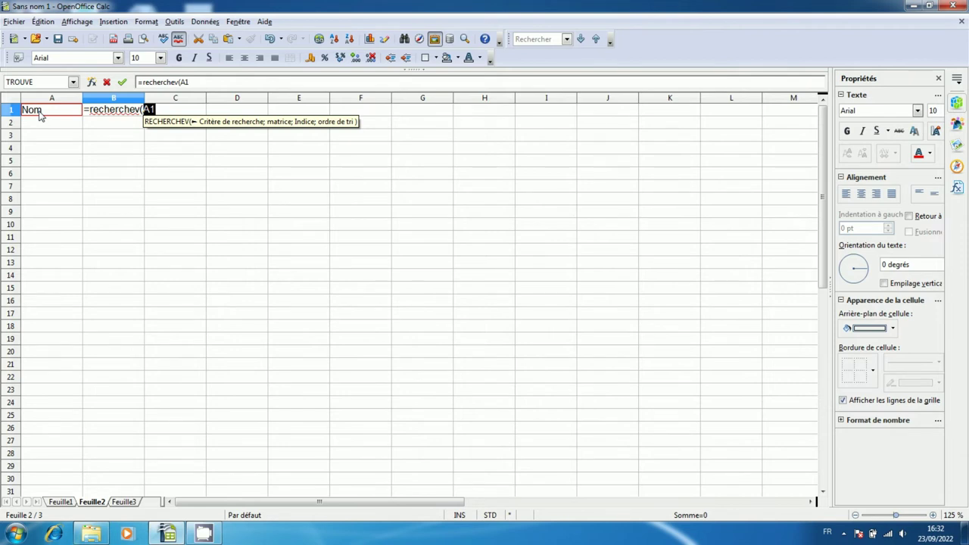
type(";")
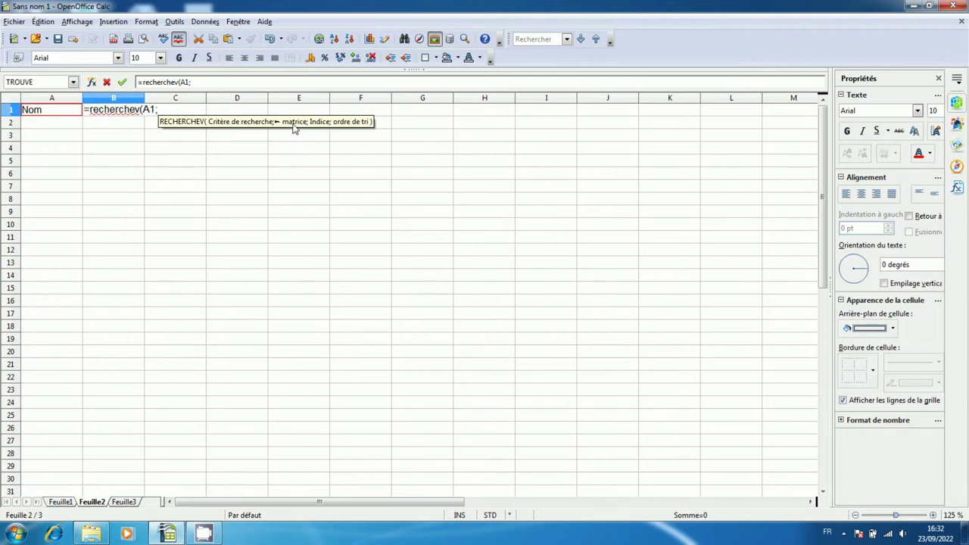
left_click(54, 503)
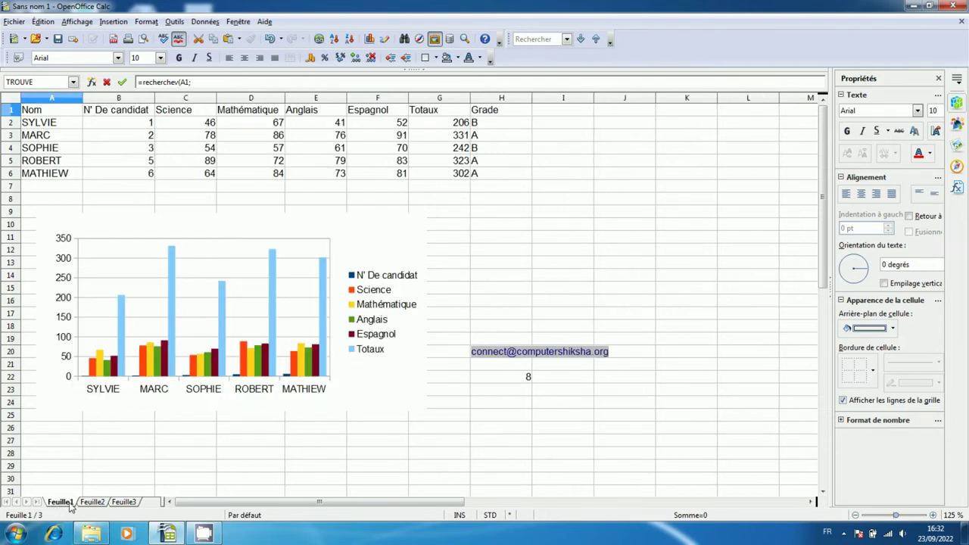
Complete B1 as =recherchev(A1;Feuille1.A1:H7;2;0) so it returns N' De candidat.
mouse_move(38, 112)
left_mouse_down()
mouse_move(280, 176)
mouse_move(500, 189)
left_mouse_up()
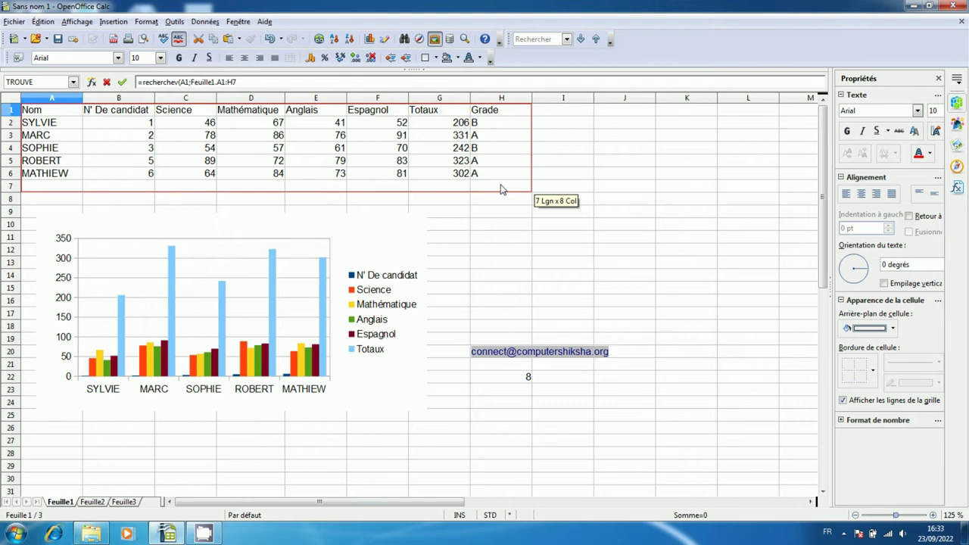
type(";")
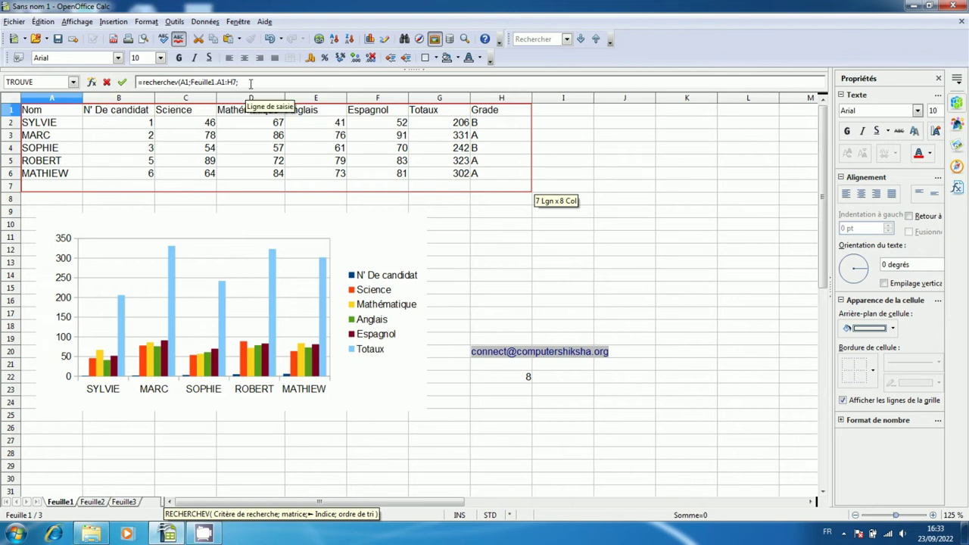
left_click(250, 84)
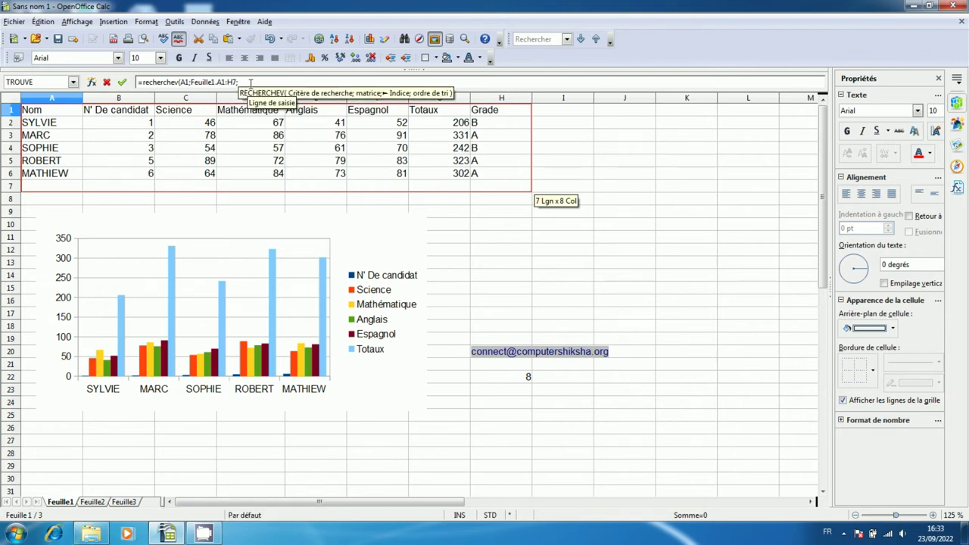
type("2")
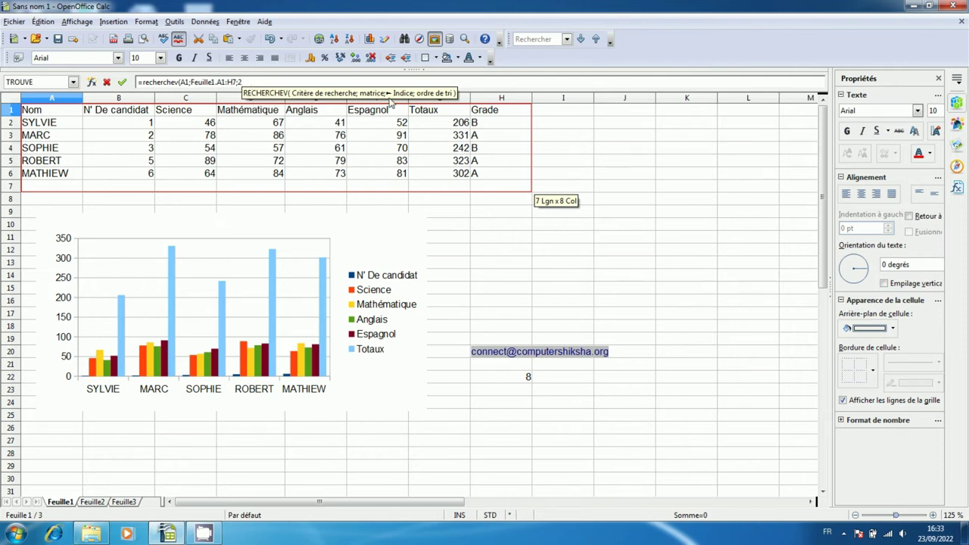
type(";")
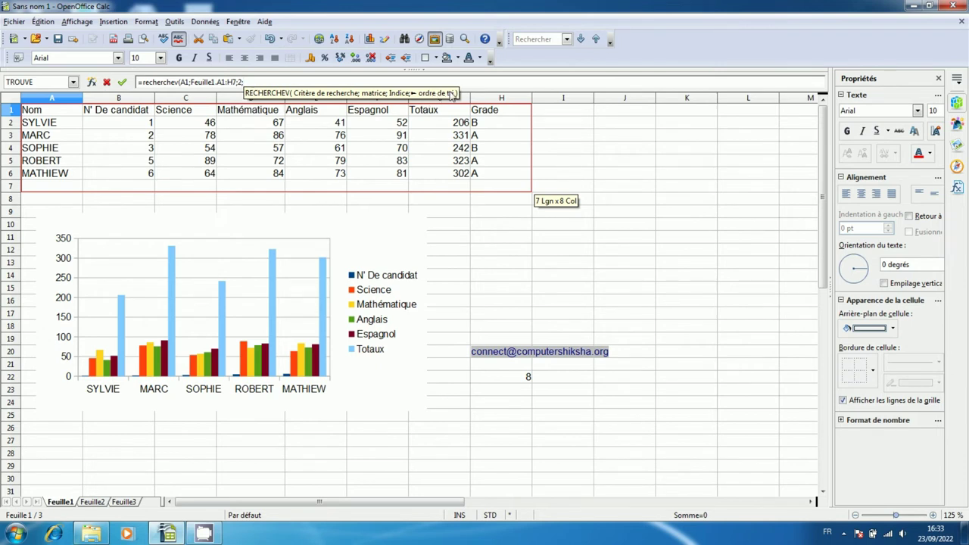
type("0")
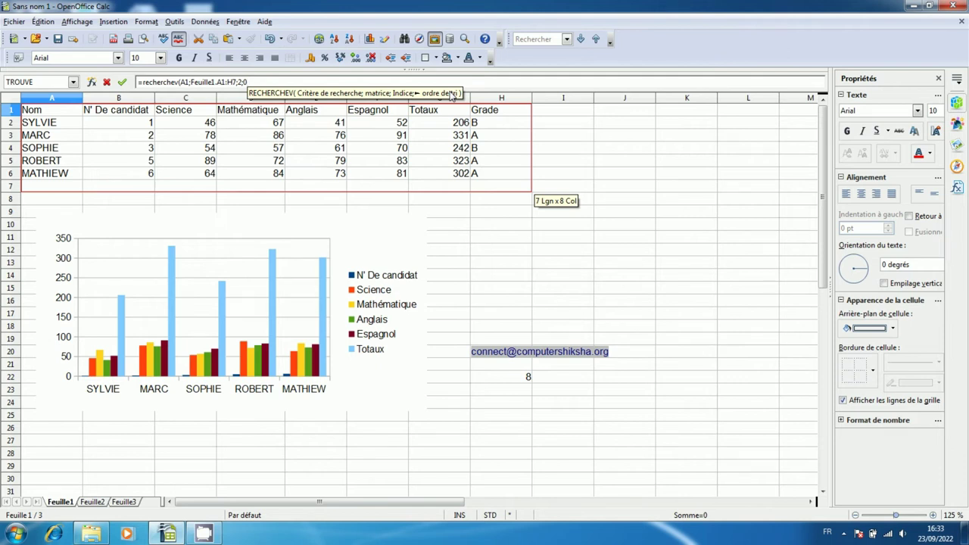
type(")")
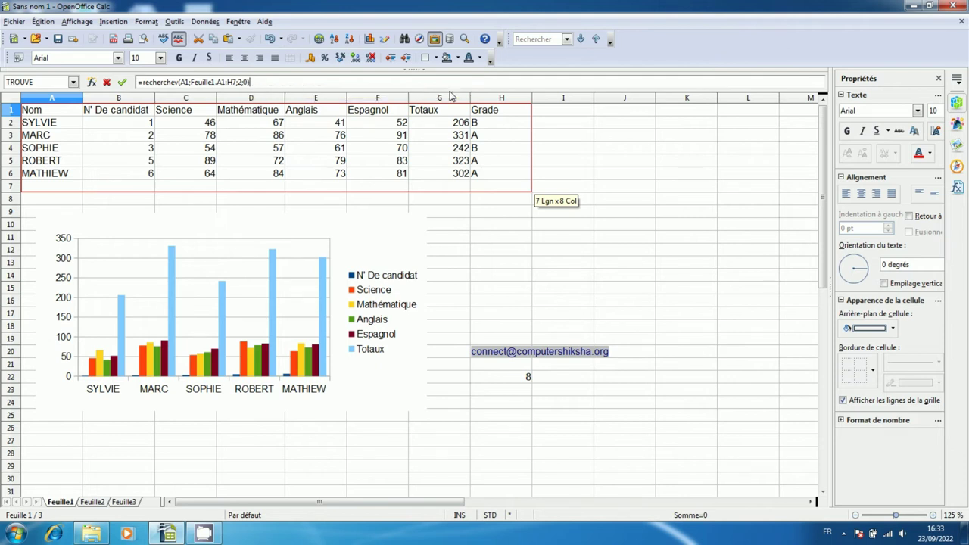
key("Return")
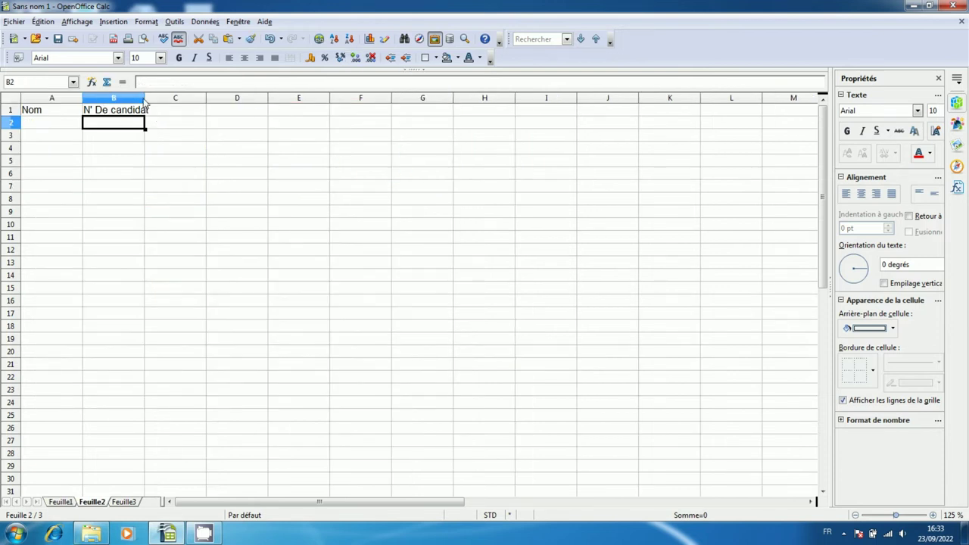
Widen column B and fill B1's lookup down to B7, where the copies show #N/D.
left_click_drag(145, 97, 156, 98)
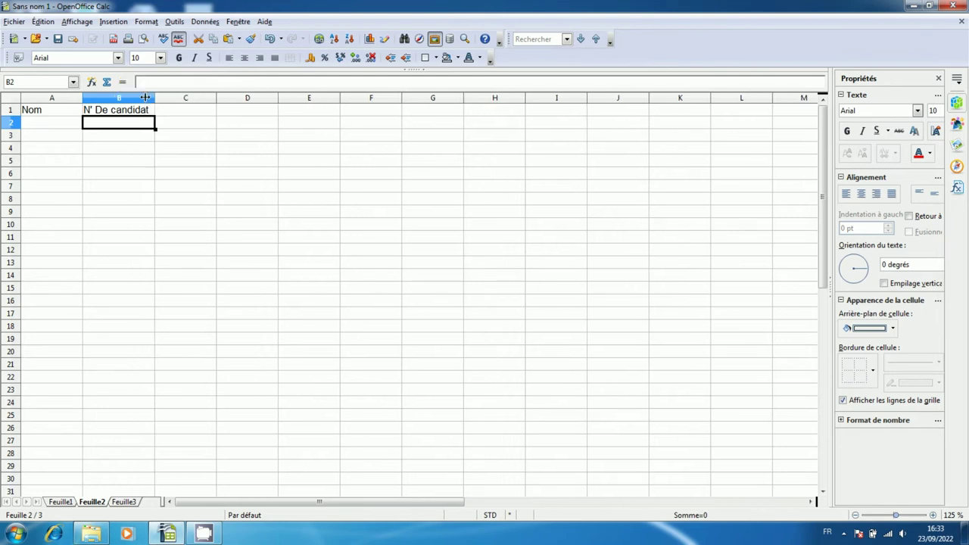
left_click(135, 108)
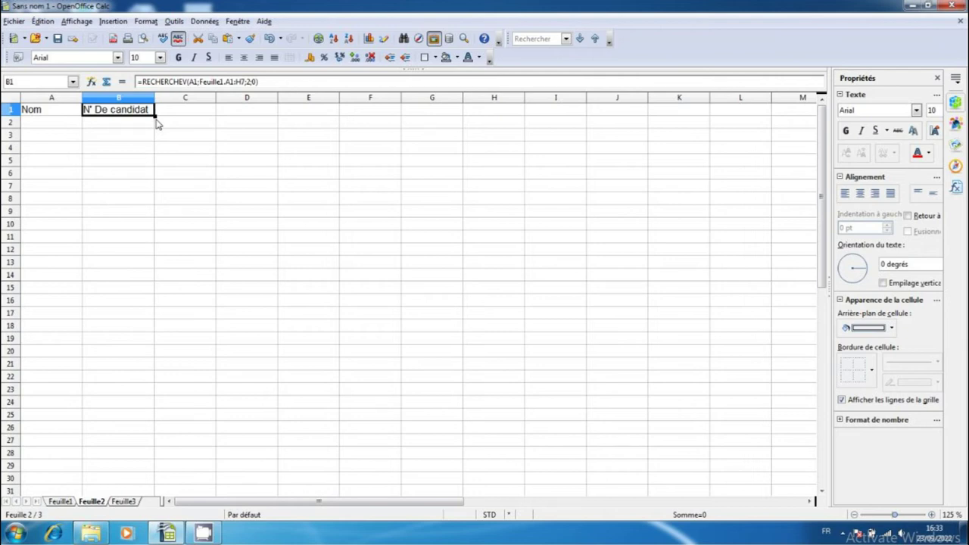
left_click_drag(154, 116, 154, 186)
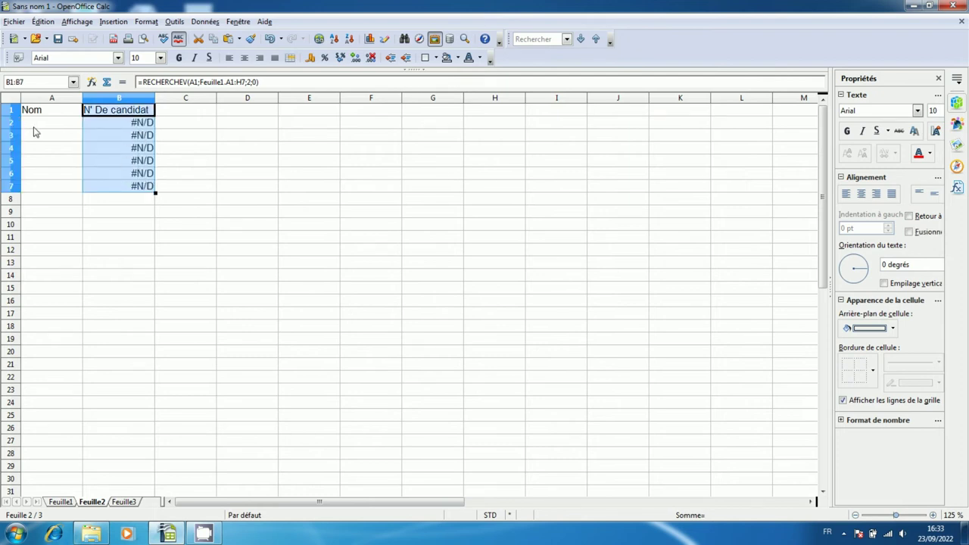
left_click(107, 123)
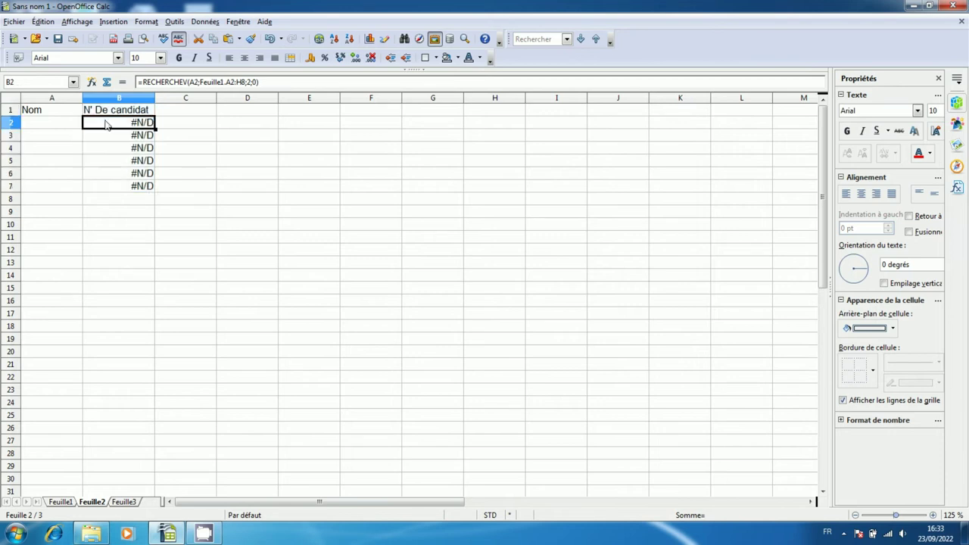
left_click(34, 125)
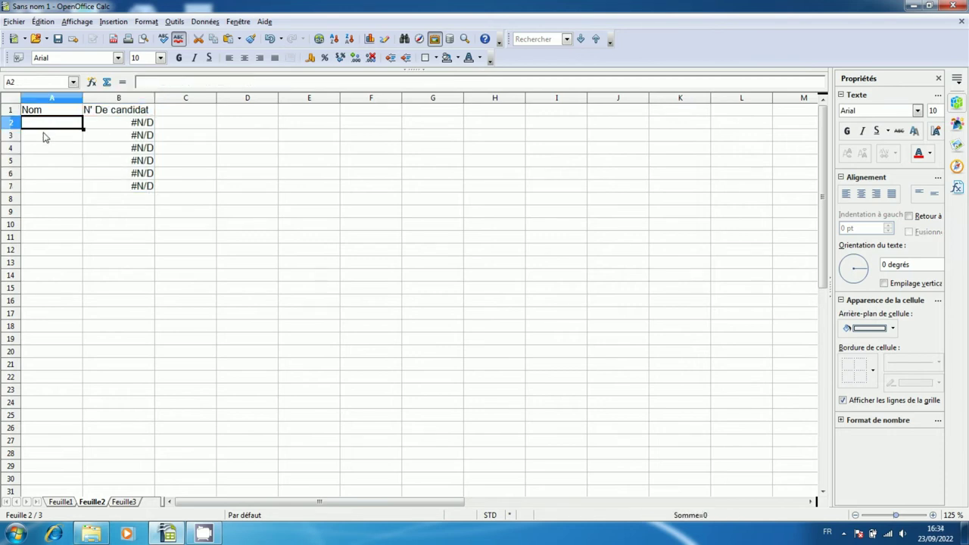
left_click(60, 502)
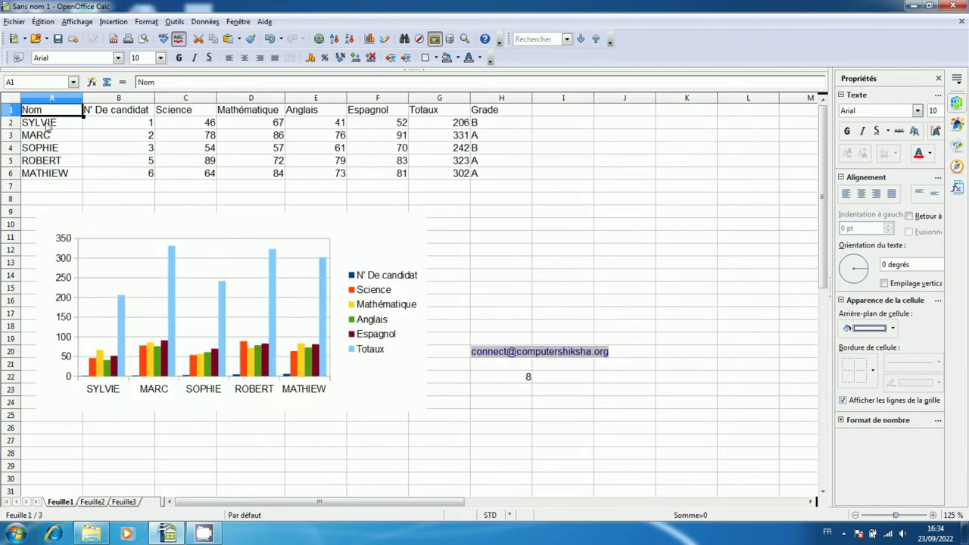
Copy the student names SYLVIE through MATHIEW from Feuille1 into A2:A6 of Feuille2.
left_click_drag(47, 127, 52, 174)
key("ctrl+c")
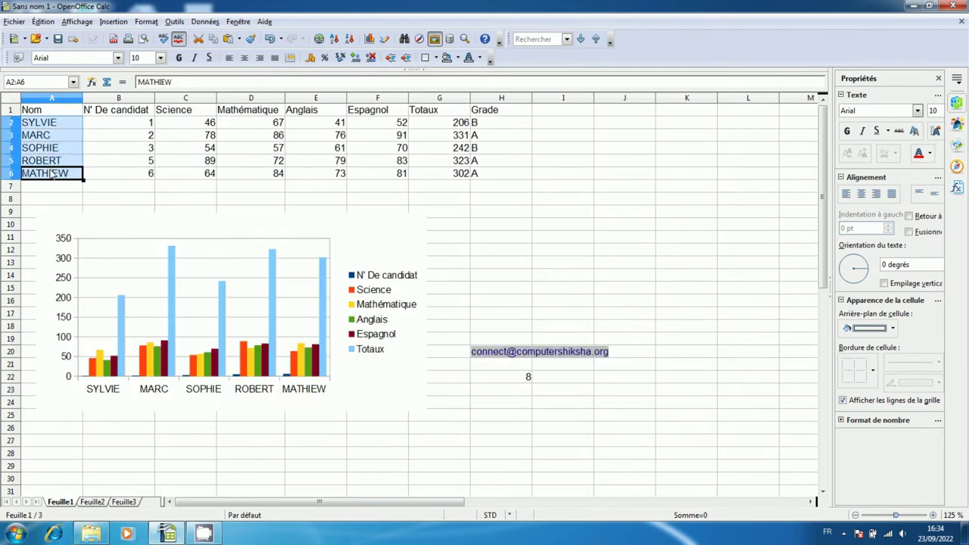
left_click(93, 502)
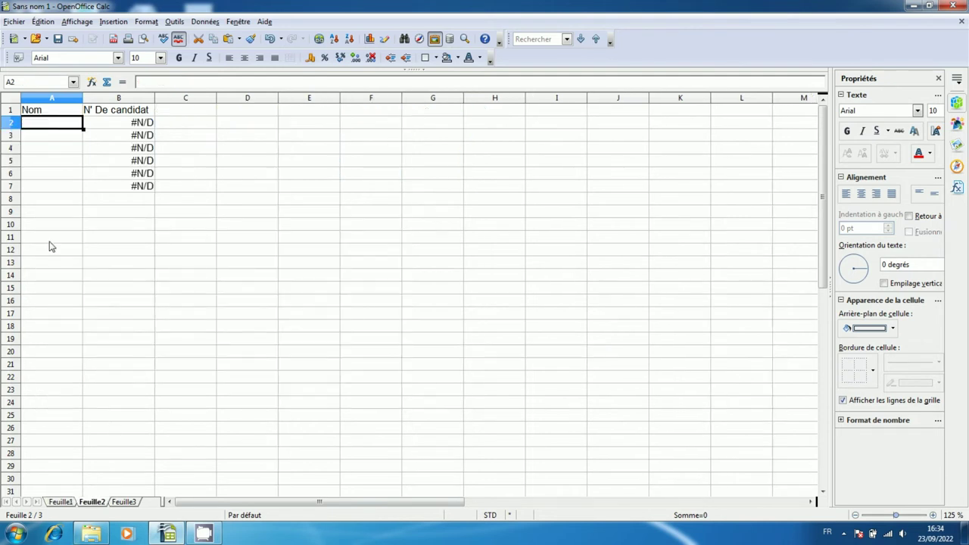
key("ctrl+v")
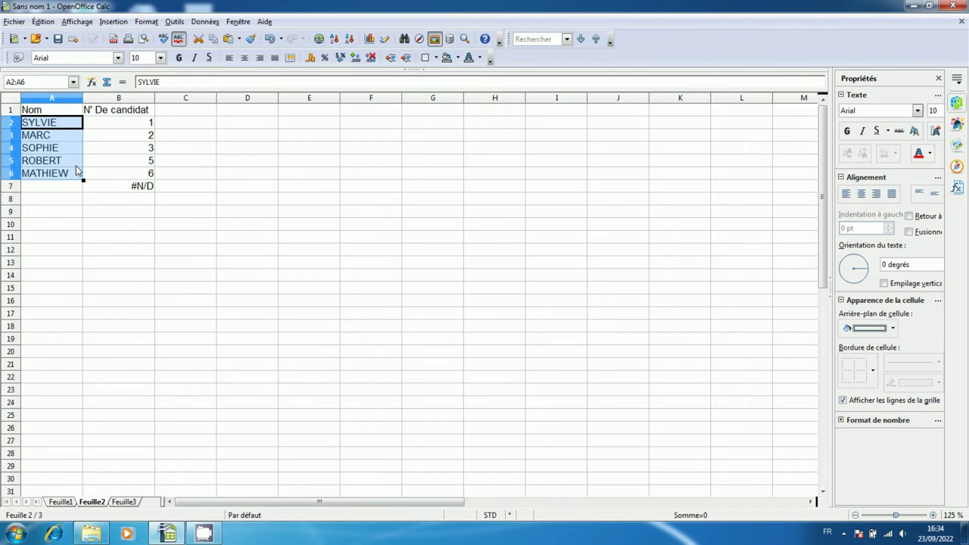
left_click(69, 200)
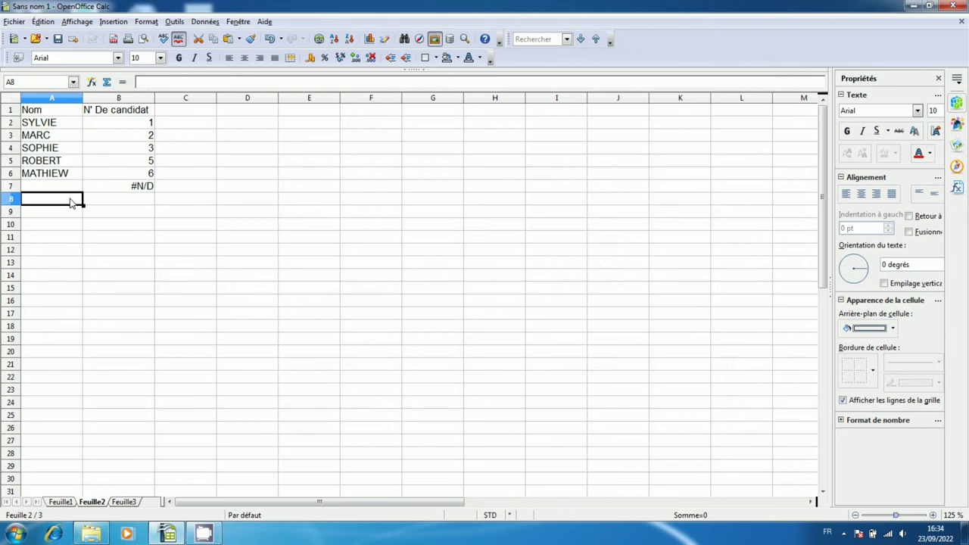
Fill the header lookup from B1 into C1 and D1, showing Science and Mathématique.
left_click(148, 115)
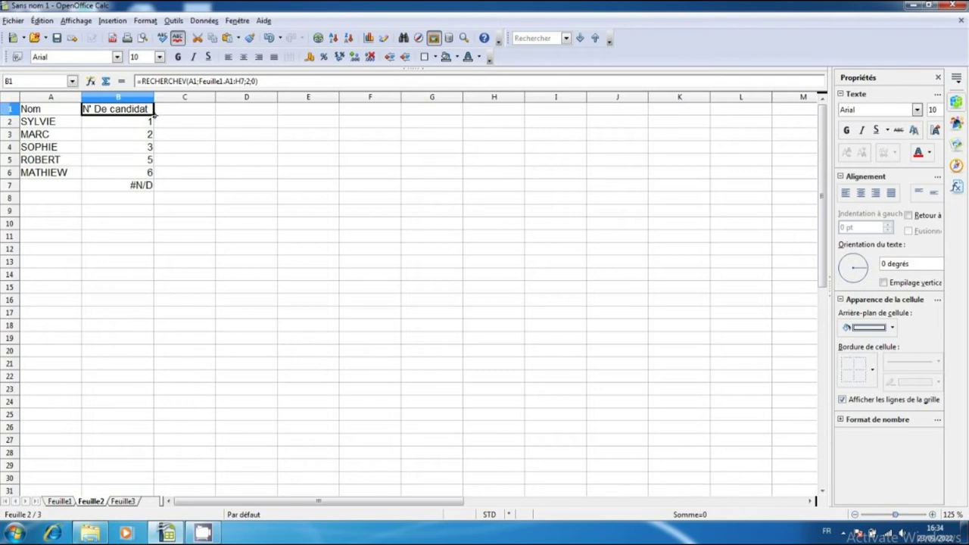
left_click_drag(154, 113, 193, 117)
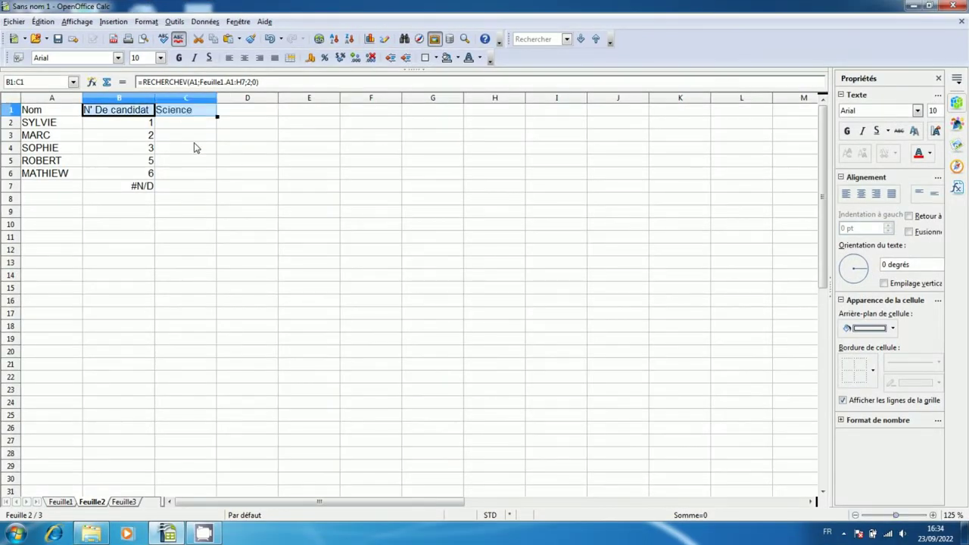
left_click(183, 119)
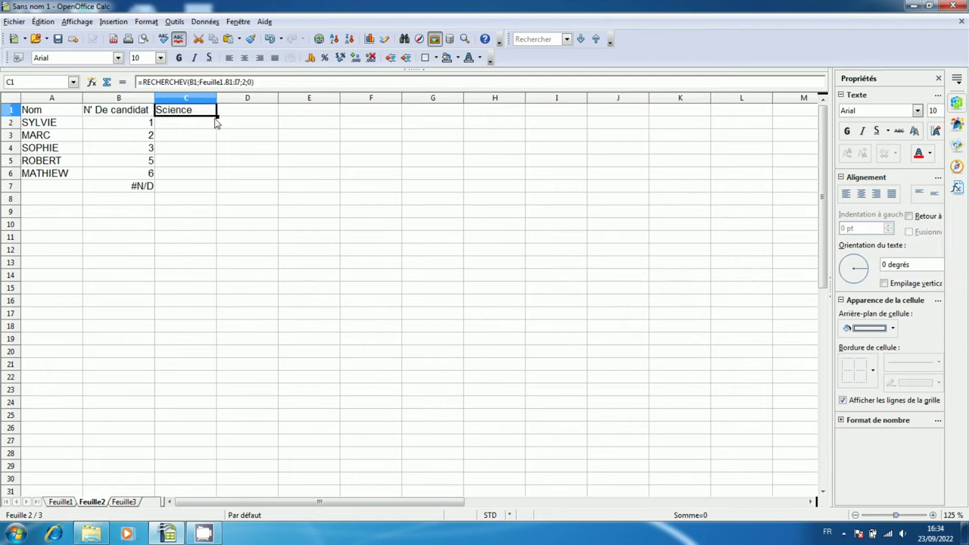
left_click_drag(216, 116, 265, 119)
left_click(210, 126)
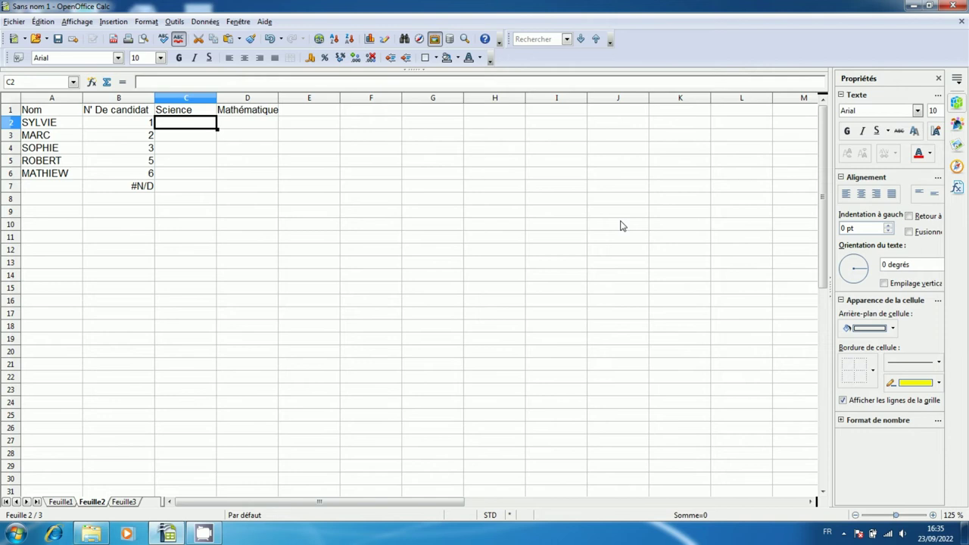
Copy Feuille1's header row A1:H1, Nom through Grade, into A1 of Feuille3.
left_click(125, 501)
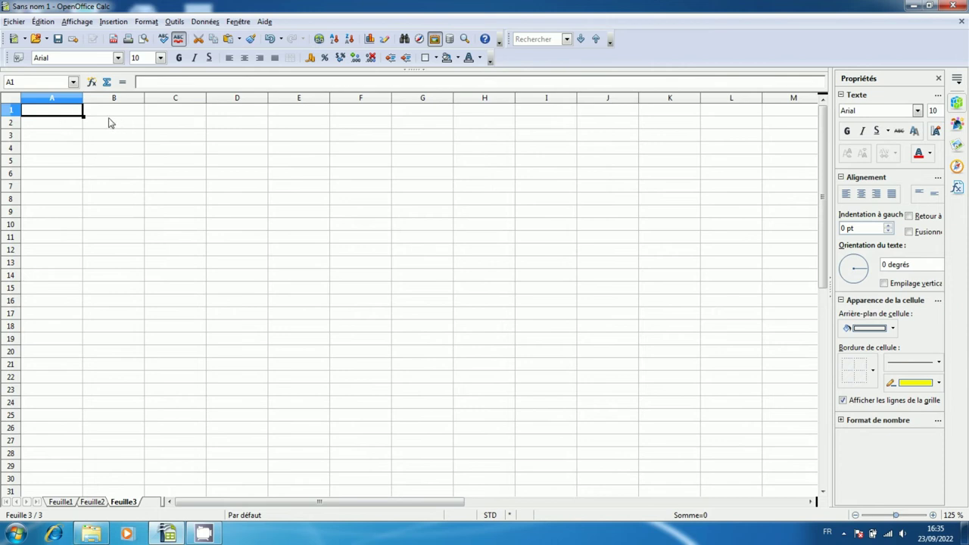
left_click(61, 501)
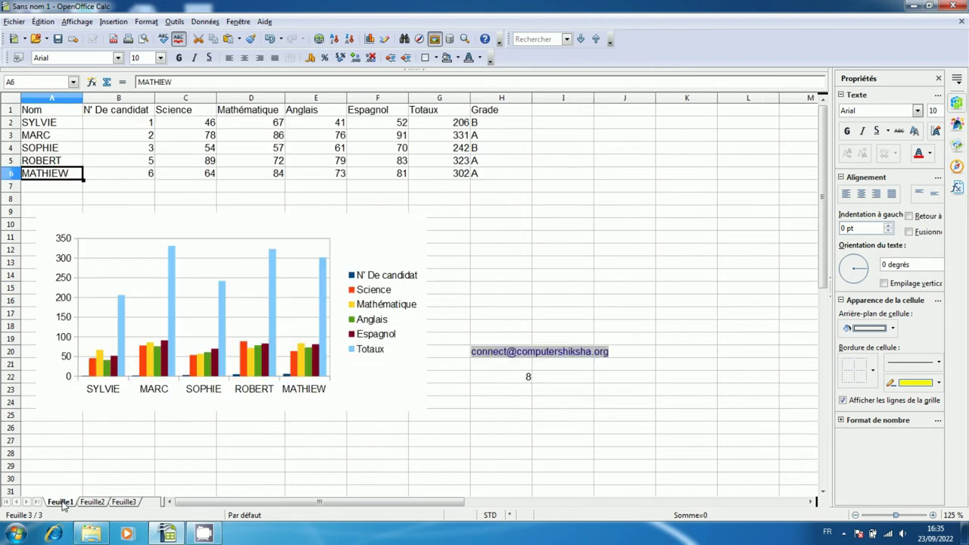
left_click_drag(50, 114, 488, 121)
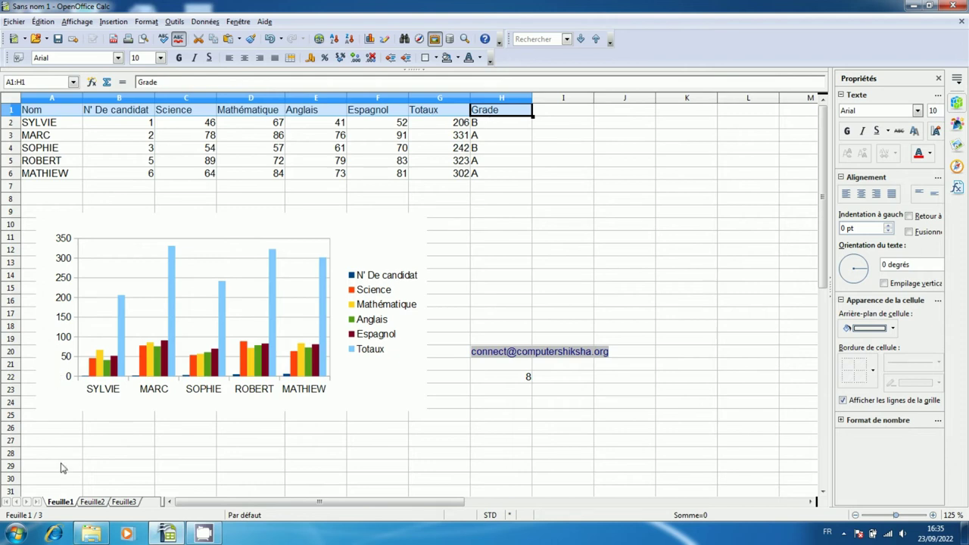
left_click(133, 504)
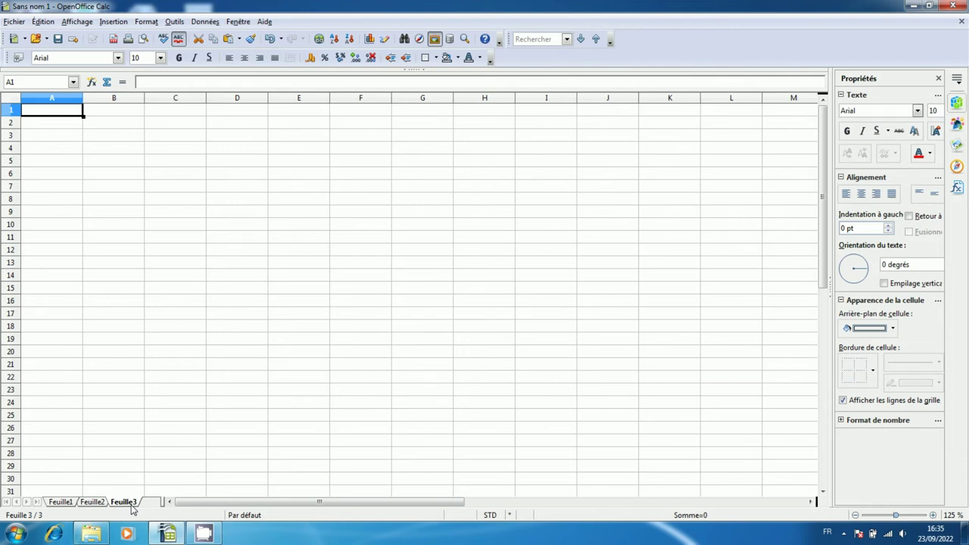
key("ctrl+v")
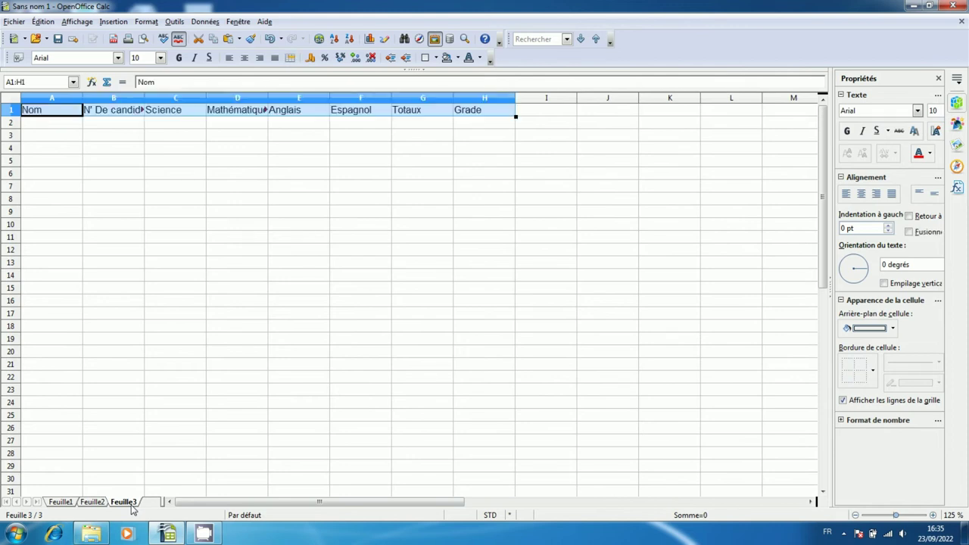
Enter =rechercheh(A1;Feuille1.A1:H6;2;0) in A2 of Feuille3 to fetch SYLVIE.
left_click(75, 126)
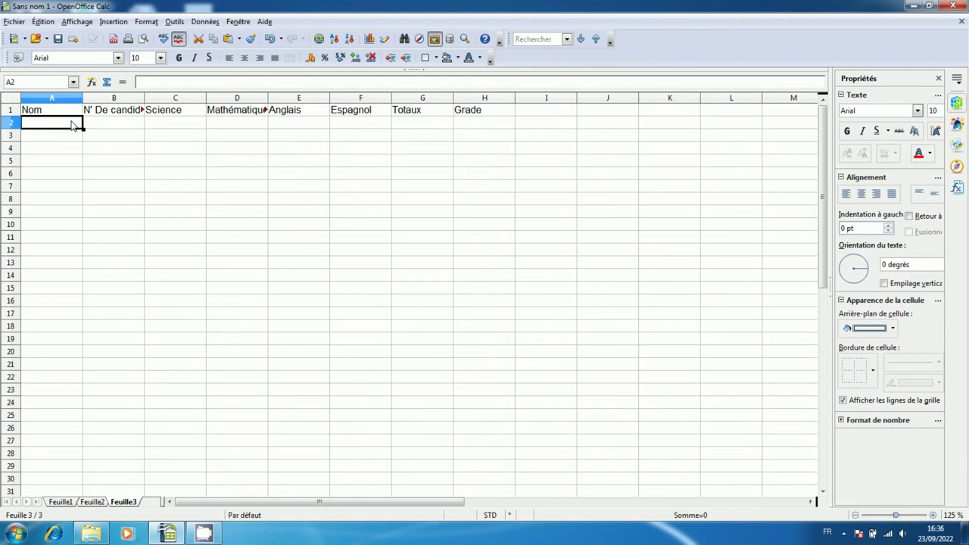
type("=")
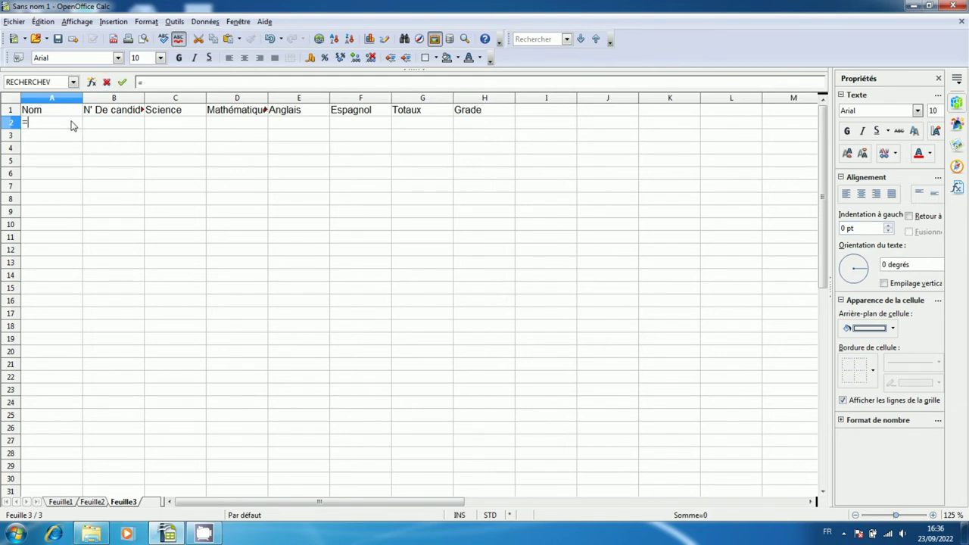
type("rechercheh")
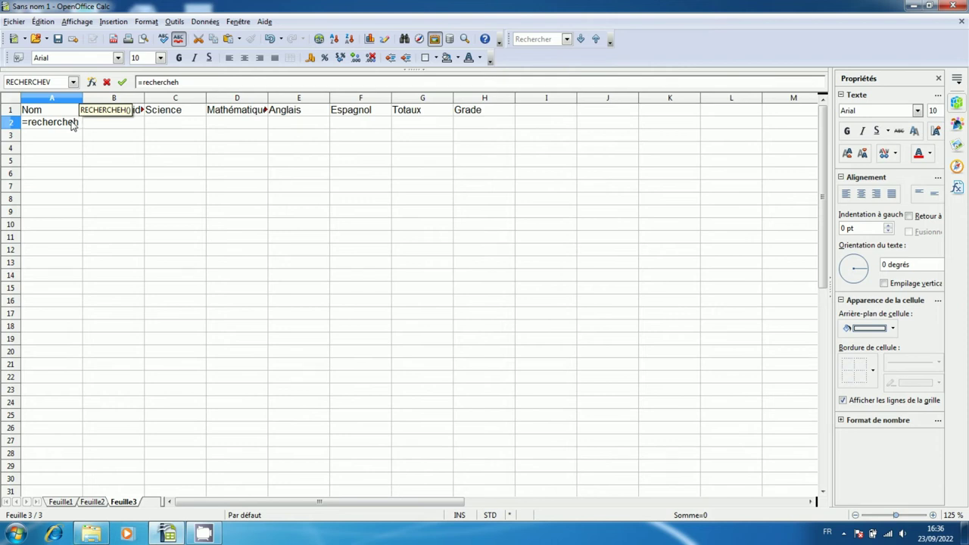
type("(")
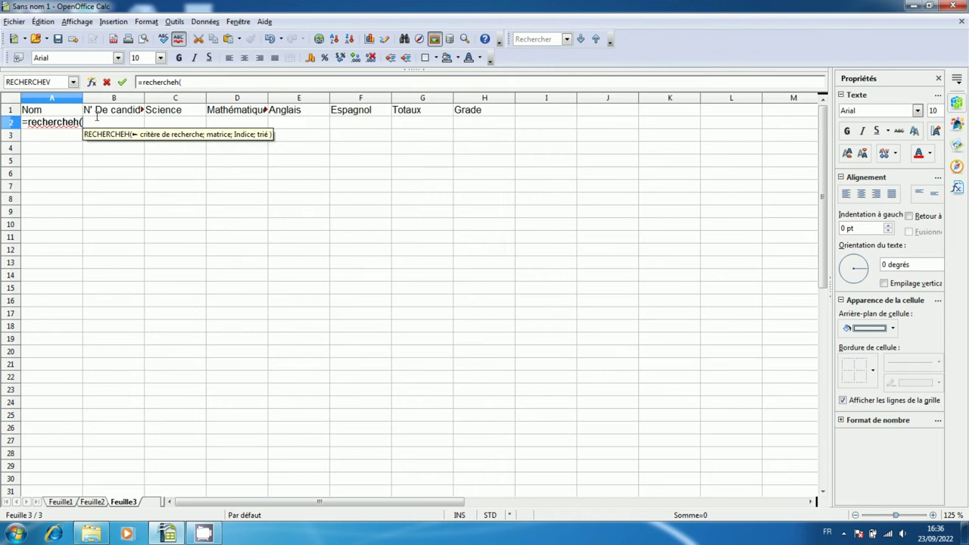
left_click(45, 112)
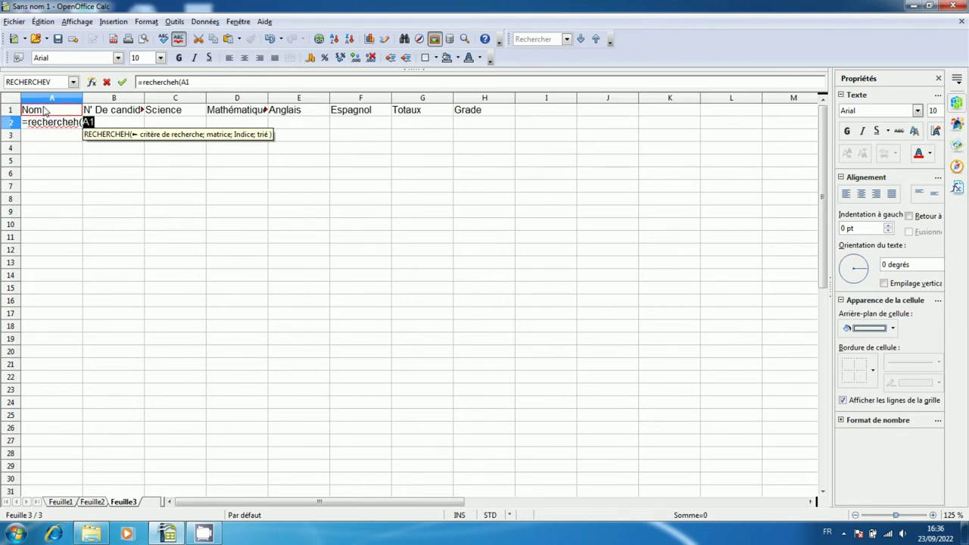
type(";")
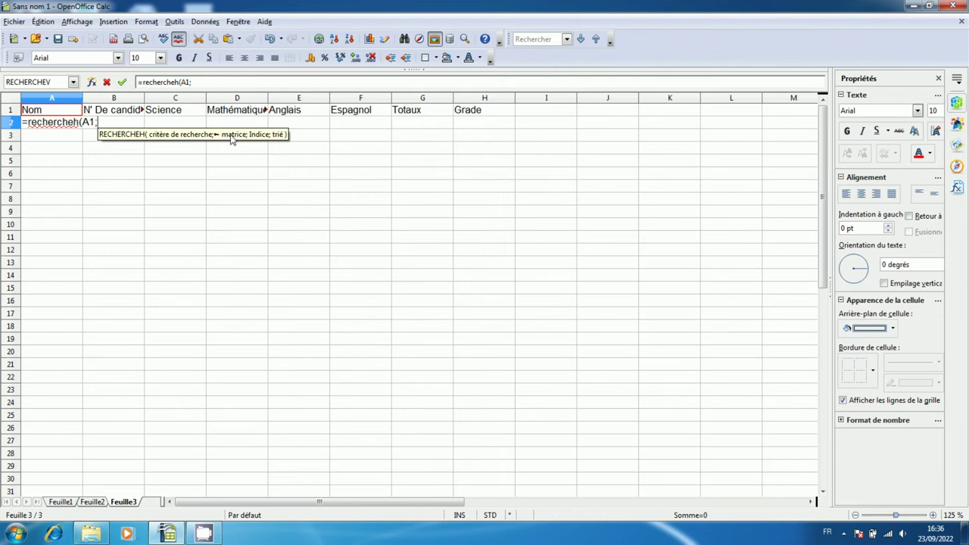
left_click(61, 502)
mouse_move(36, 115)
left_mouse_down()
mouse_move(65, 164)
mouse_move(488, 176)
left_mouse_up()
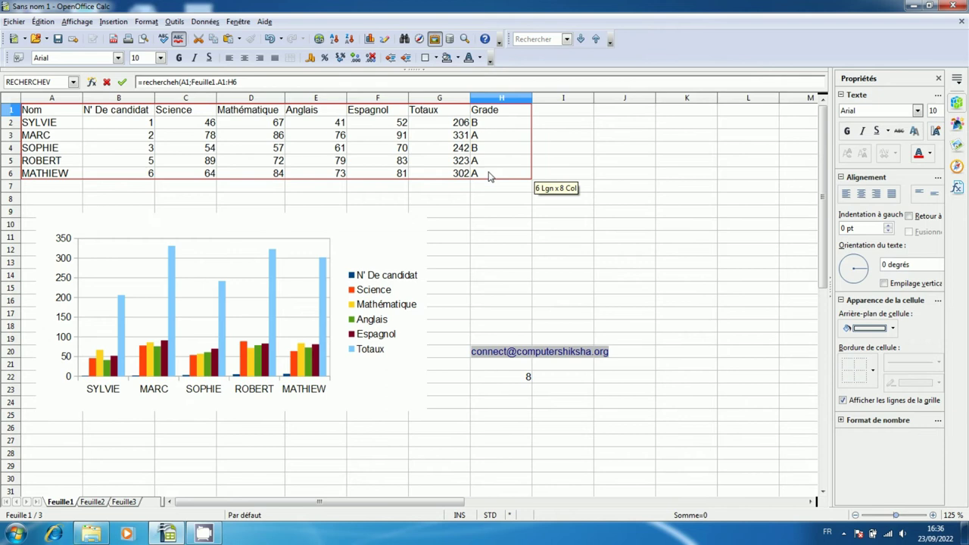
type(";")
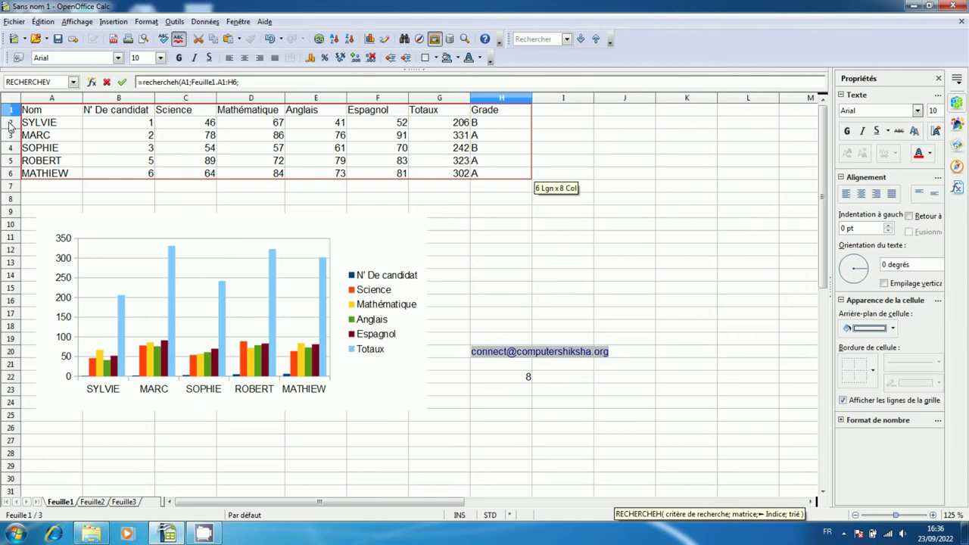
type("2")
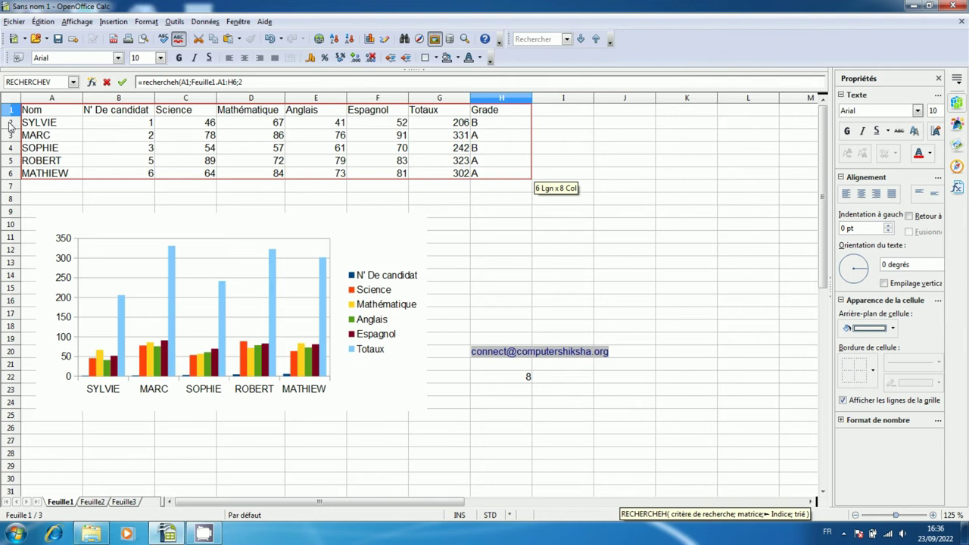
type(";")
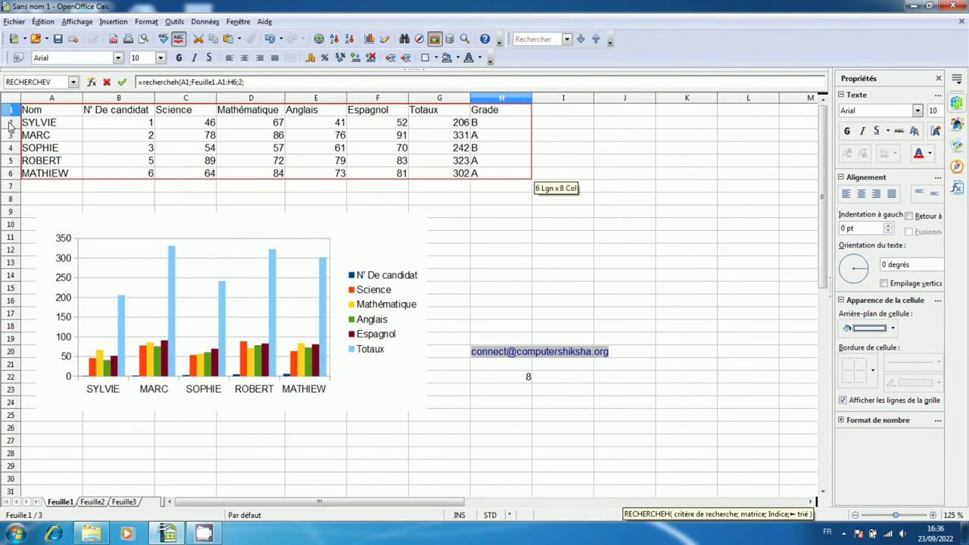
type("0")
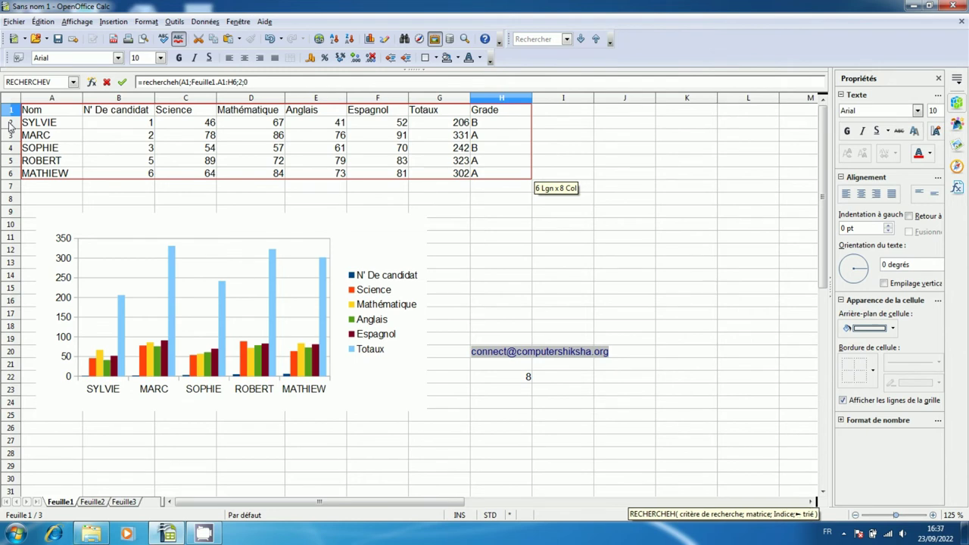
type(")")
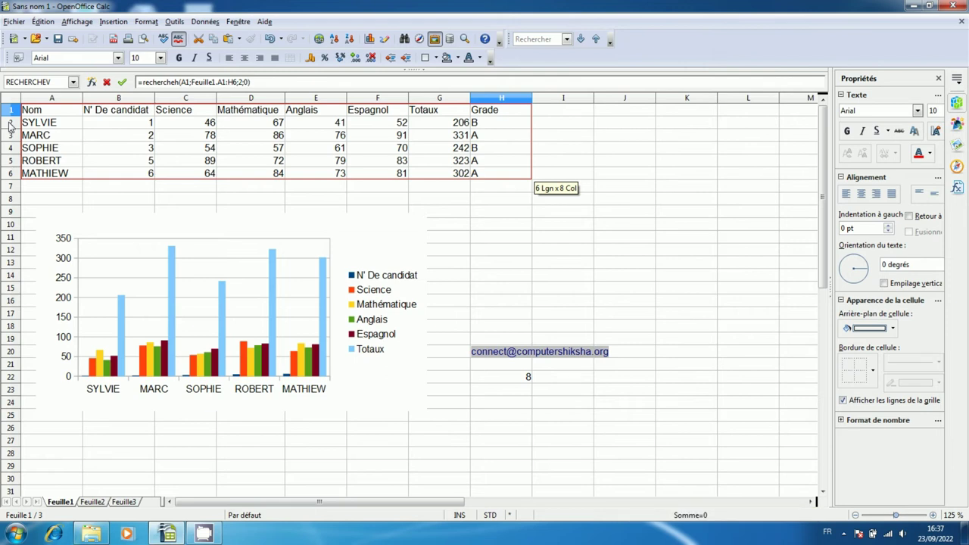
key("Return")
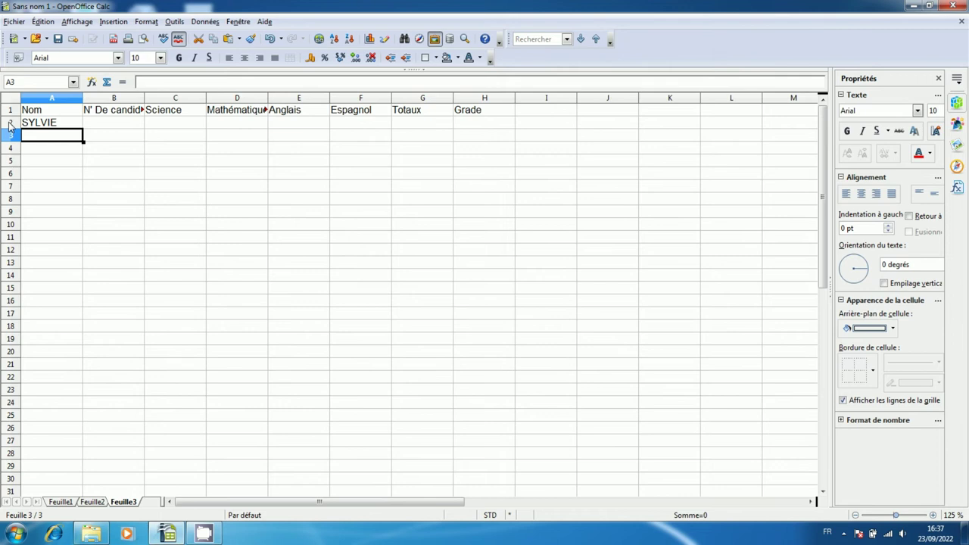
Fill the A2 lookup across row 2, bringing in SYLVIE's data.
left_click(74, 121)
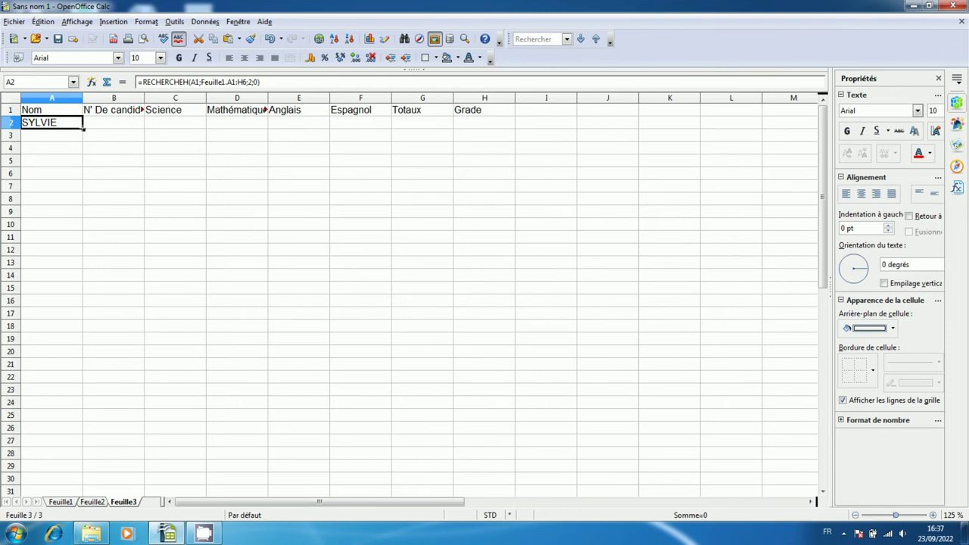
left_click_drag(84, 128, 484, 132)
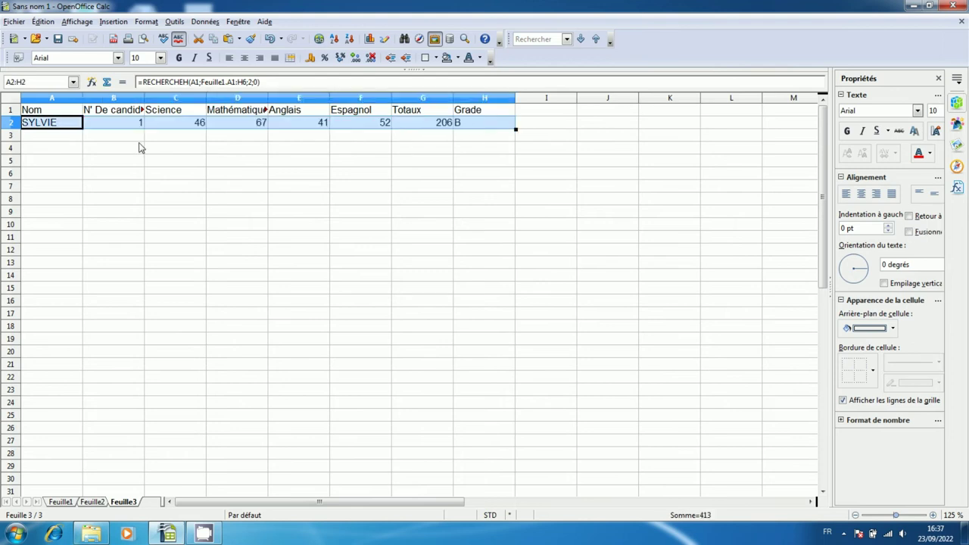
left_click(319, 152)
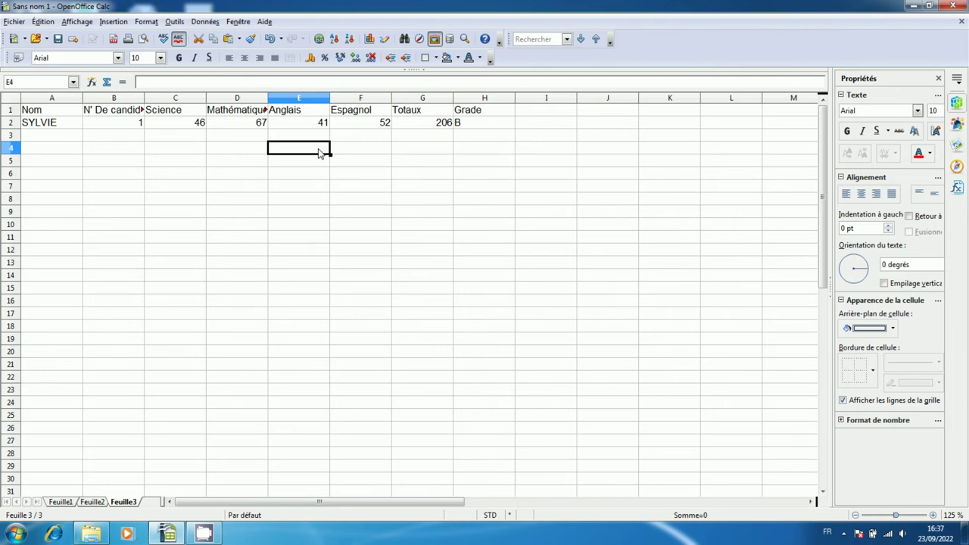
left_click(307, 188)
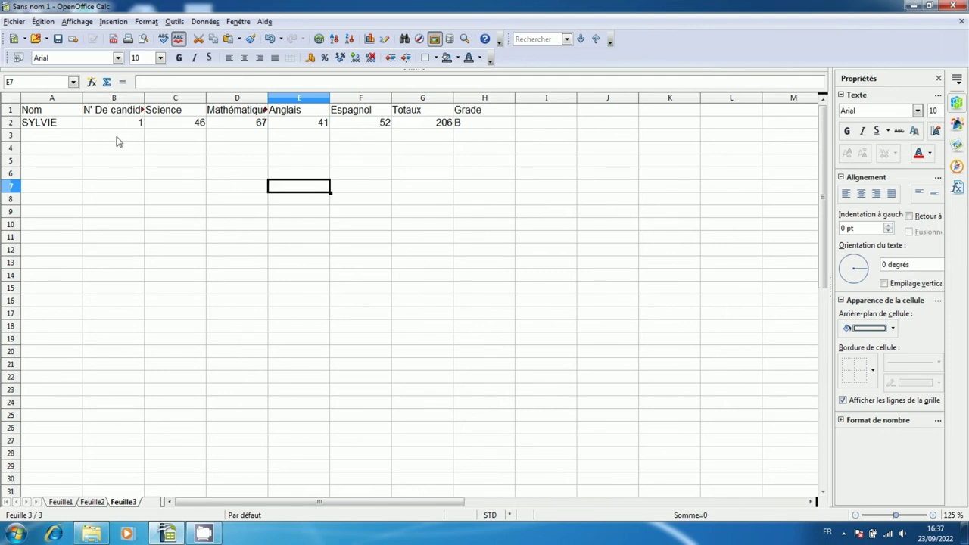
Copy the lookup into A3 and across row 3 to fill MARC's scores, total and grade A.
left_click(58, 129)
left_click_drag(83, 129, 83, 141)
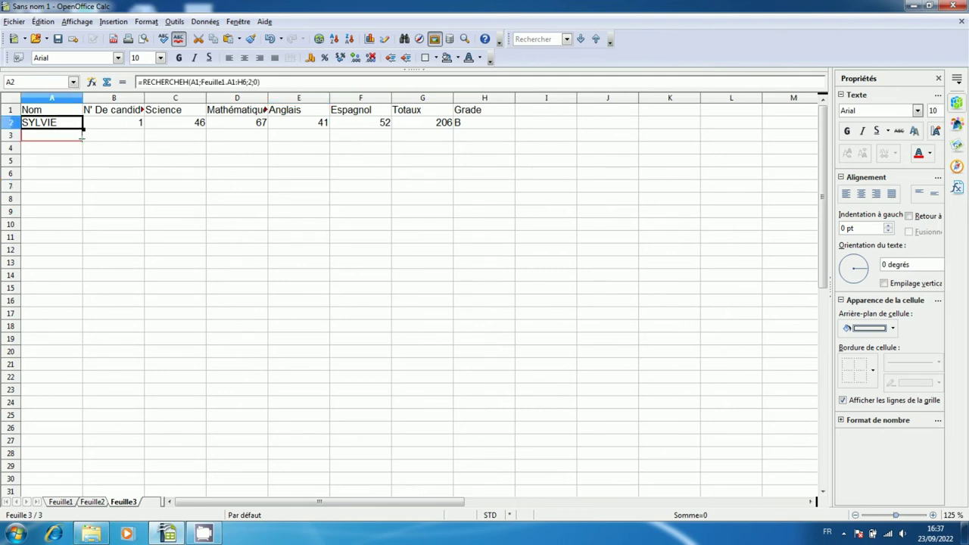
left_click(113, 165)
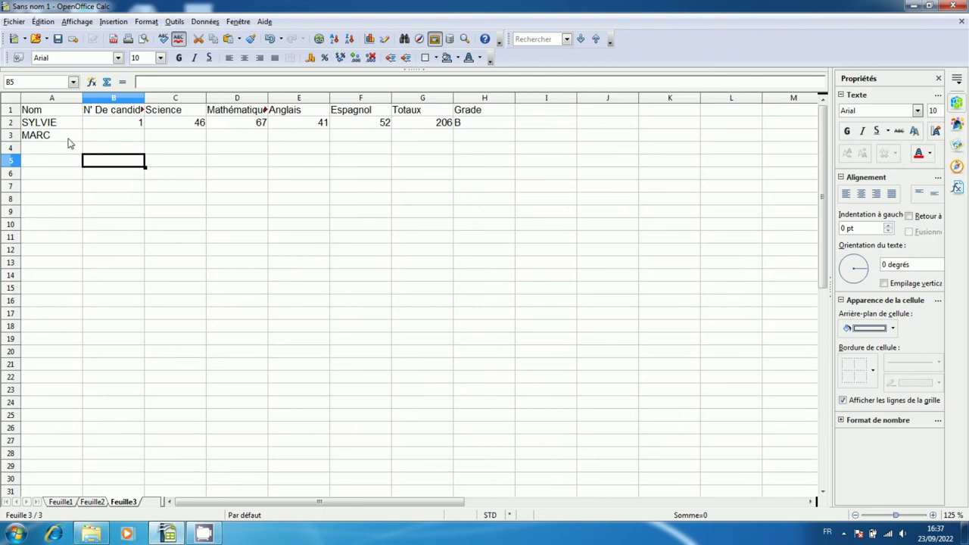
left_click(68, 142)
left_click_drag(84, 140, 514, 137)
left_click(142, 164)
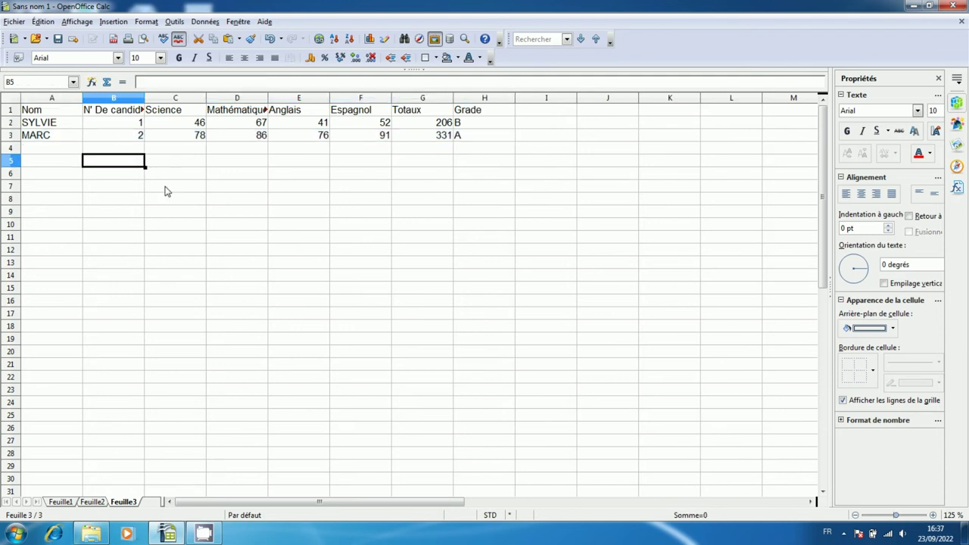
Check the lookup formulas in C3 and E3, then return to Feuille1.
left_click(192, 137)
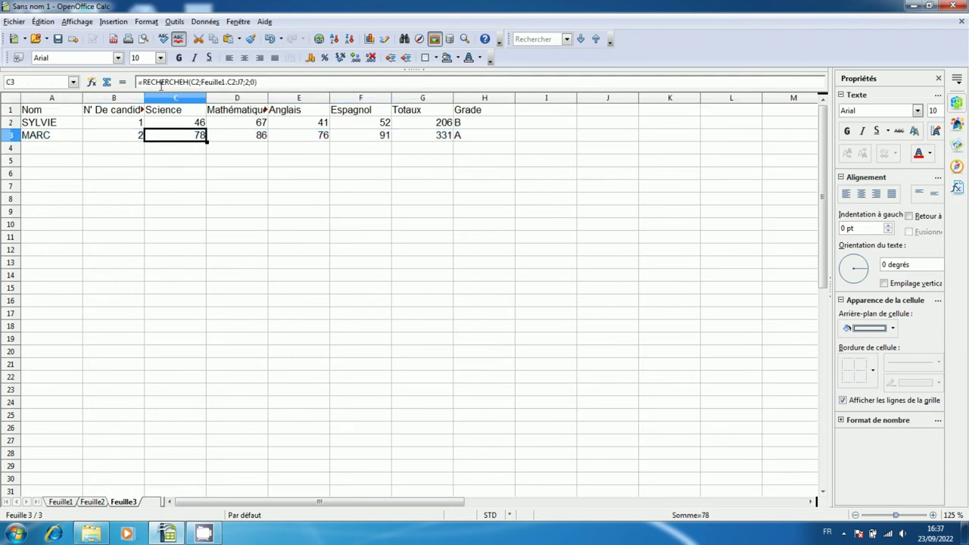
left_click(254, 135)
left_click(300, 134)
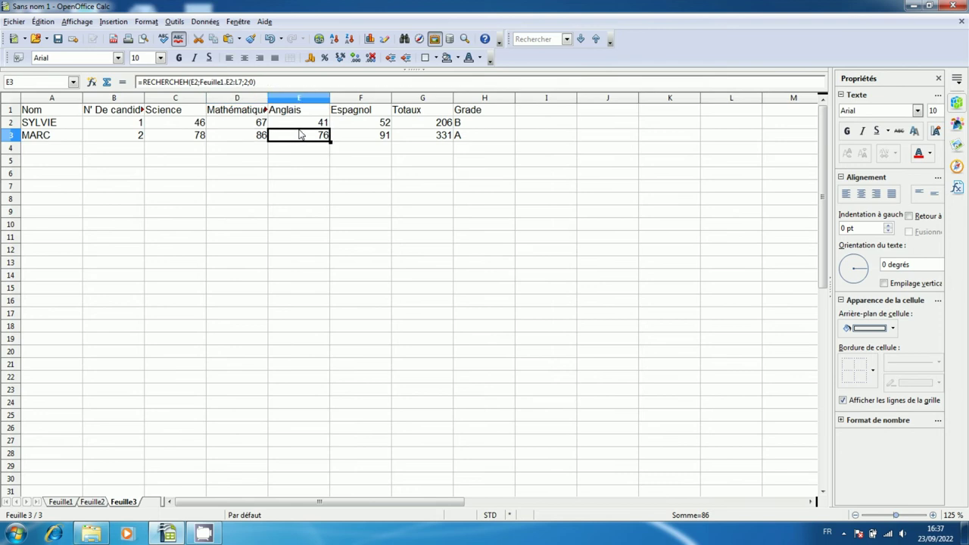
left_click(133, 229)
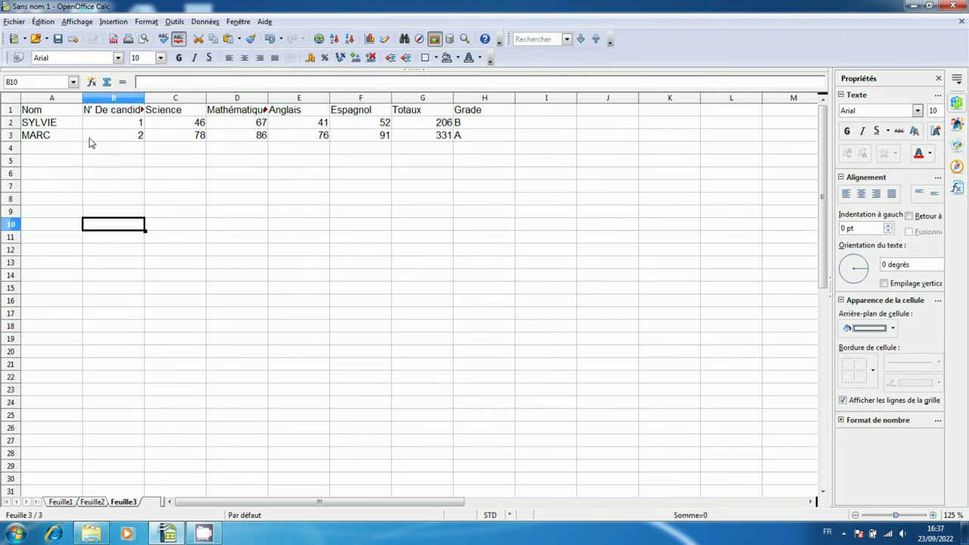
left_click(62, 502)
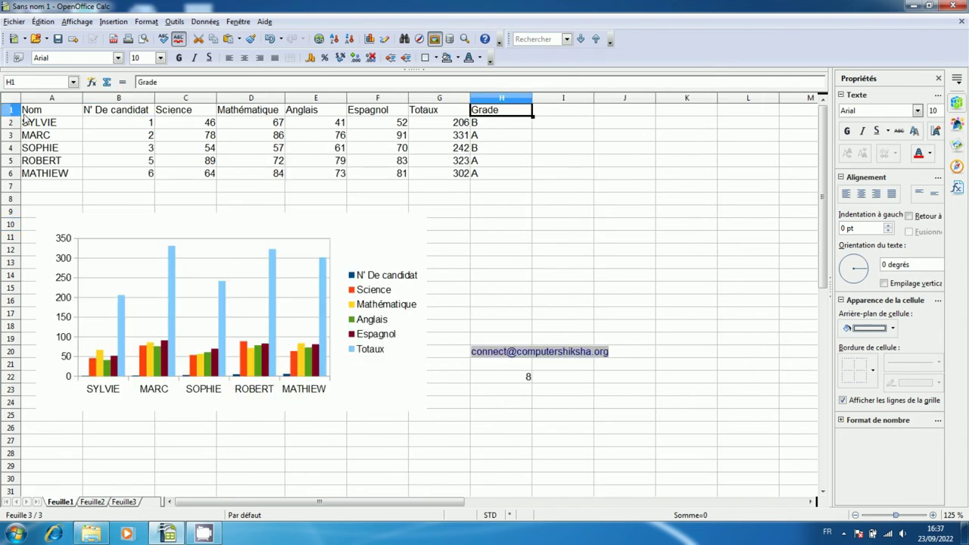
Change MARC to MAR on Feuille1 and see Feuille3's lookup follow the change.
left_click(56, 140)
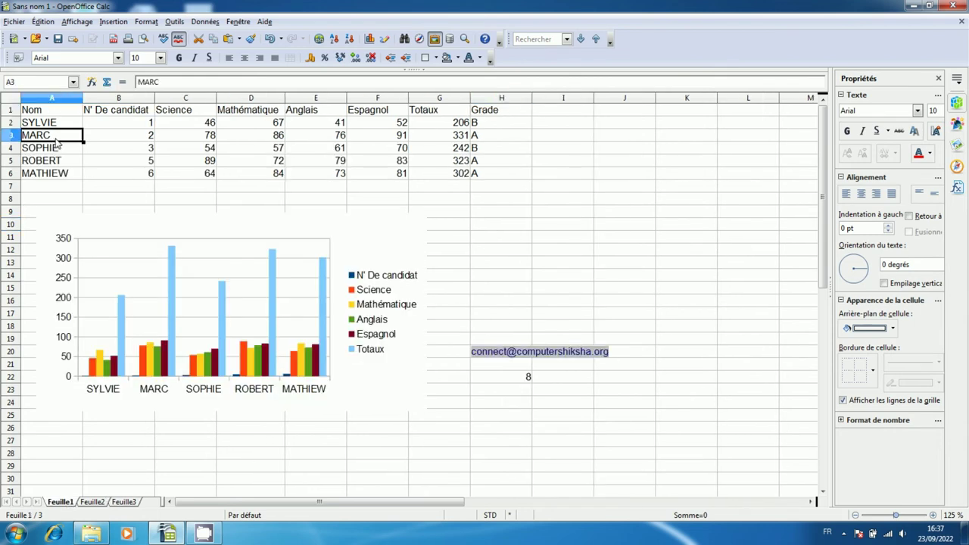
double_click(57, 142)
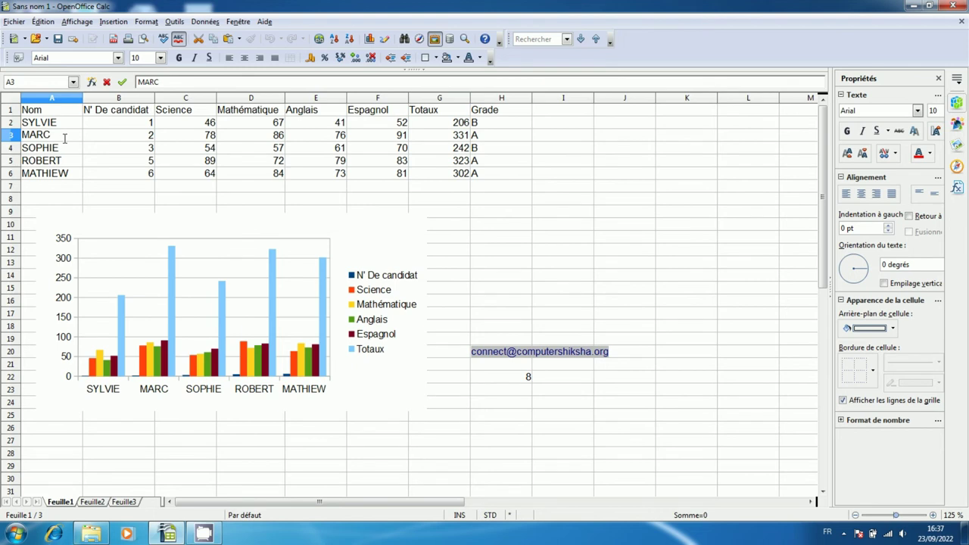
key("BackSpace")
key("Return")
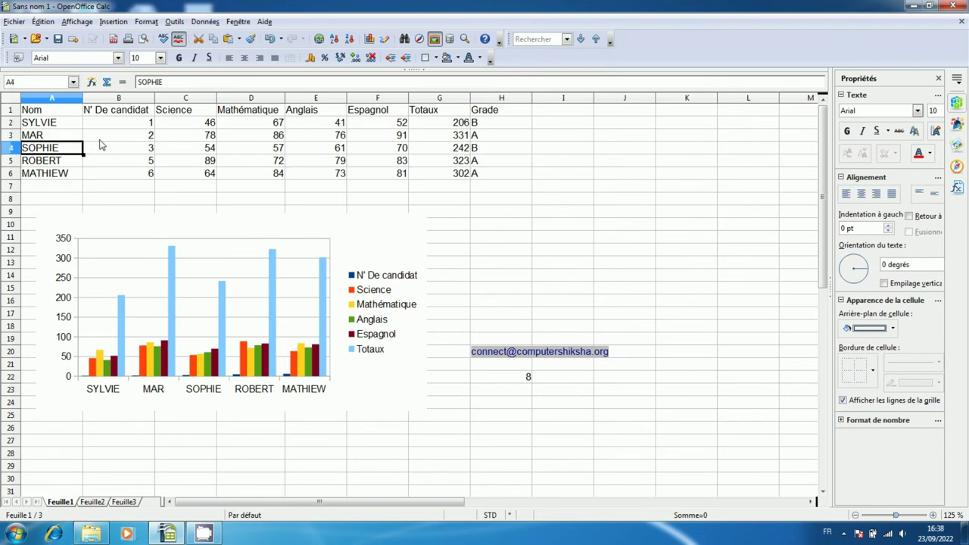
left_click(125, 501)
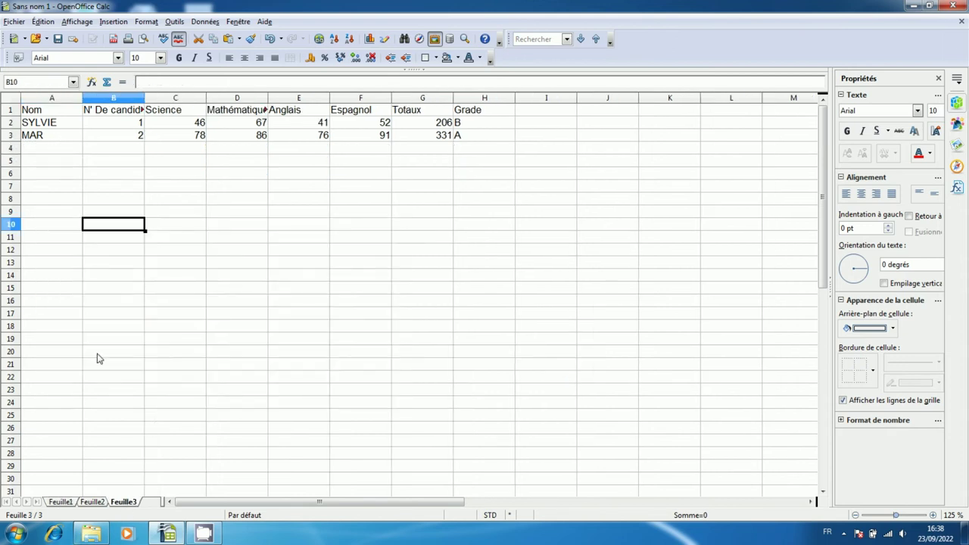
Restore the name MARC in A3 and confirm Feuille3 shows it again.
left_click(67, 502)
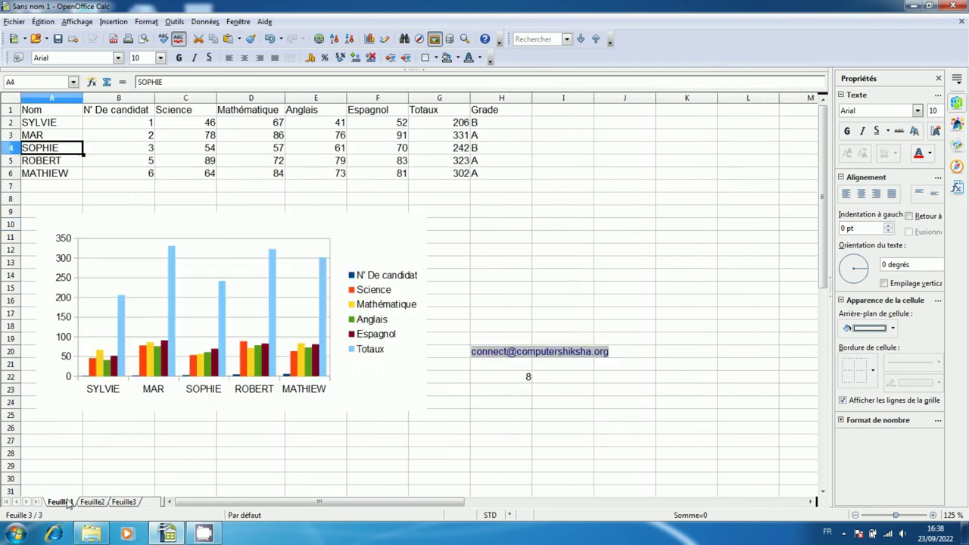
left_click(53, 139)
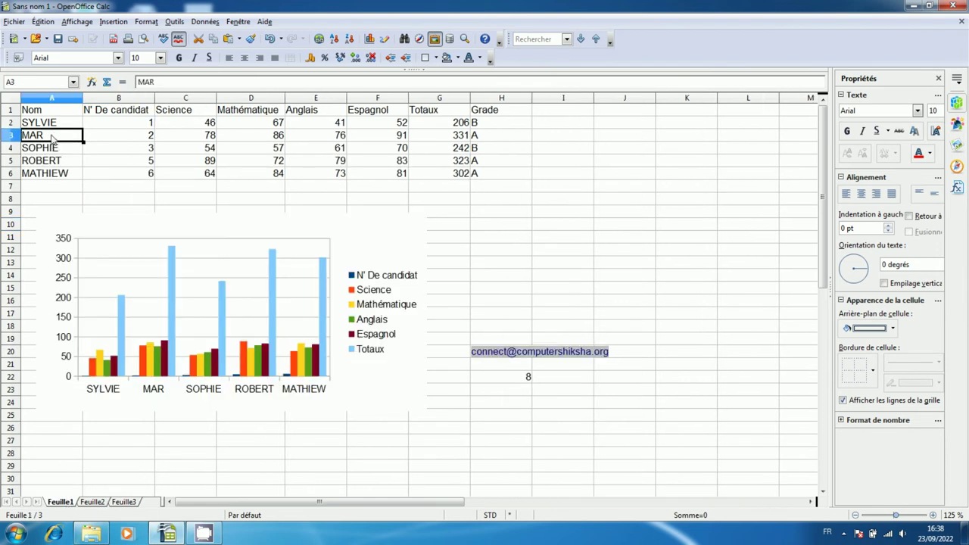
double_click(52, 138)
type("C")
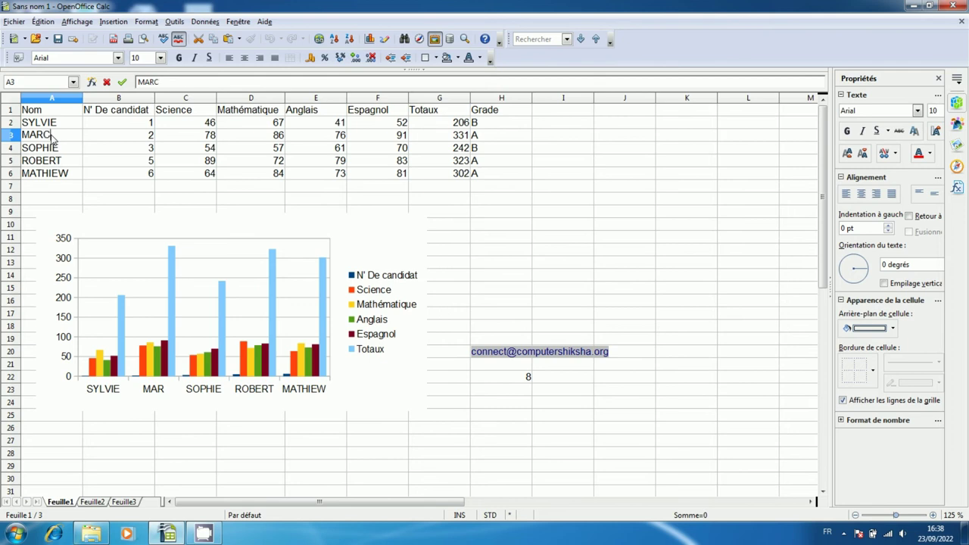
key("Return")
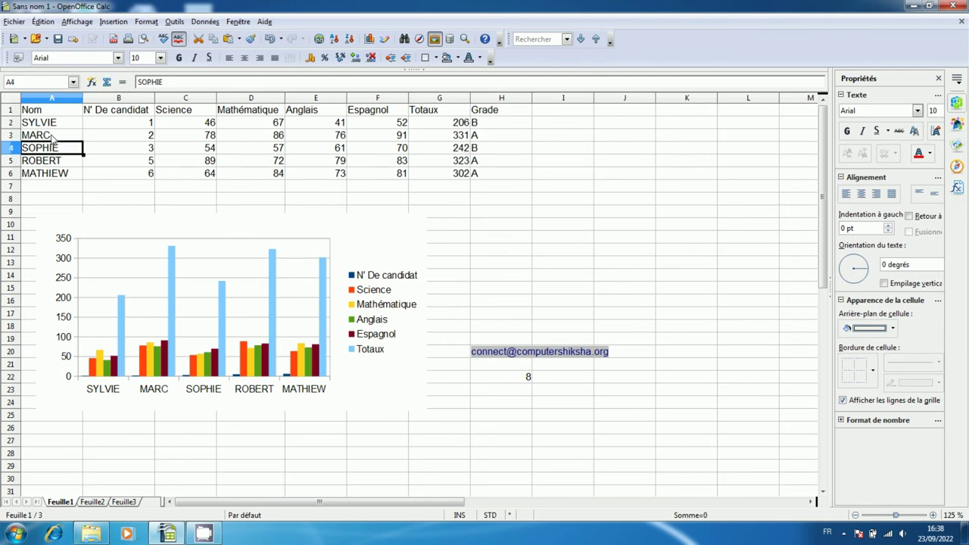
left_click(128, 502)
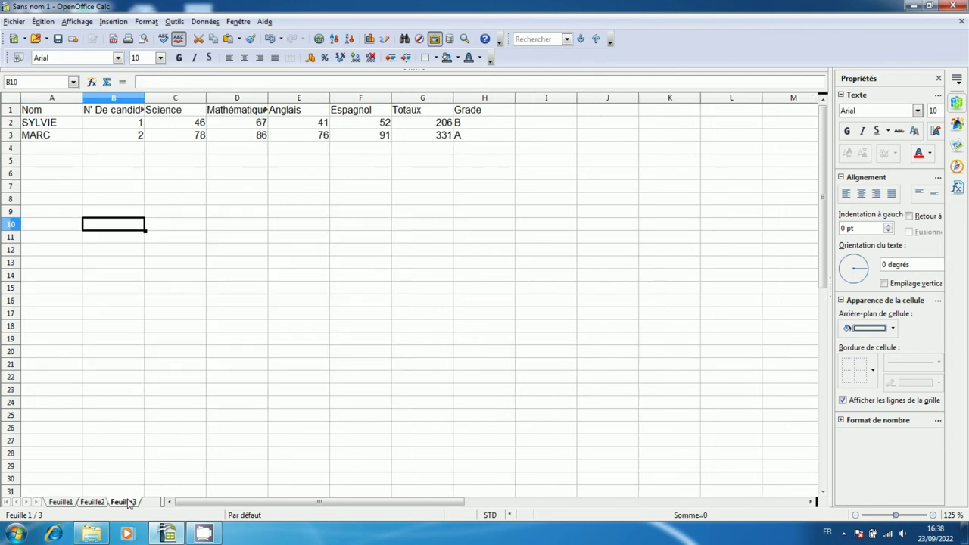
left_click(341, 333)
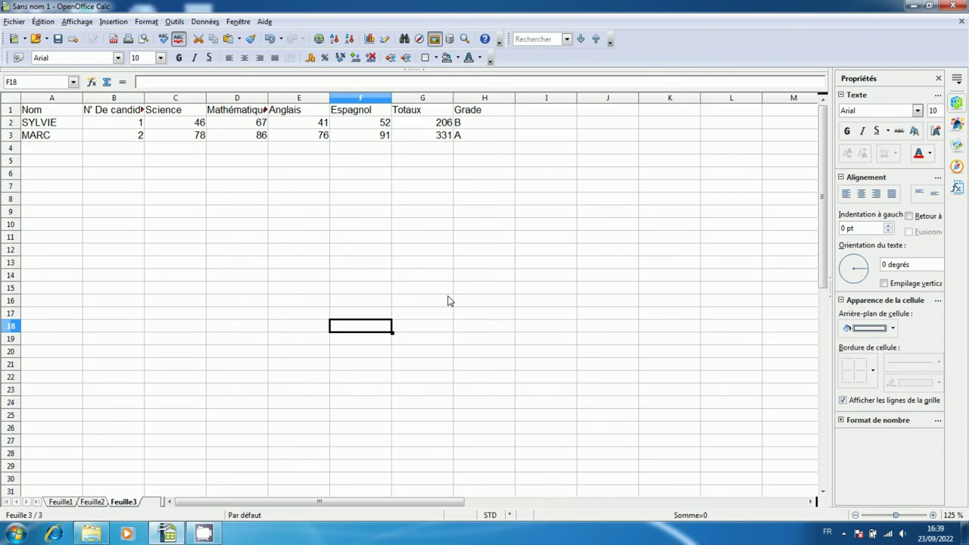
Return to Feuille1 and select the whole score table A1:H6.
left_click(63, 503)
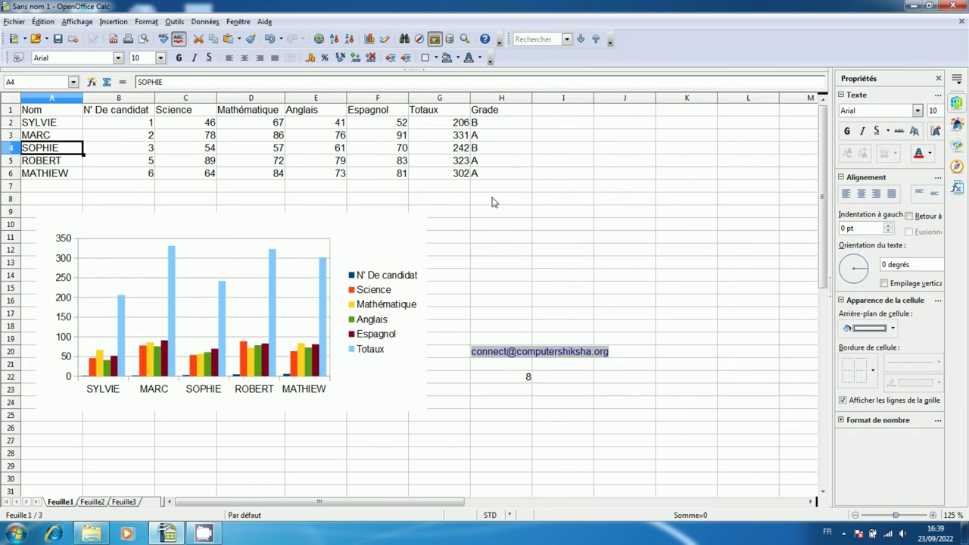
mouse_move(52, 114)
left_mouse_down()
mouse_move(475, 162)
mouse_move(480, 178)
left_mouse_up()
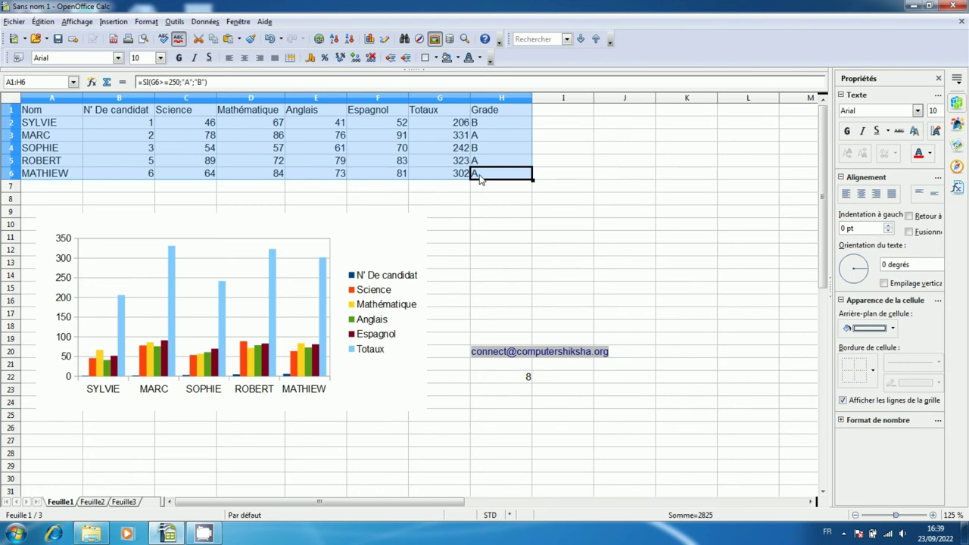
left_click(147, 23)
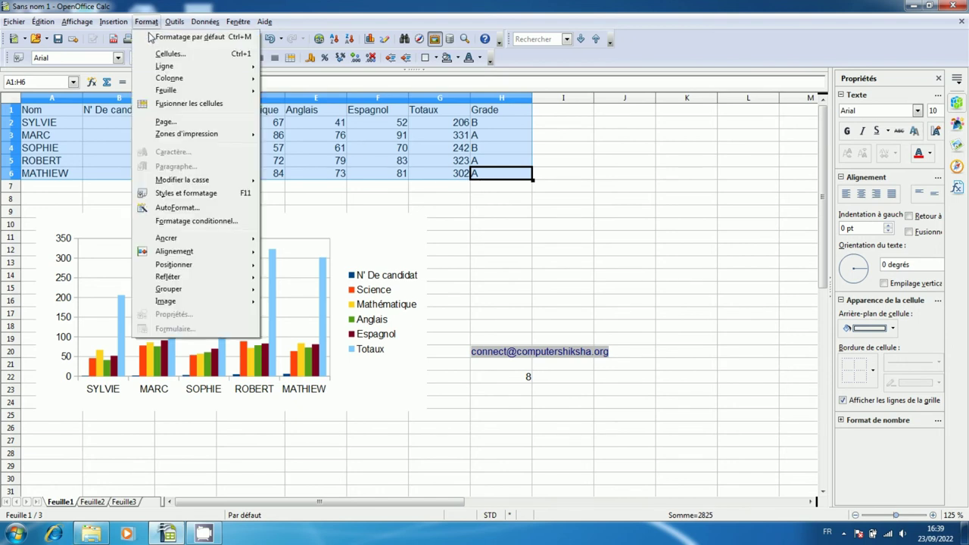
Set conditional formatting condition 1 to 'supérieure à' 75 and create a new cell style.
left_click(197, 221)
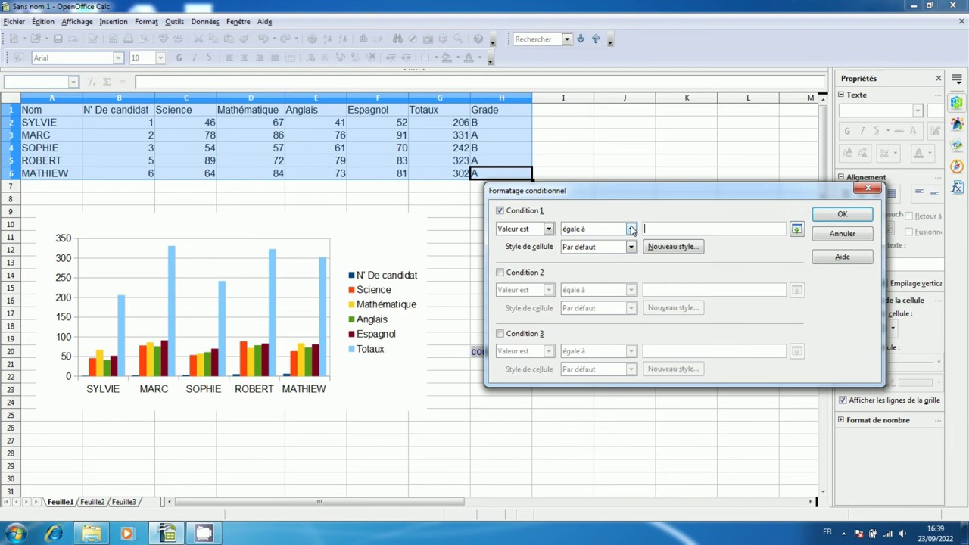
left_click(630, 228)
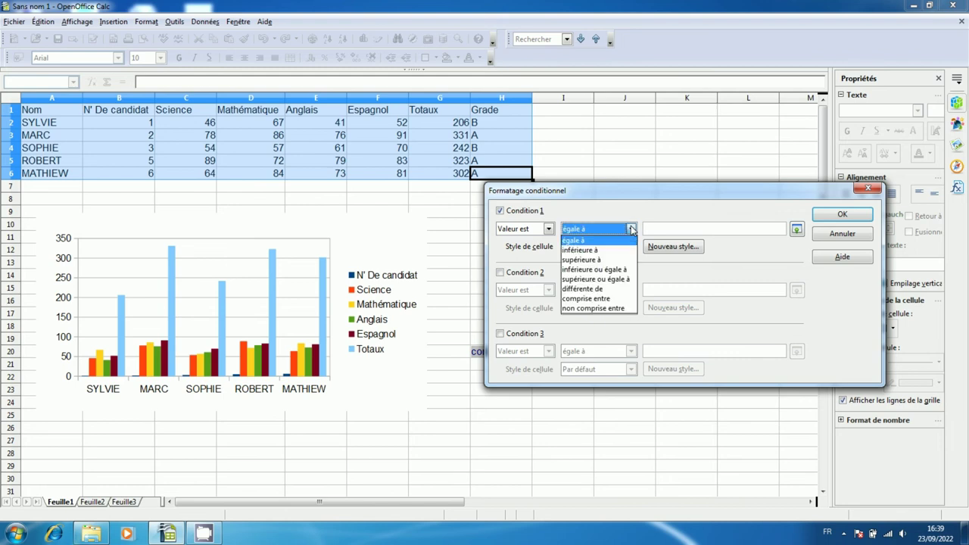
left_click(577, 259)
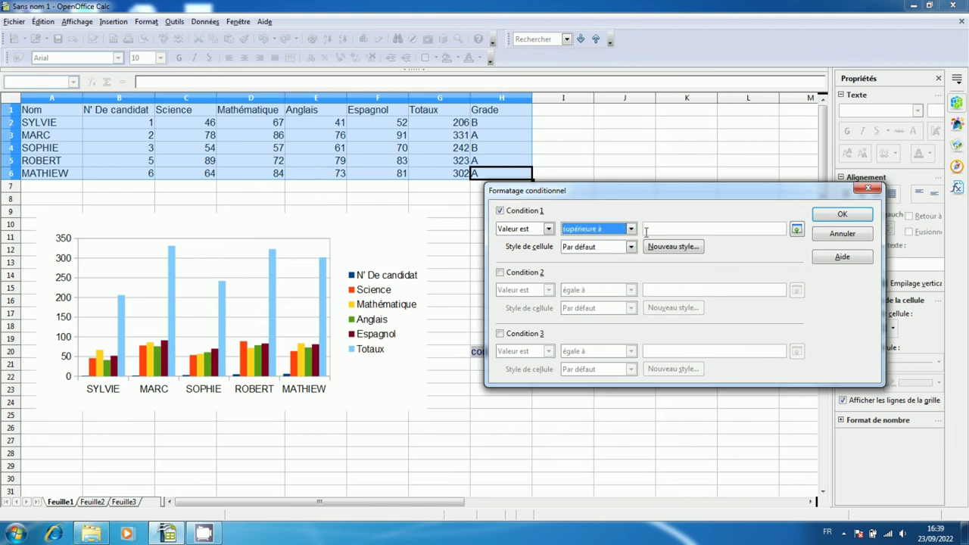
left_click(672, 229)
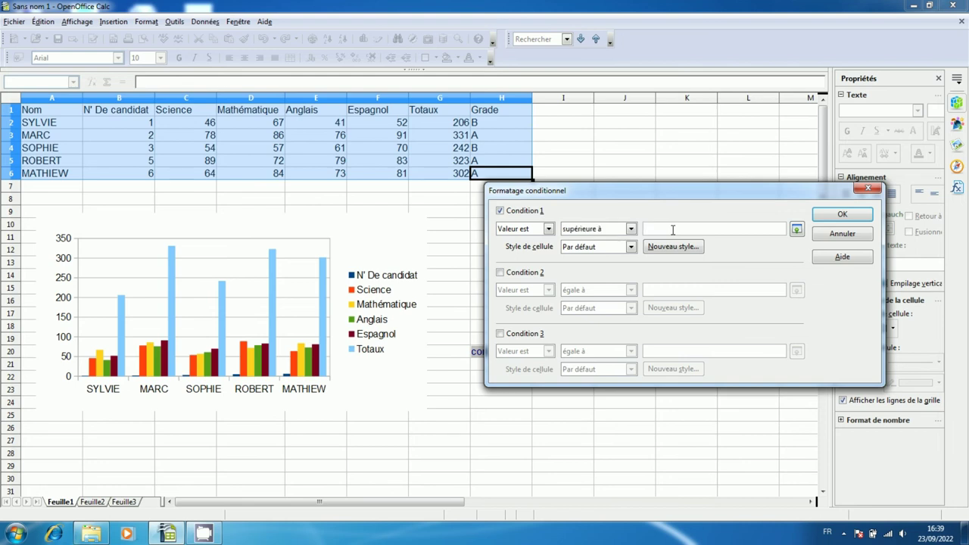
type("75")
left_click(661, 250)
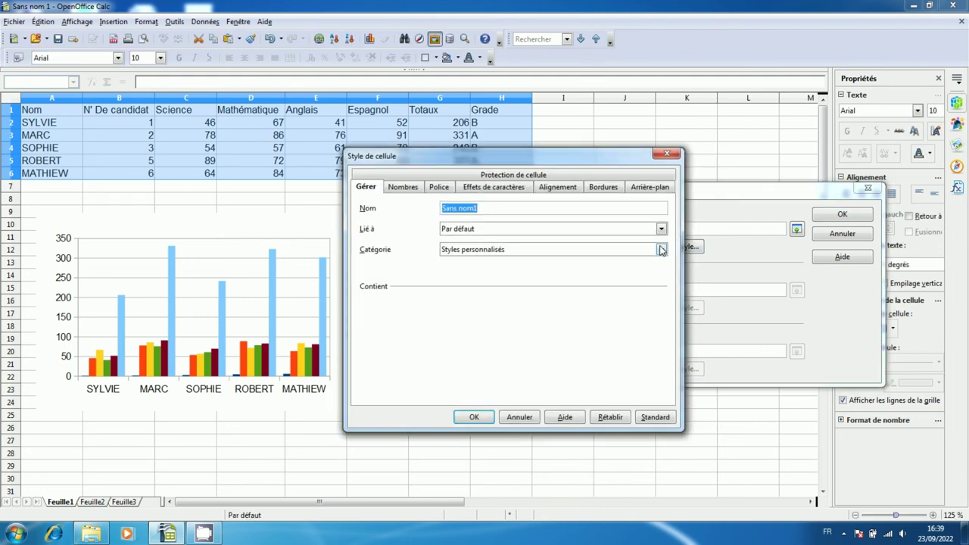
Give the new style a Turquoise 3 font colour on Effets de caractères.
left_click(446, 192)
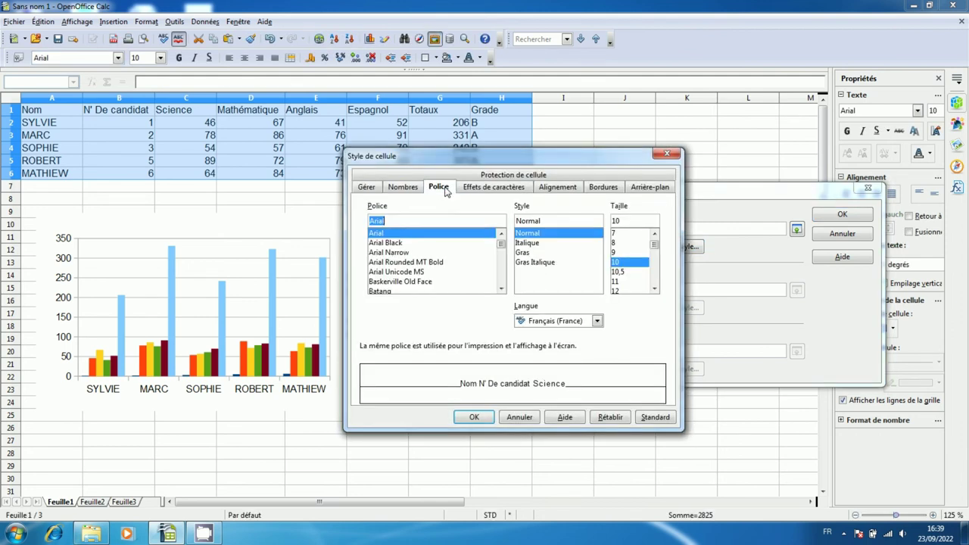
left_click(494, 191)
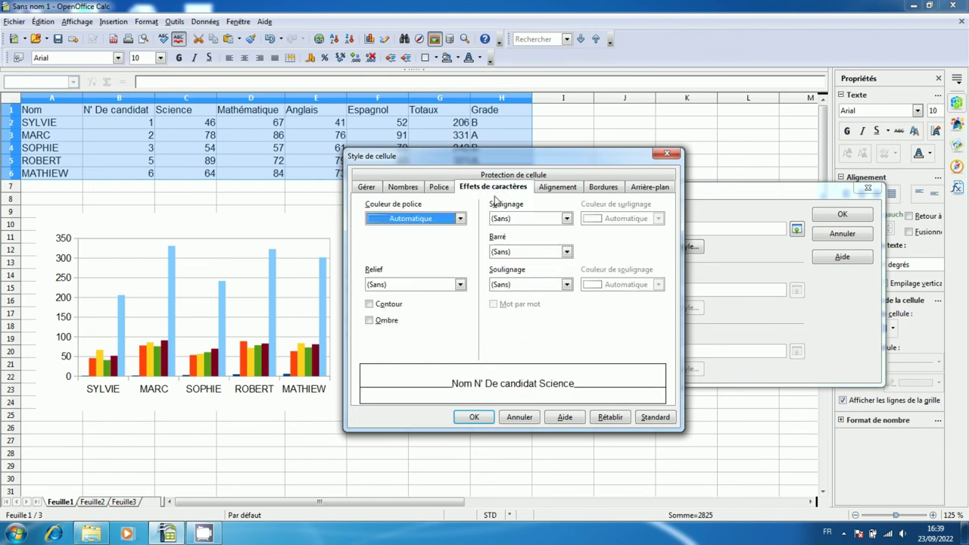
left_click(459, 218)
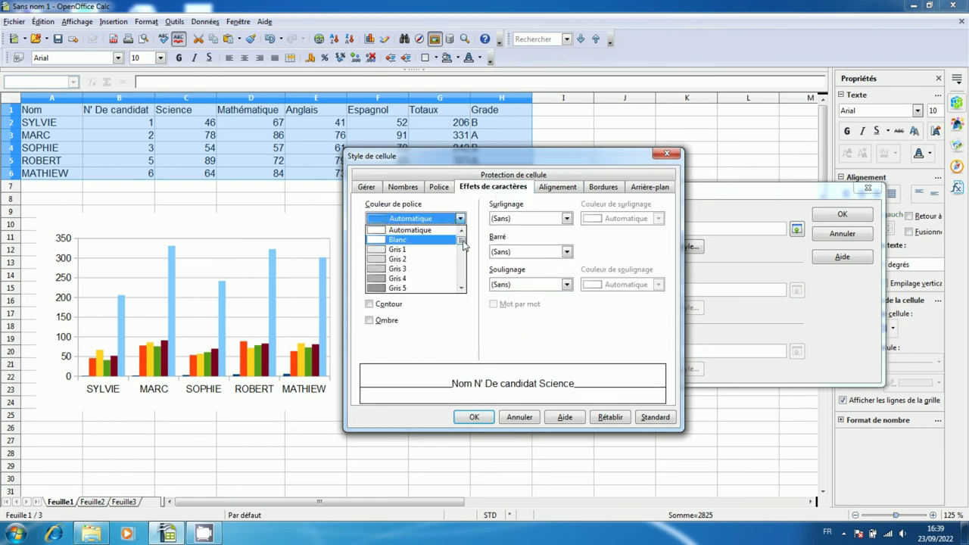
scroll(462, 244, "down", 3)
scroll(461, 246, "down", 2)
scroll(462, 246, "down", 2)
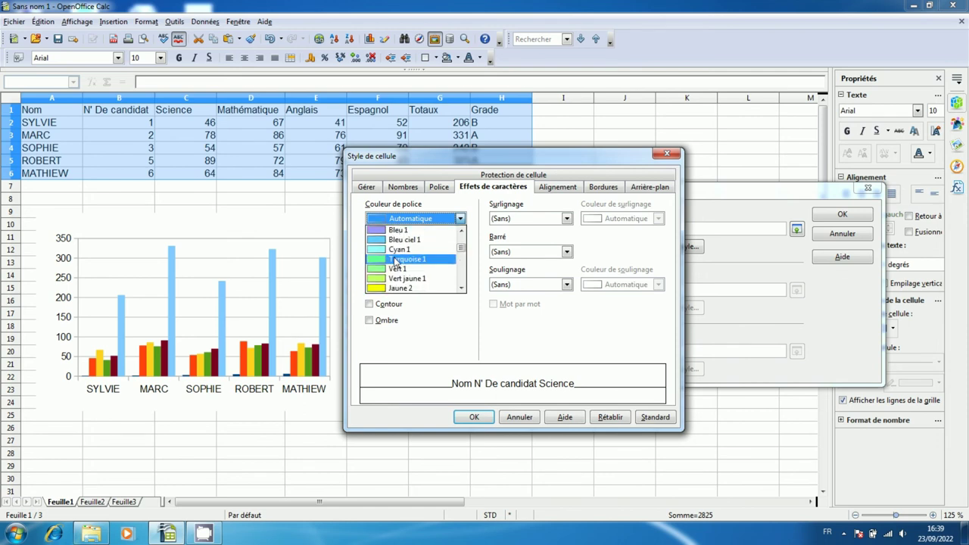
scroll(395, 261, "down", 2)
scroll(397, 264, "down", 1)
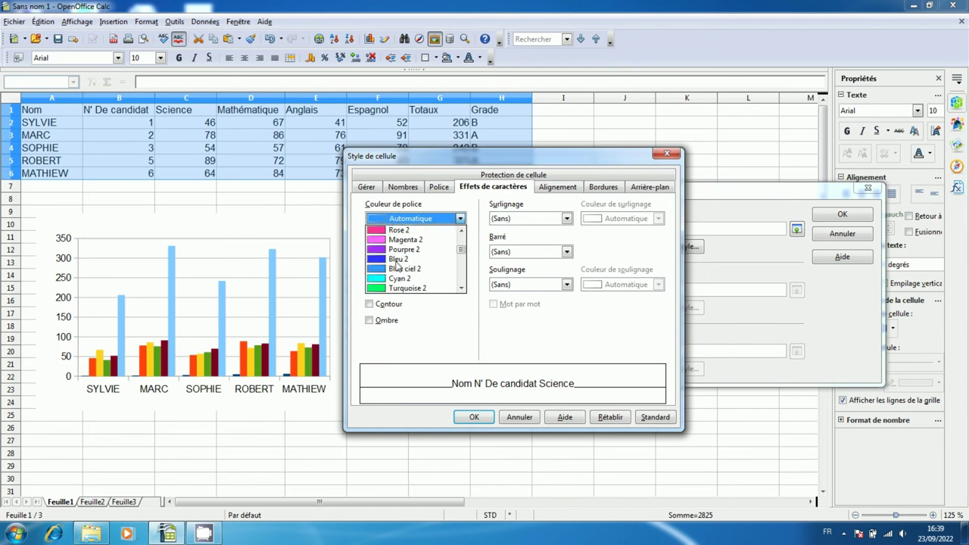
scroll(397, 264, "down", 2)
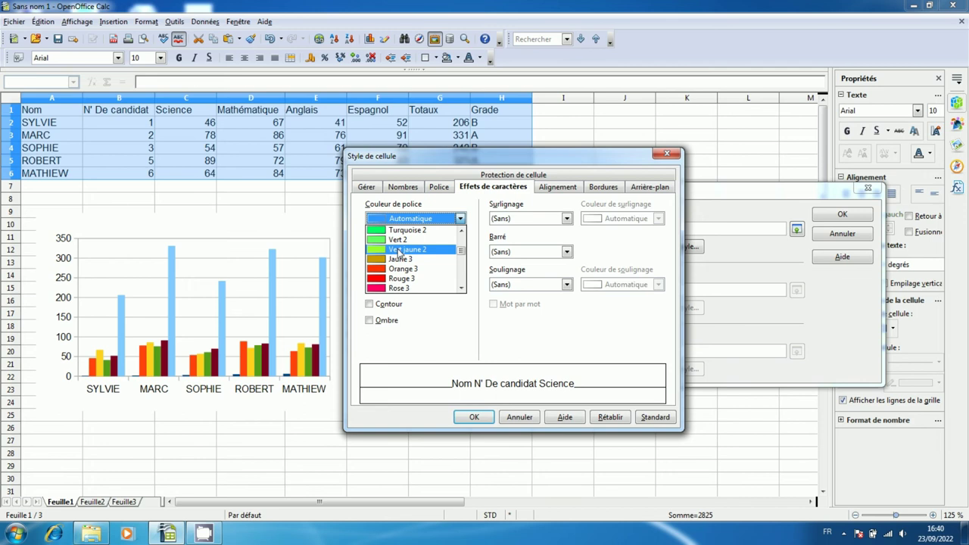
left_click(399, 249)
left_click(429, 221)
scroll(421, 251, "down", 1)
scroll(422, 257, "down", 2)
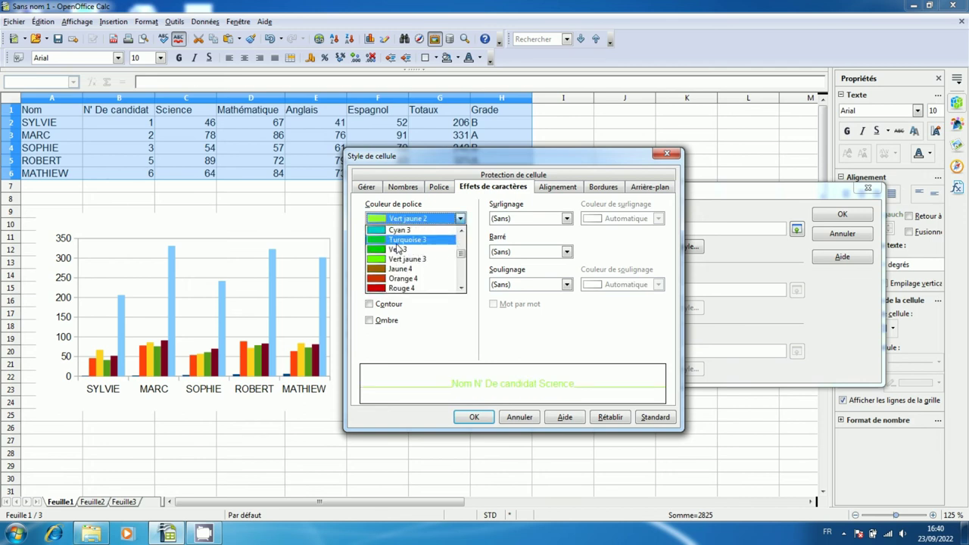
left_click(396, 242)
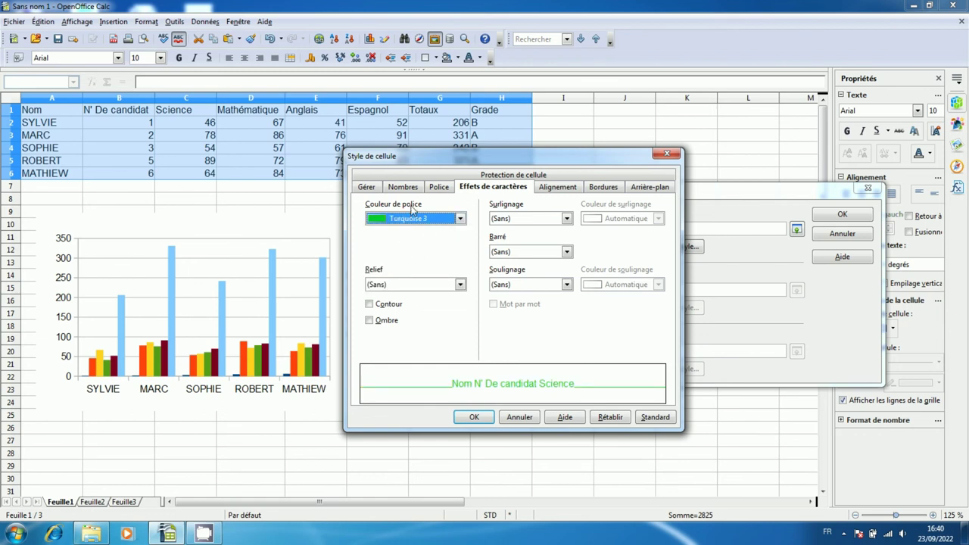
Confirm the green style and add condition 2 as 'inférieure à' 75.
left_click(473, 417)
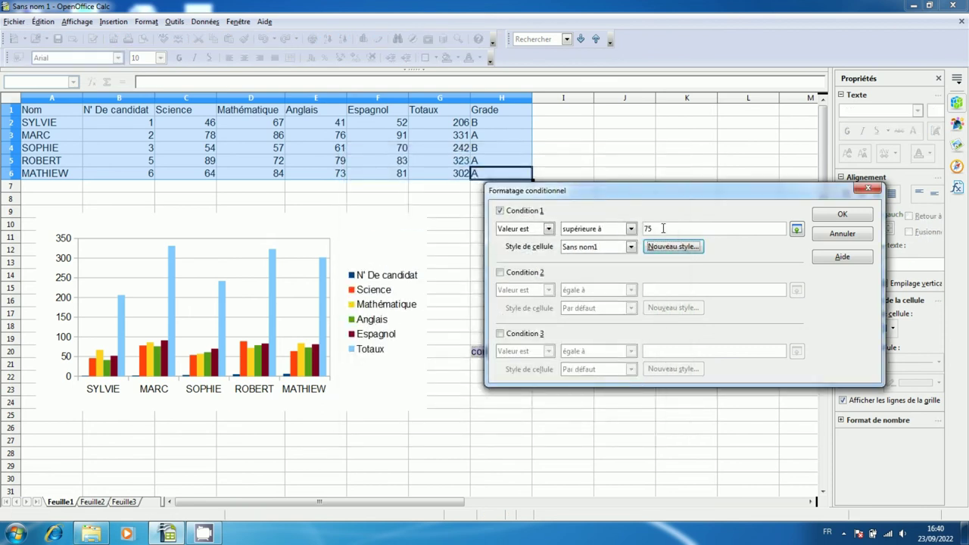
left_click(500, 272)
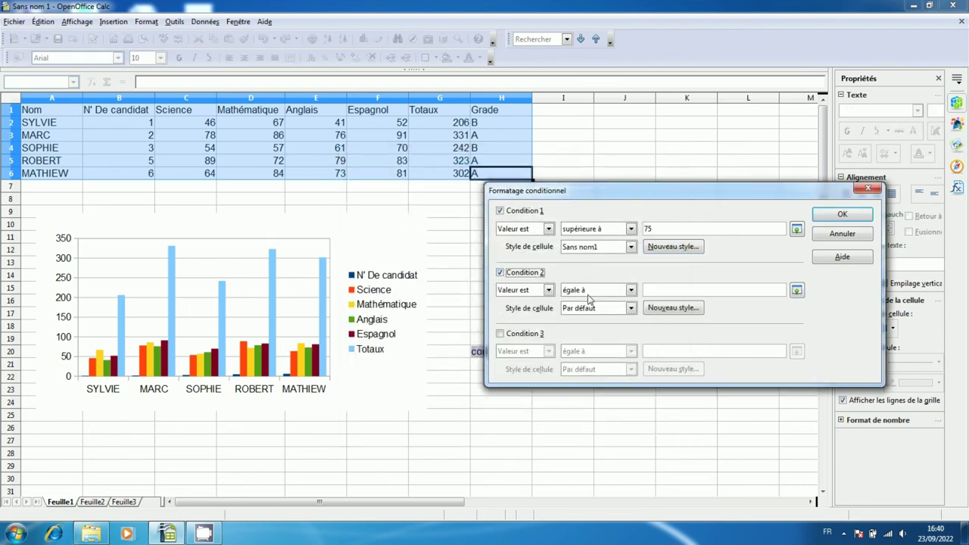
left_click(602, 292)
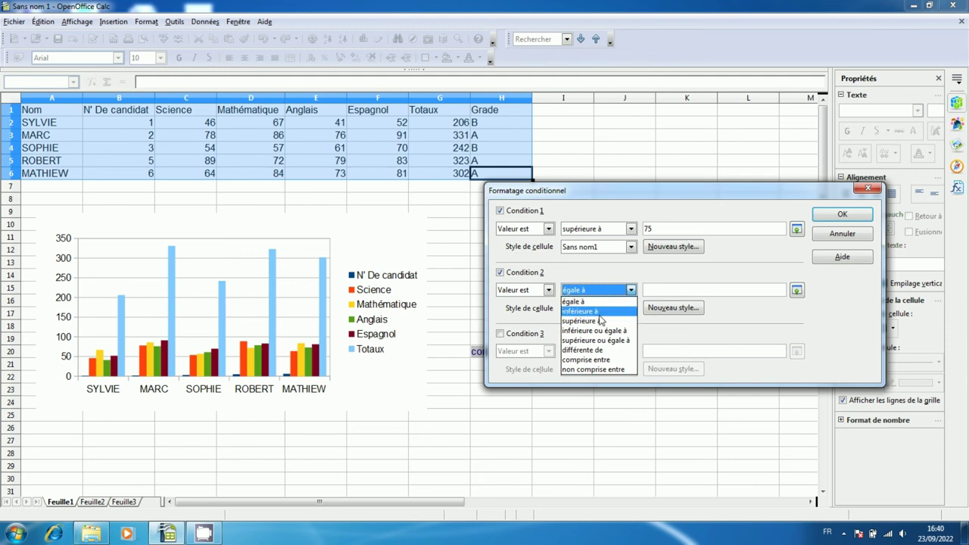
left_click(590, 311)
left_click(659, 289)
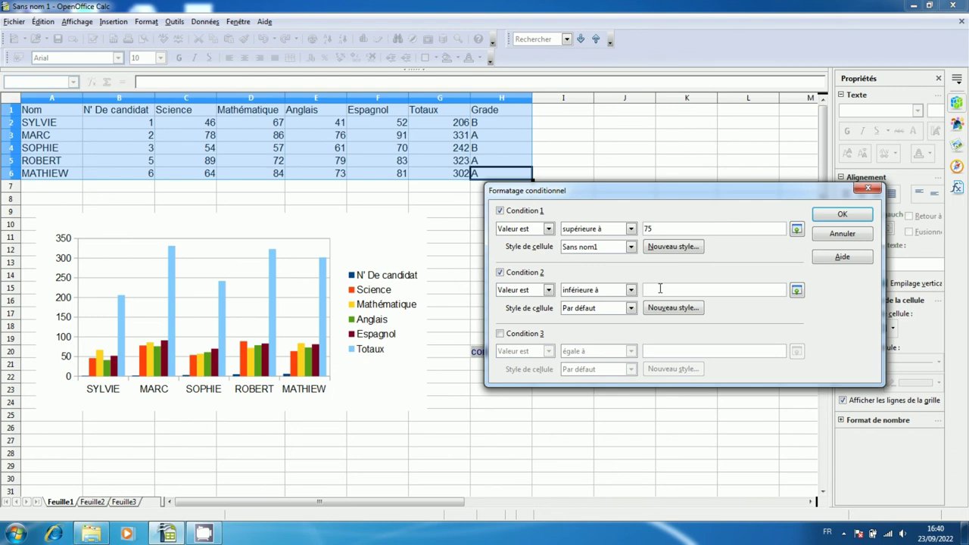
type("7")
type("5")
Create a new cell style for condition 2 with a red font colour.
left_click(666, 310)
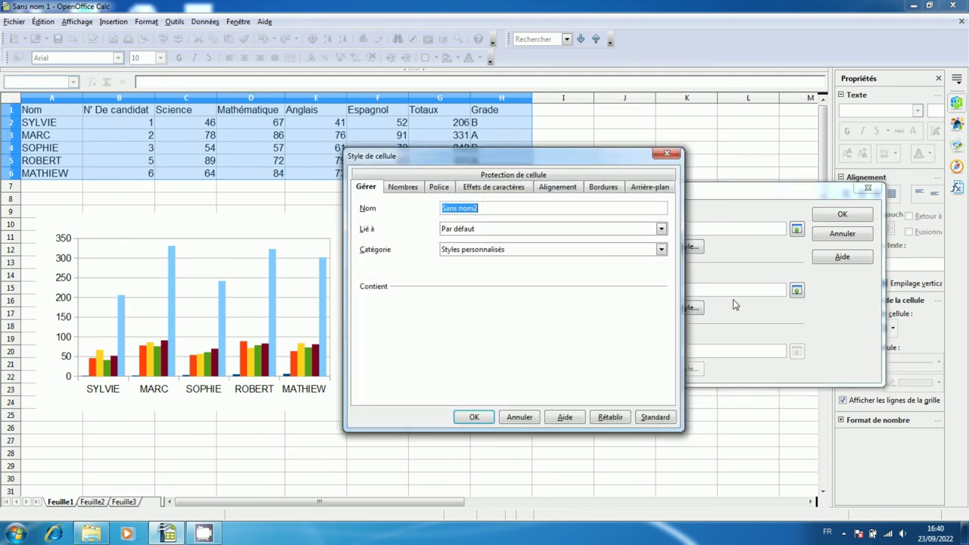
left_click(502, 190)
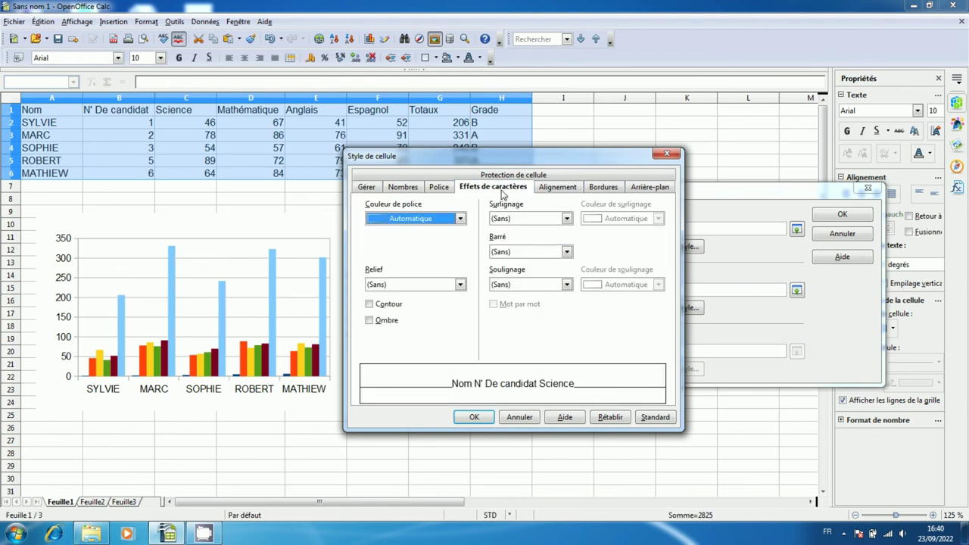
left_click(458, 218)
scroll(451, 260, "down", 2)
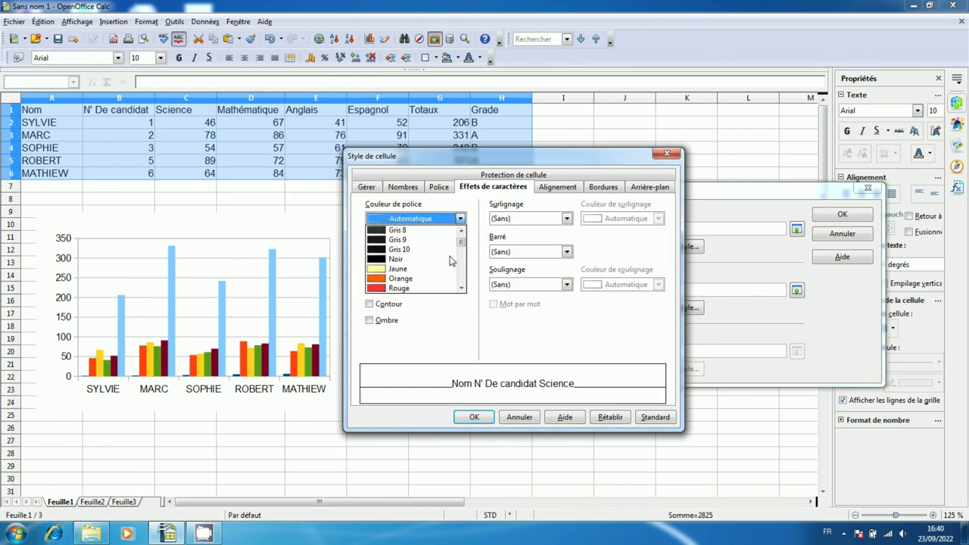
scroll(451, 260, "down", 1)
left_click(408, 262)
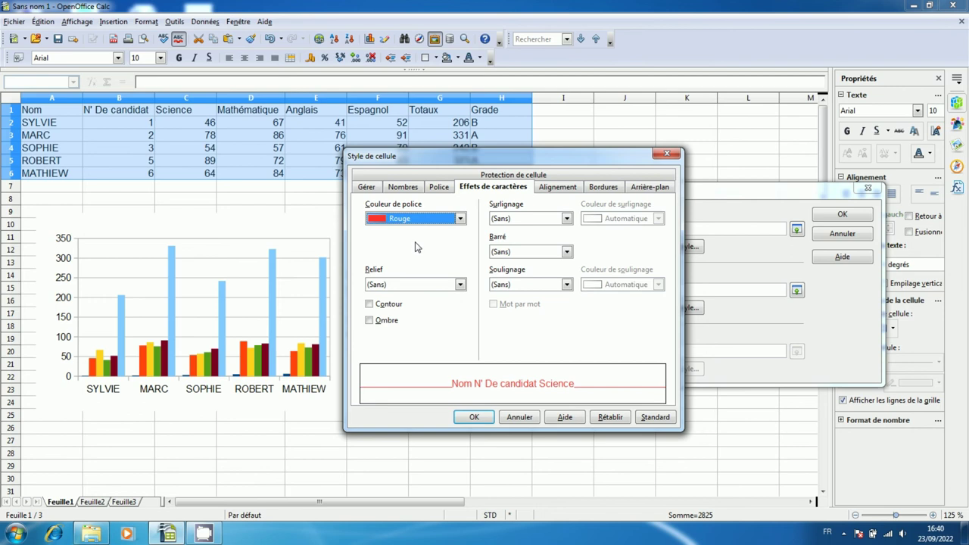
left_click(472, 417)
left_click(499, 333)
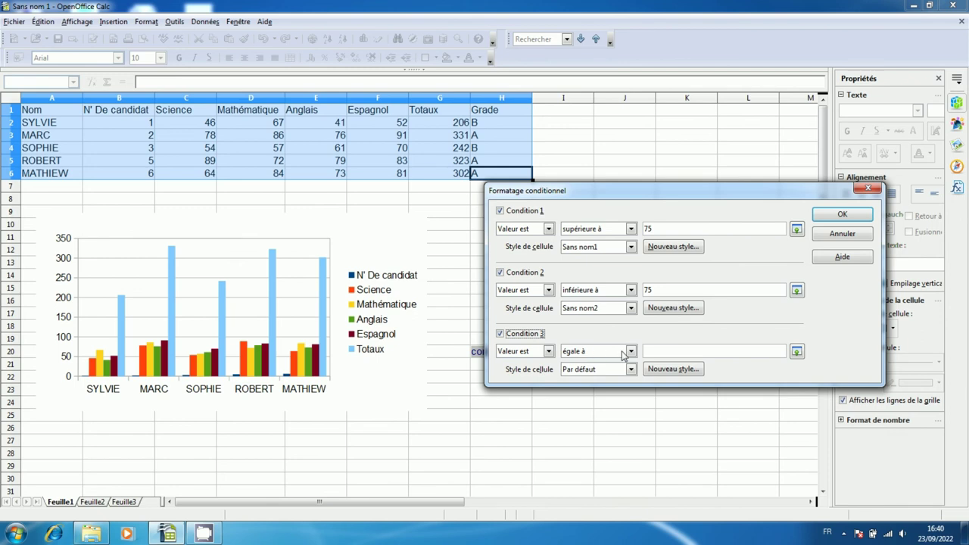
Enter 75 for condition 3 and apply, turning scores above 75 green and below 75 red.
left_click(667, 352)
type("75")
left_click(847, 219)
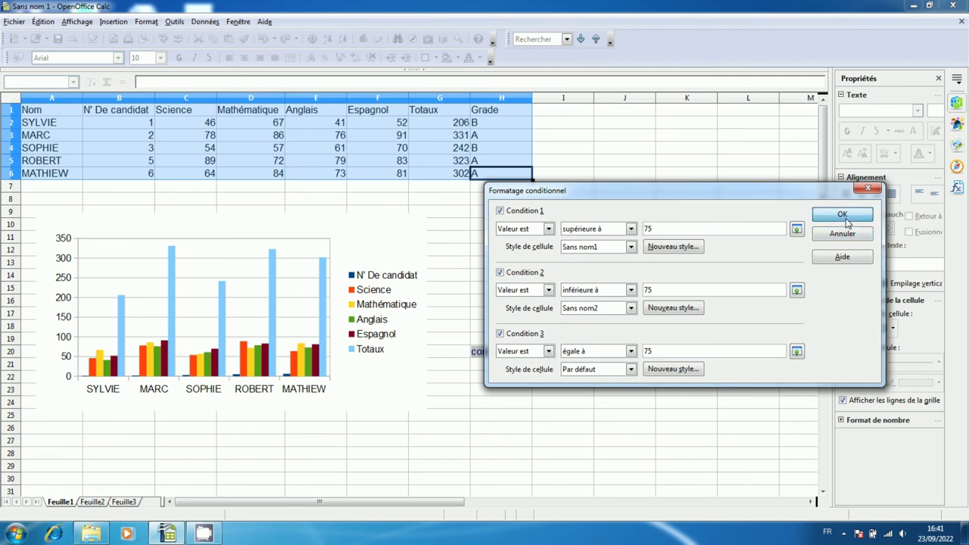
left_click(274, 199)
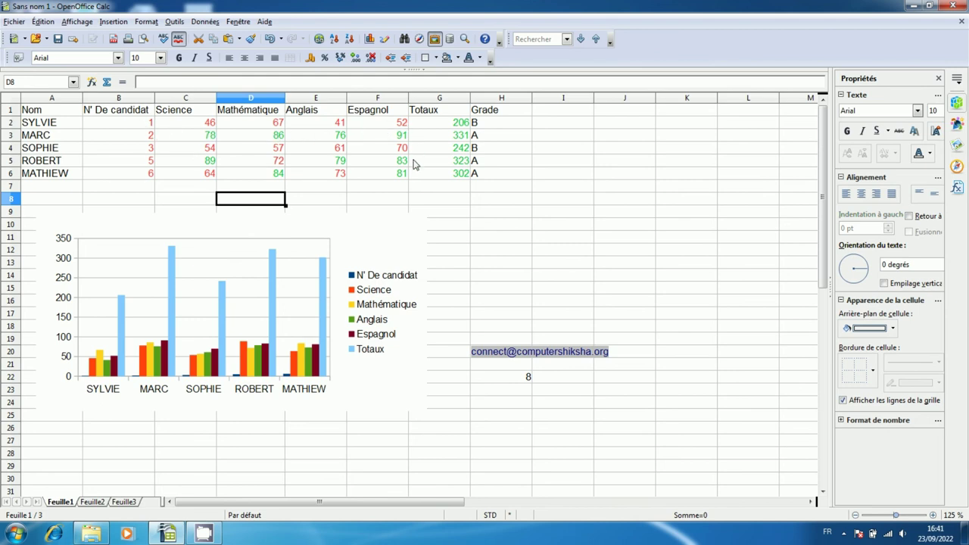
left_click(508, 202)
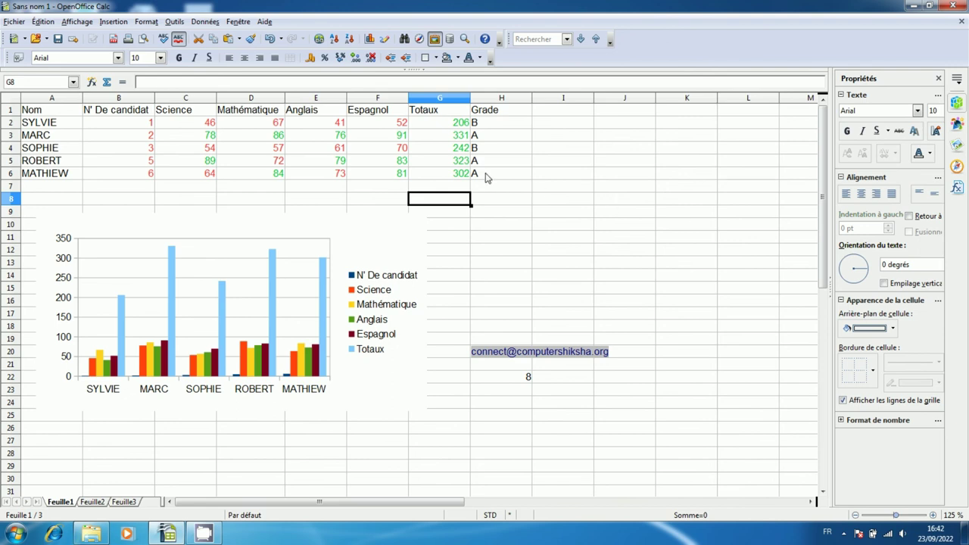
Set header row A1:H1 to Arial Black and auto-fit columns B and D to their headers.
left_click_drag(63, 111, 479, 114)
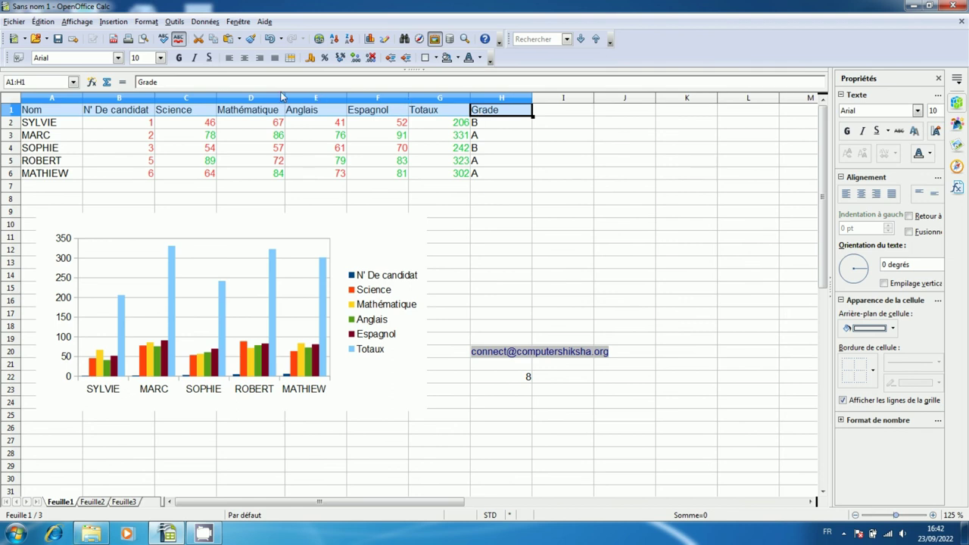
left_click(117, 58)
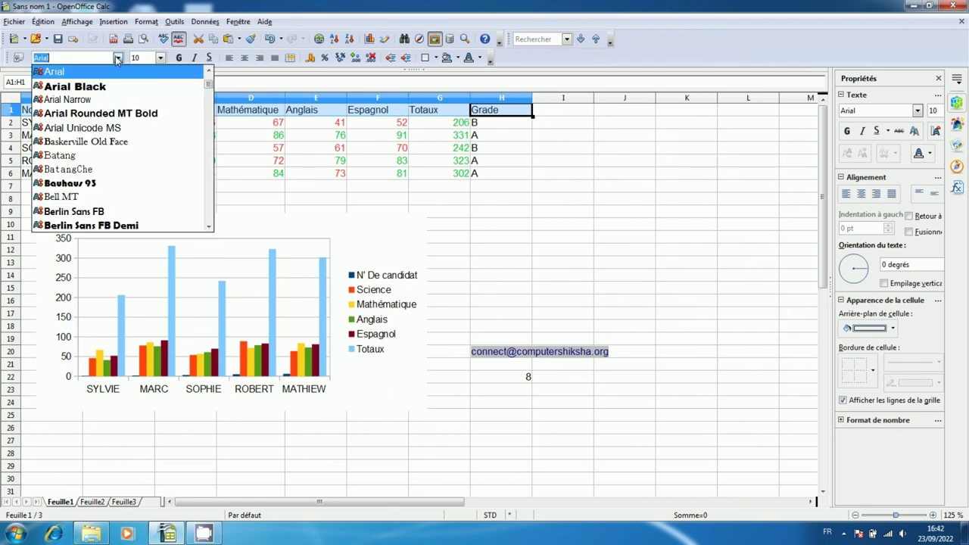
left_click(121, 88)
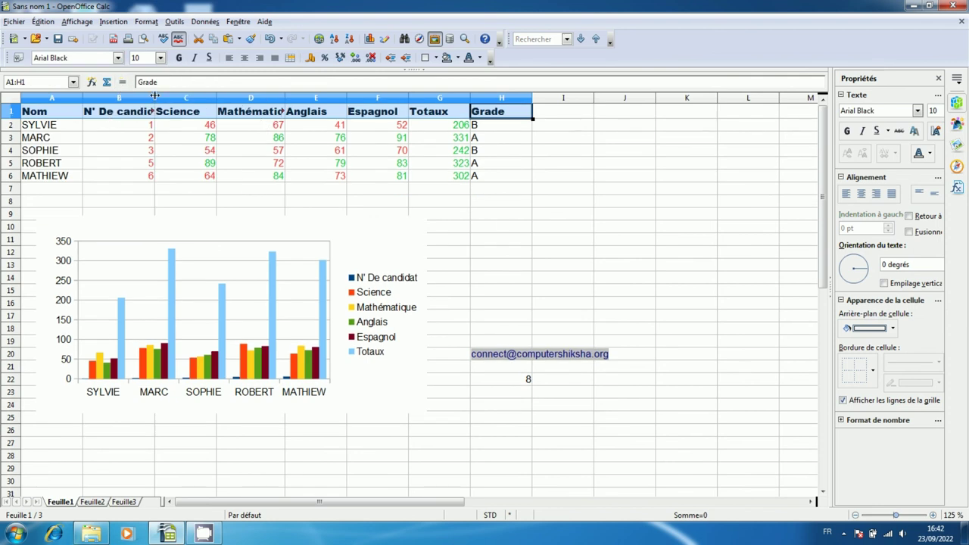
double_click(154, 95)
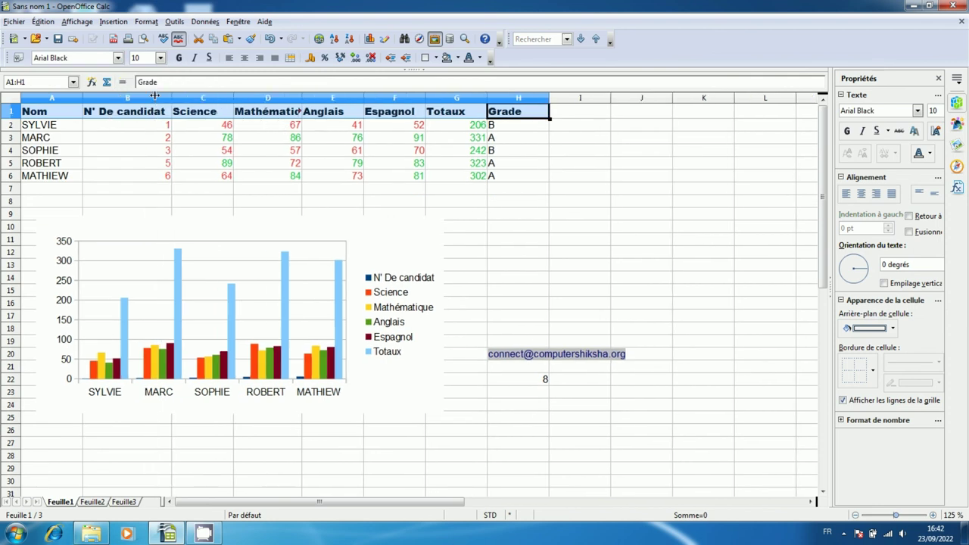
double_click(301, 97)
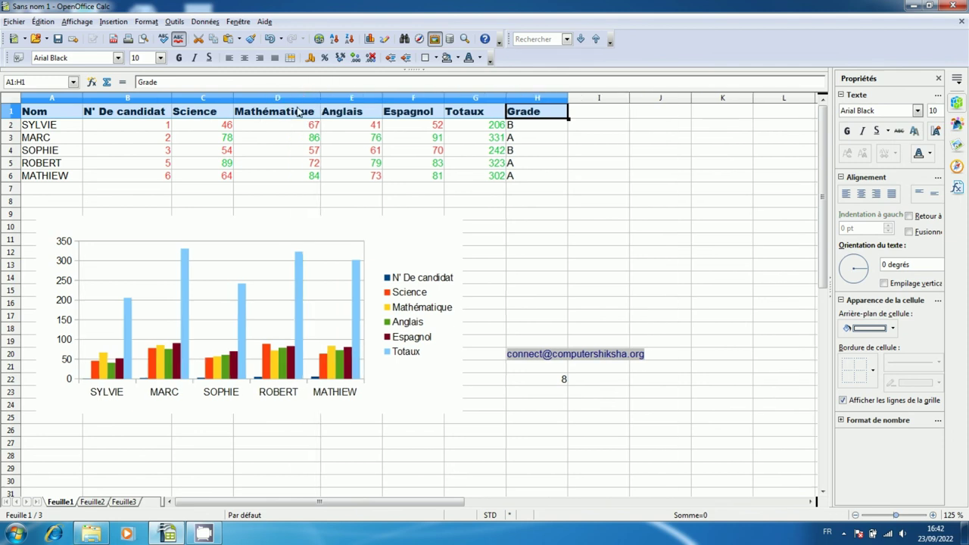
left_click(557, 191)
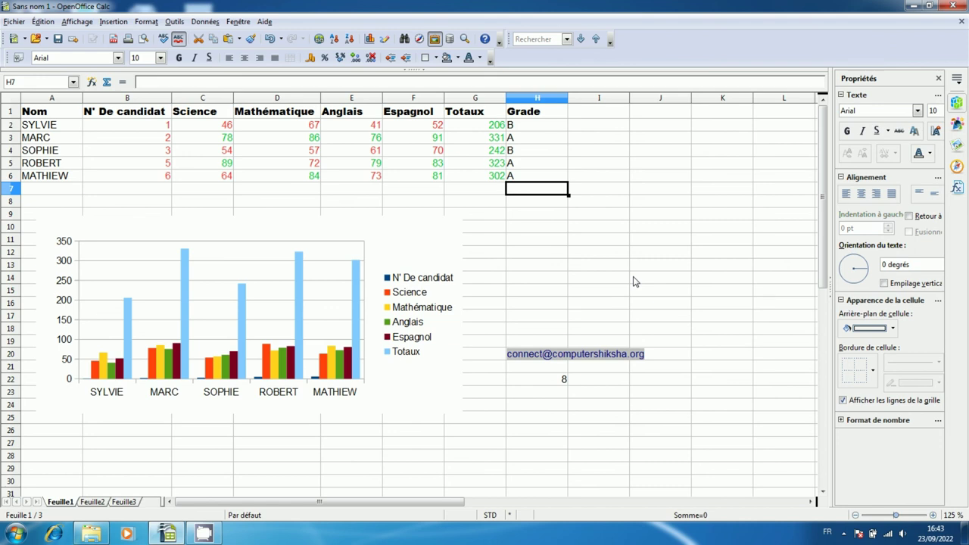
Split the e-mail in H20 with Texte en colonnes using @ and . as separators.
left_click(509, 353)
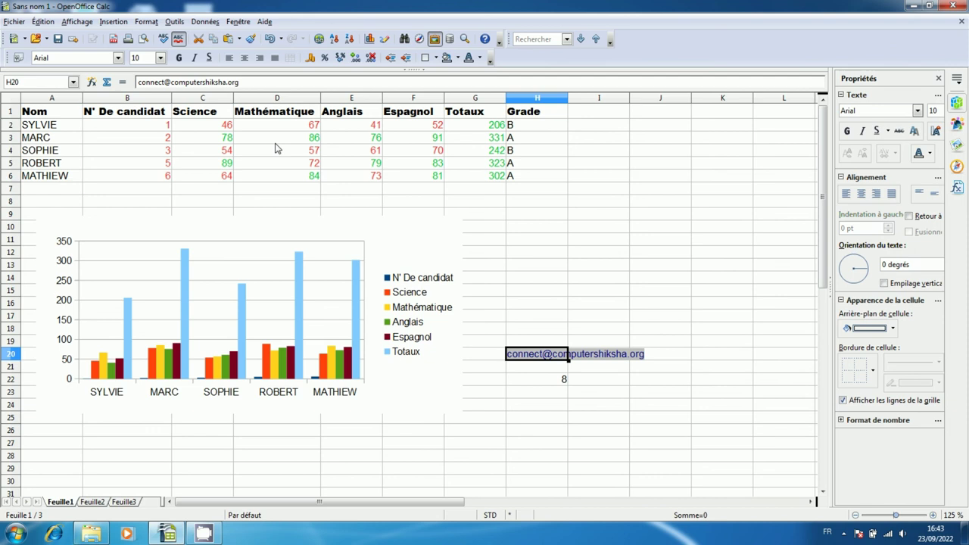
left_click(175, 21)
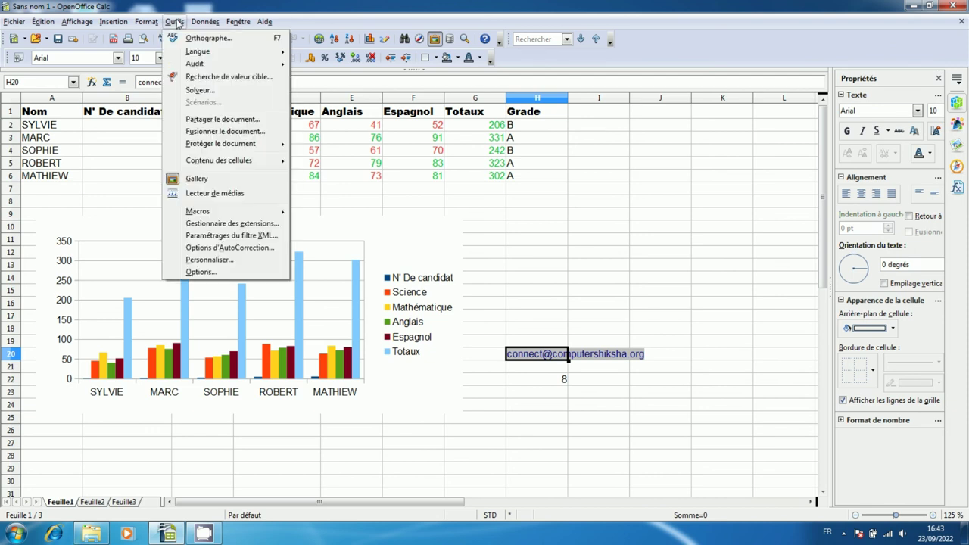
mouse_move(152, 26)
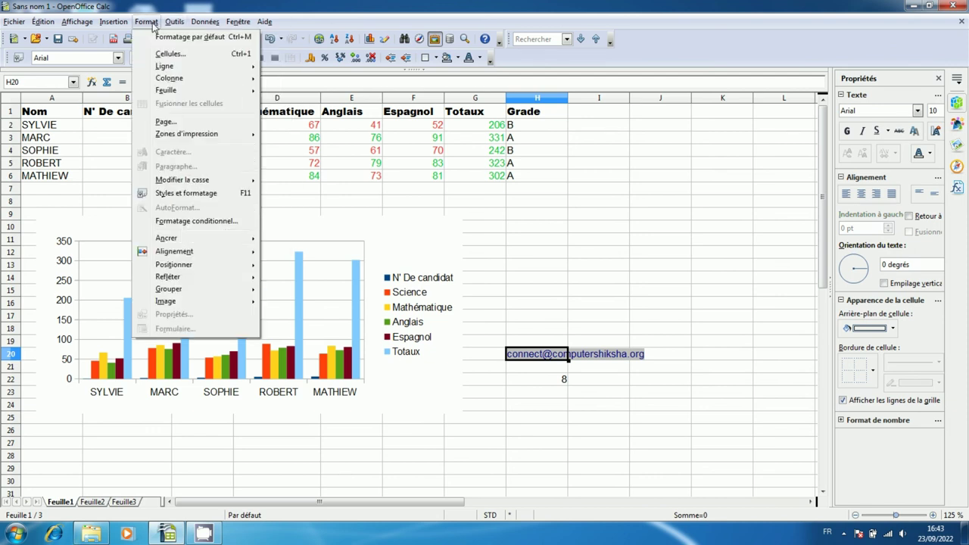
mouse_move(194, 27)
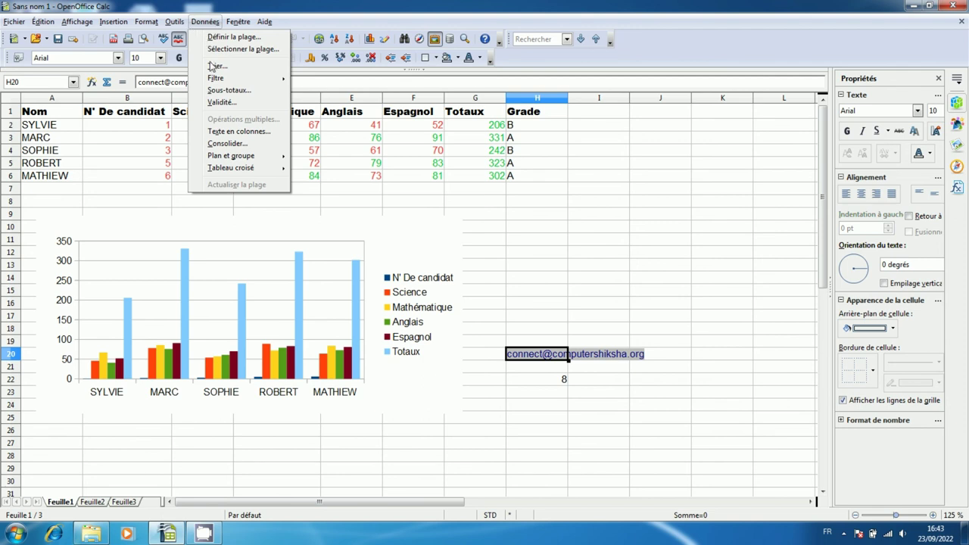
left_click(239, 131)
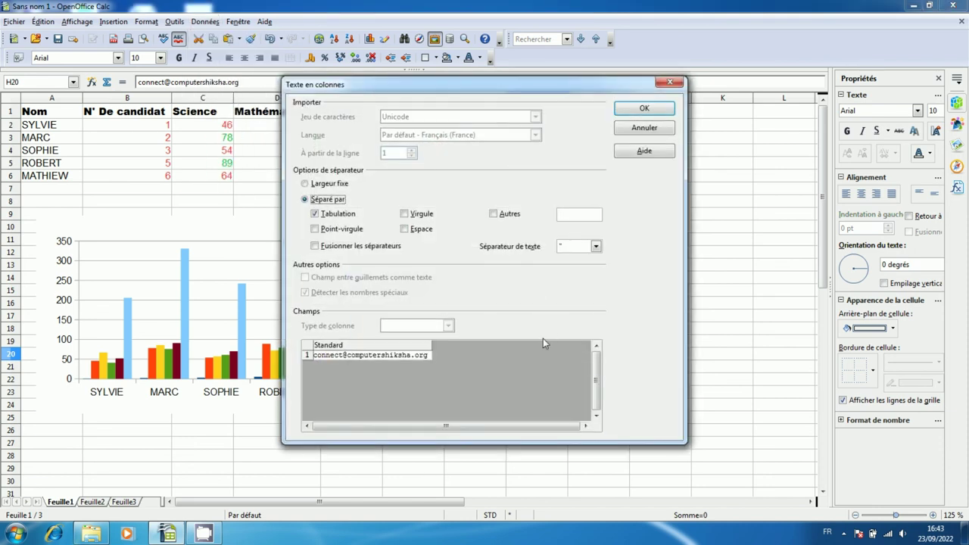
left_click(494, 215)
type("@")
type(".")
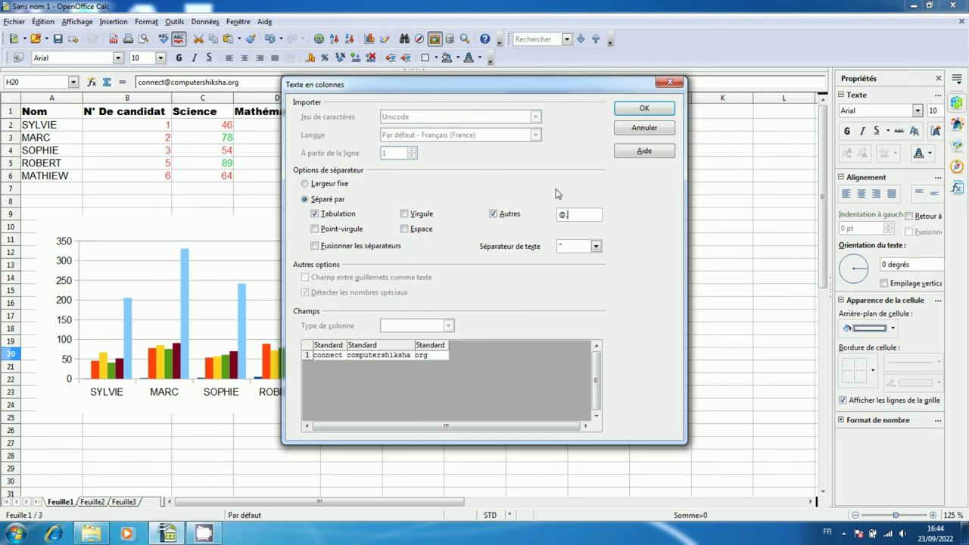
left_click(630, 113)
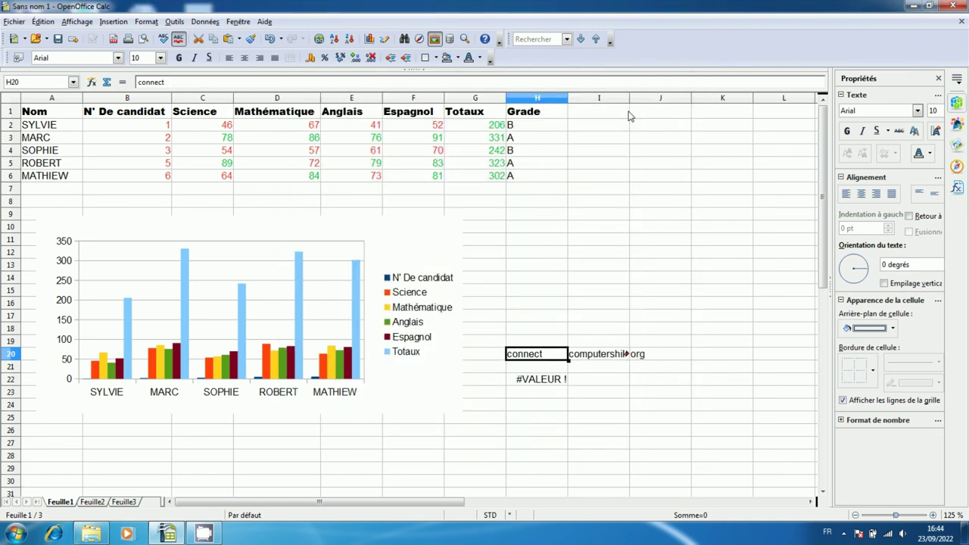
Auto-fit column I to show the domain in I20 and check the split cells H20:J20.
left_click(661, 357)
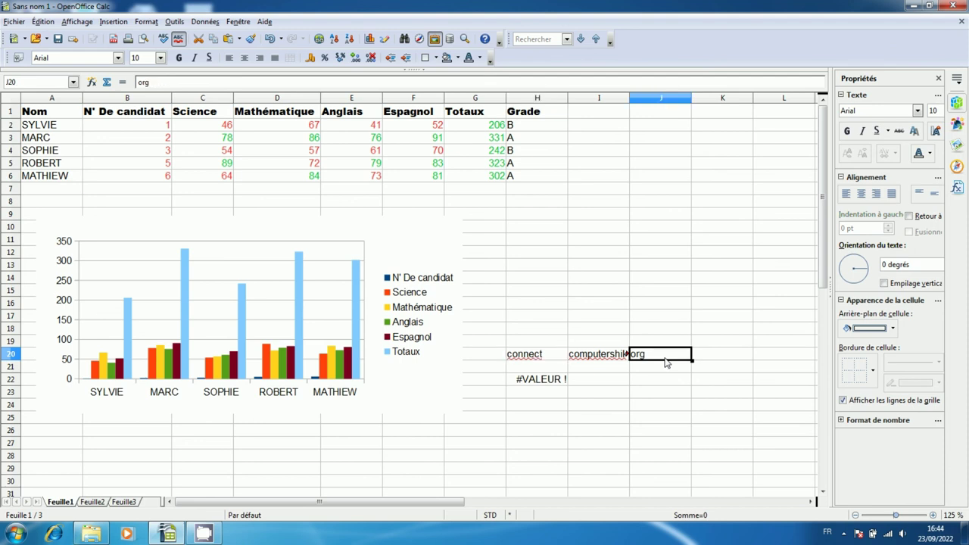
double_click(628, 100)
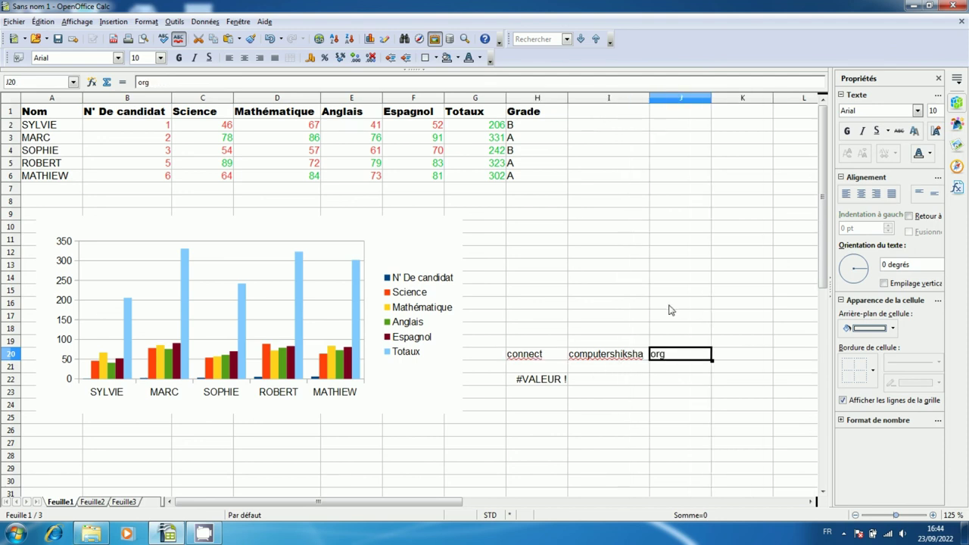
left_click(598, 357)
left_click(551, 358)
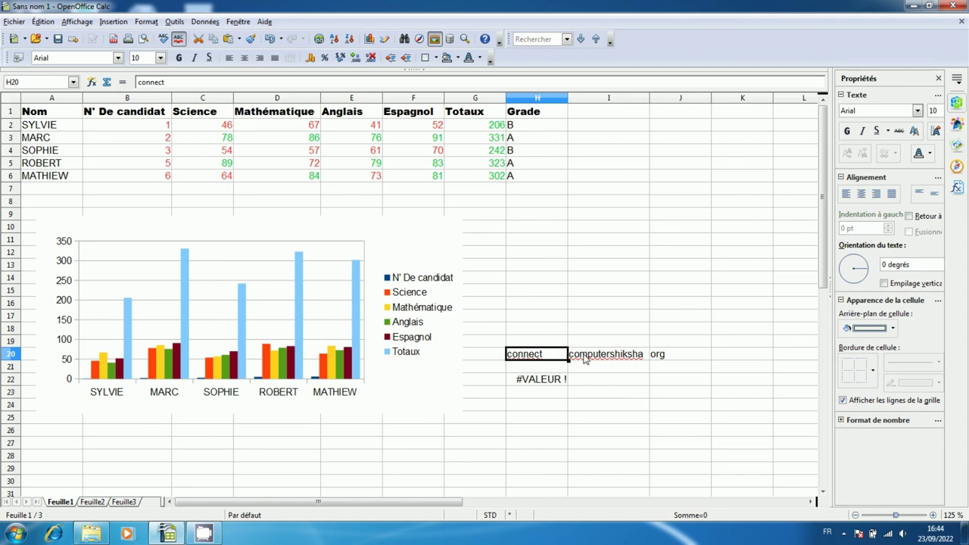
left_click(675, 356)
left_click(615, 390)
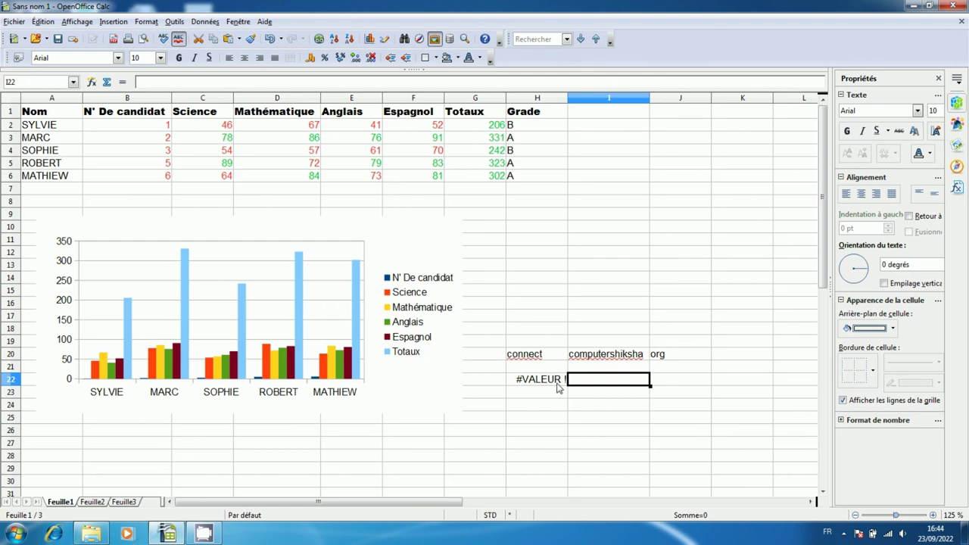
left_click(600, 392)
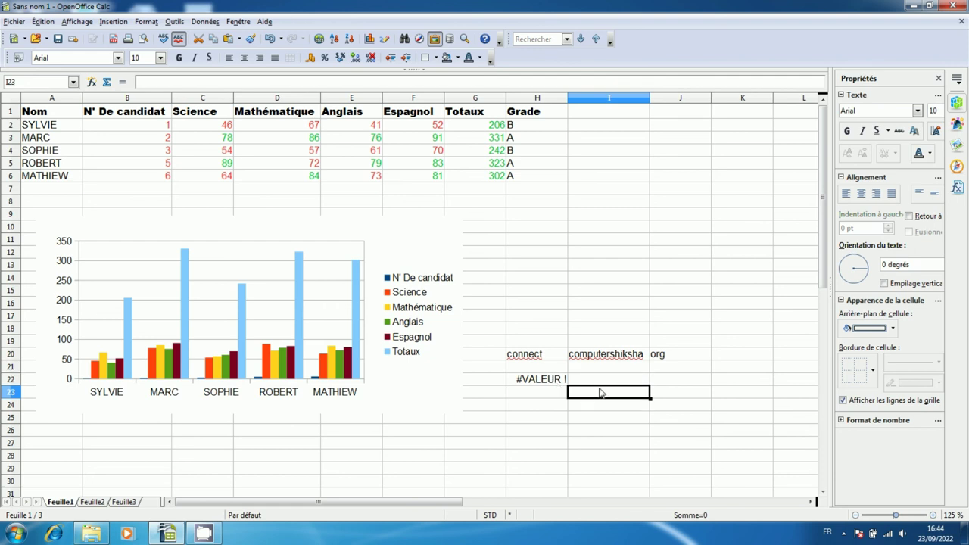